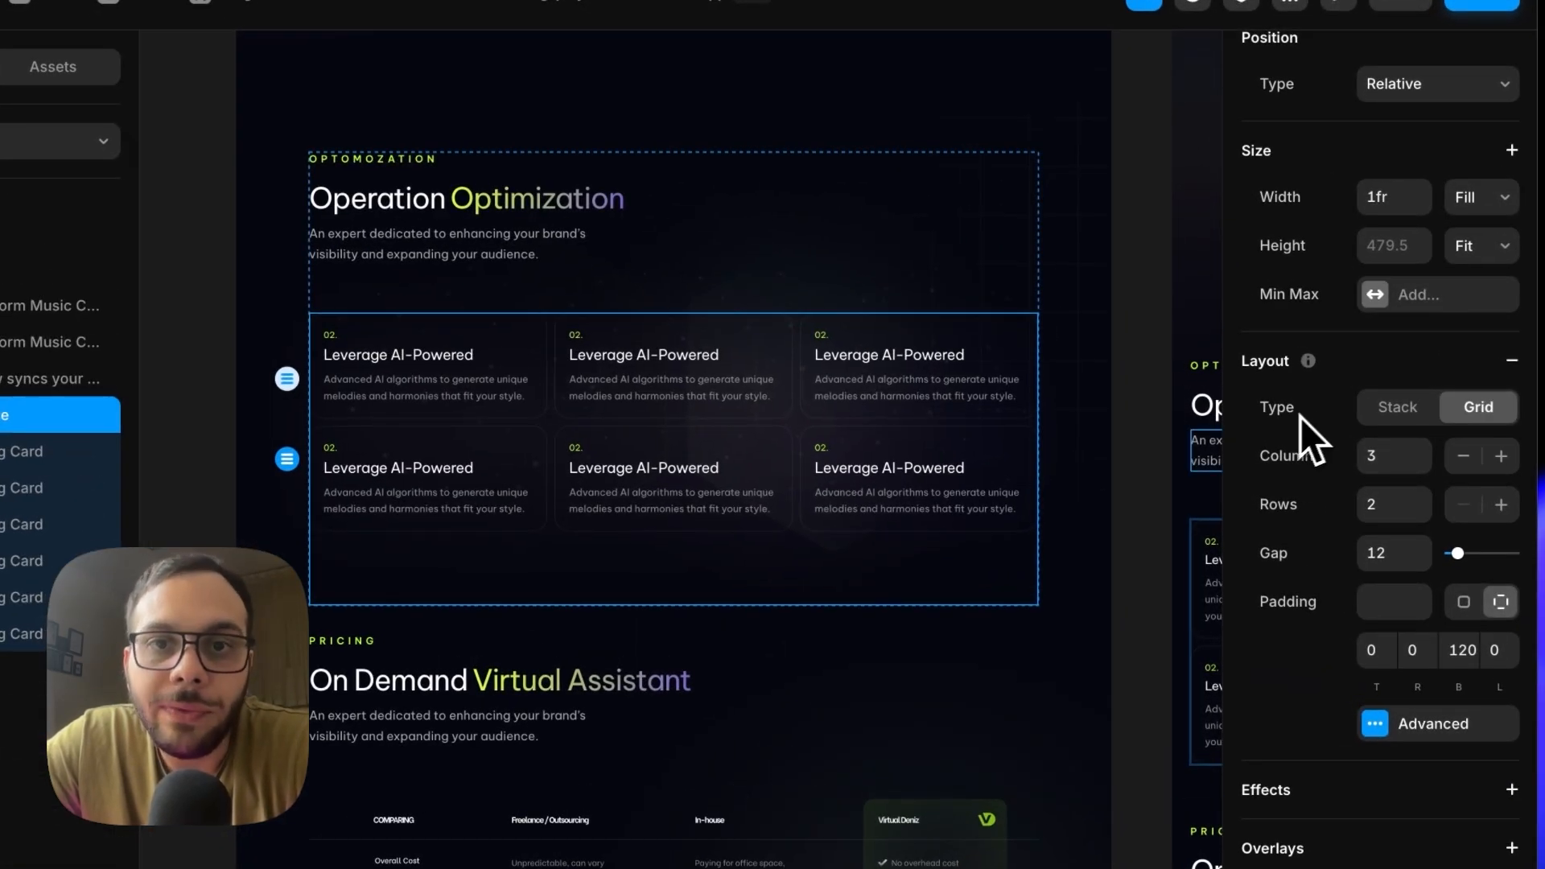
Step: Remove the layout from the feature card container, add a new layout, and set its type to Grid
{"action": "left_click", "coordinate": [1510, 361]}
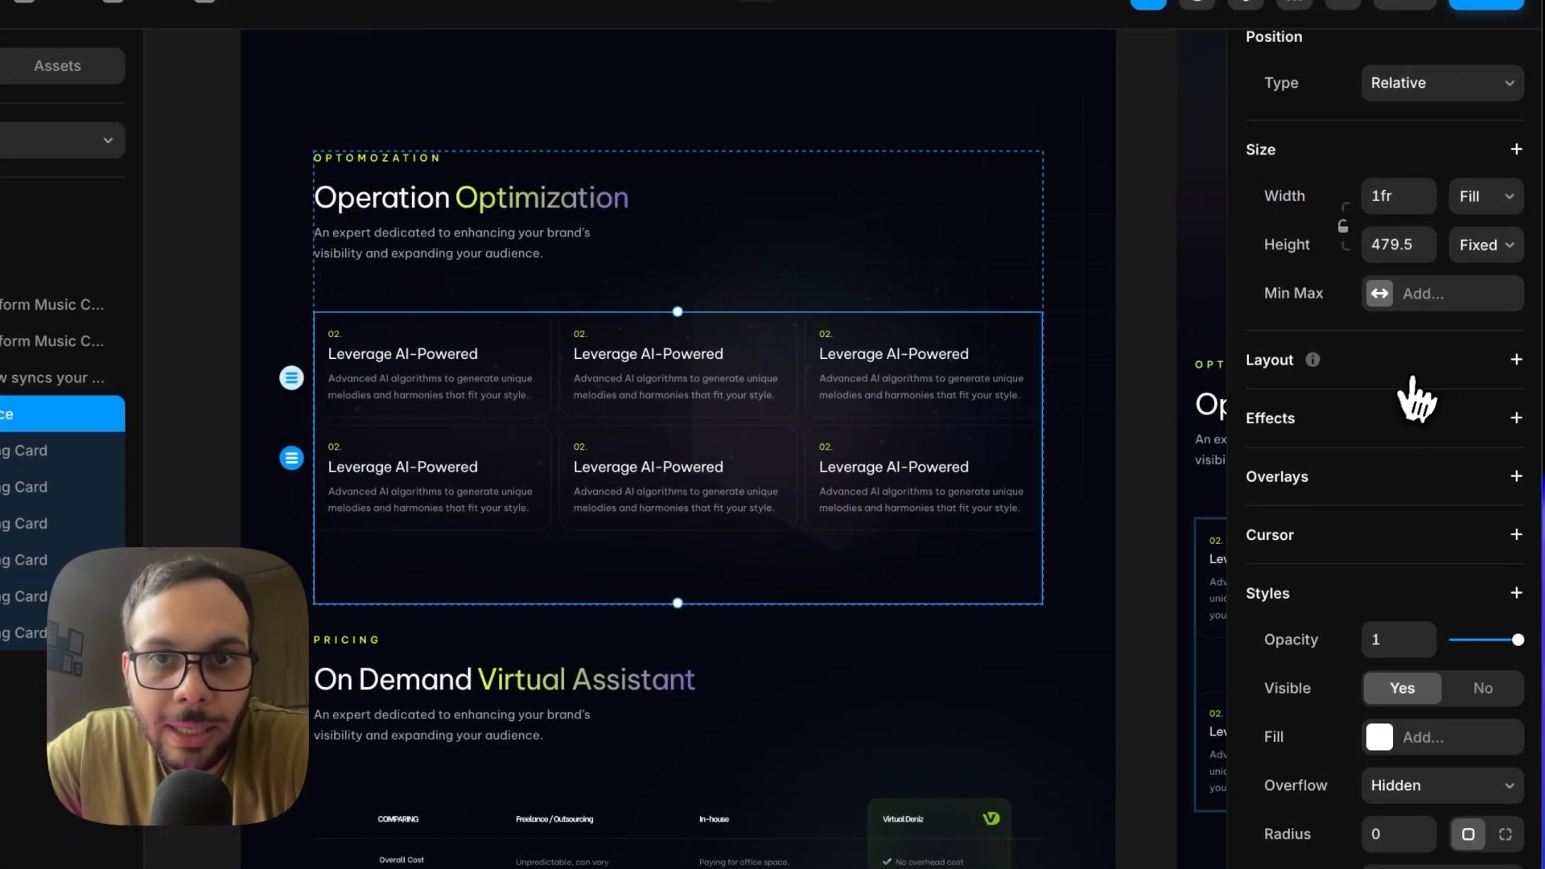
{"action": "left_click", "coordinate": [1404, 386]}
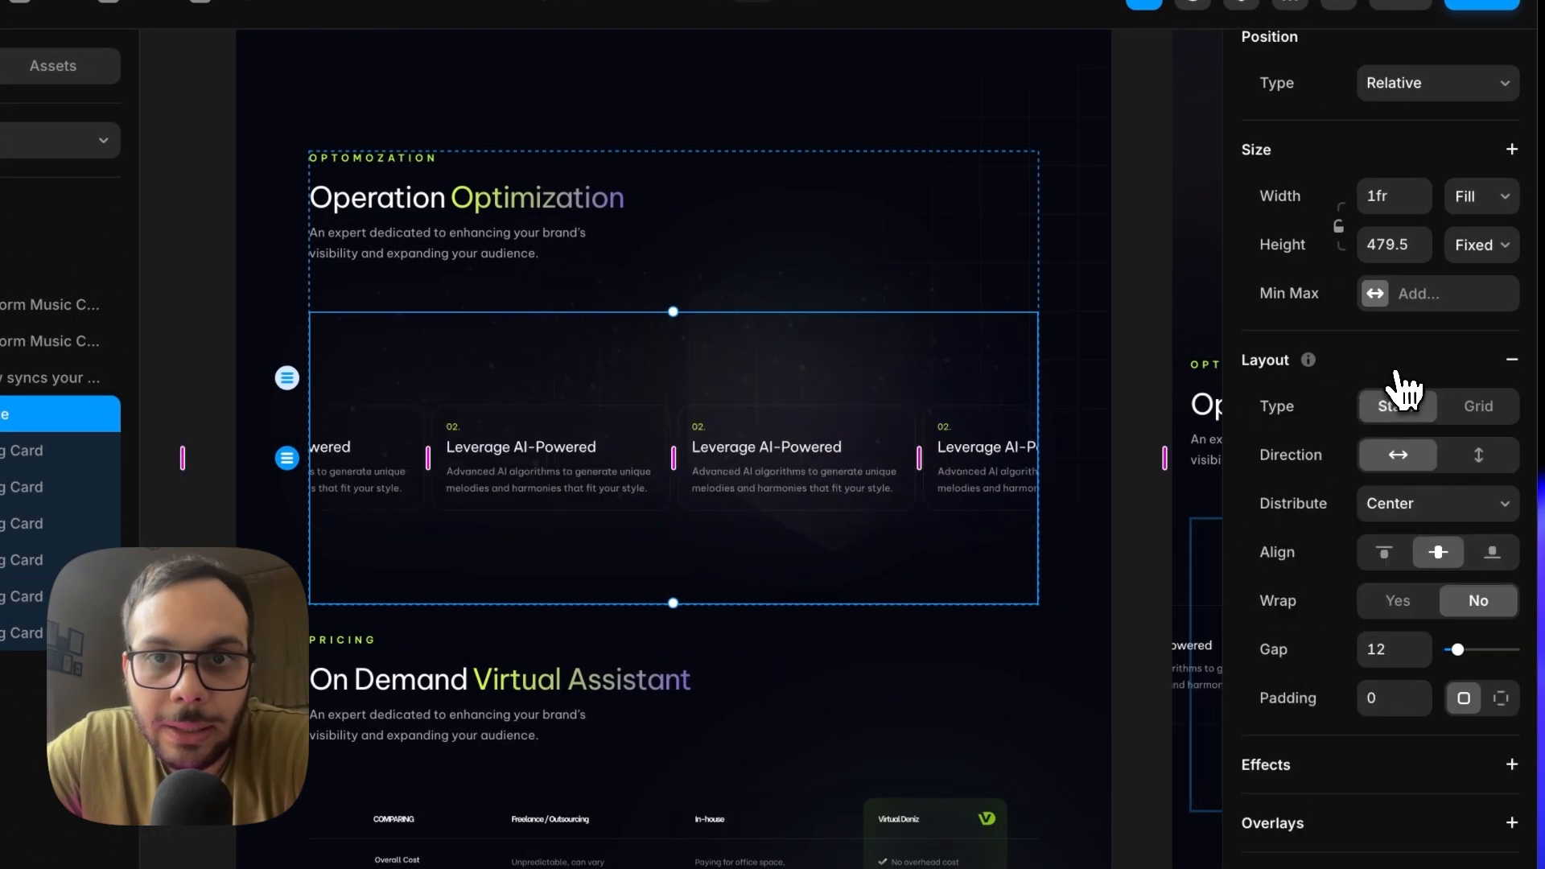
{"action": "left_click", "coordinate": [1475, 407]}
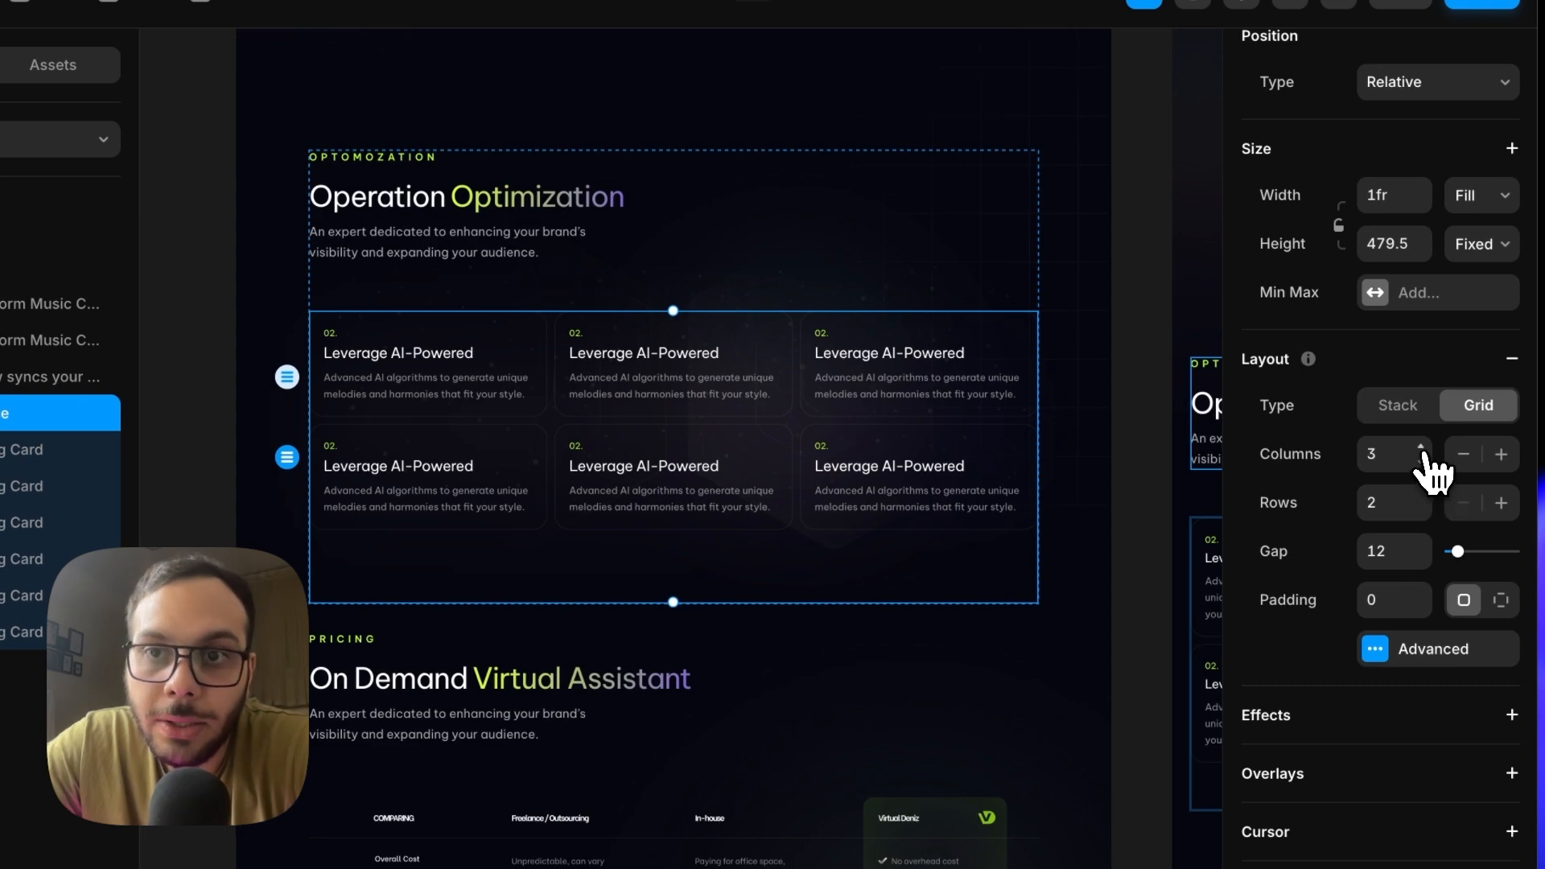
Step: Try the card grid with 5 columns and with 2 columns
{"action": "left_click", "coordinate": [1421, 447]}
{"action": "left_click", "coordinate": [1421, 447]}
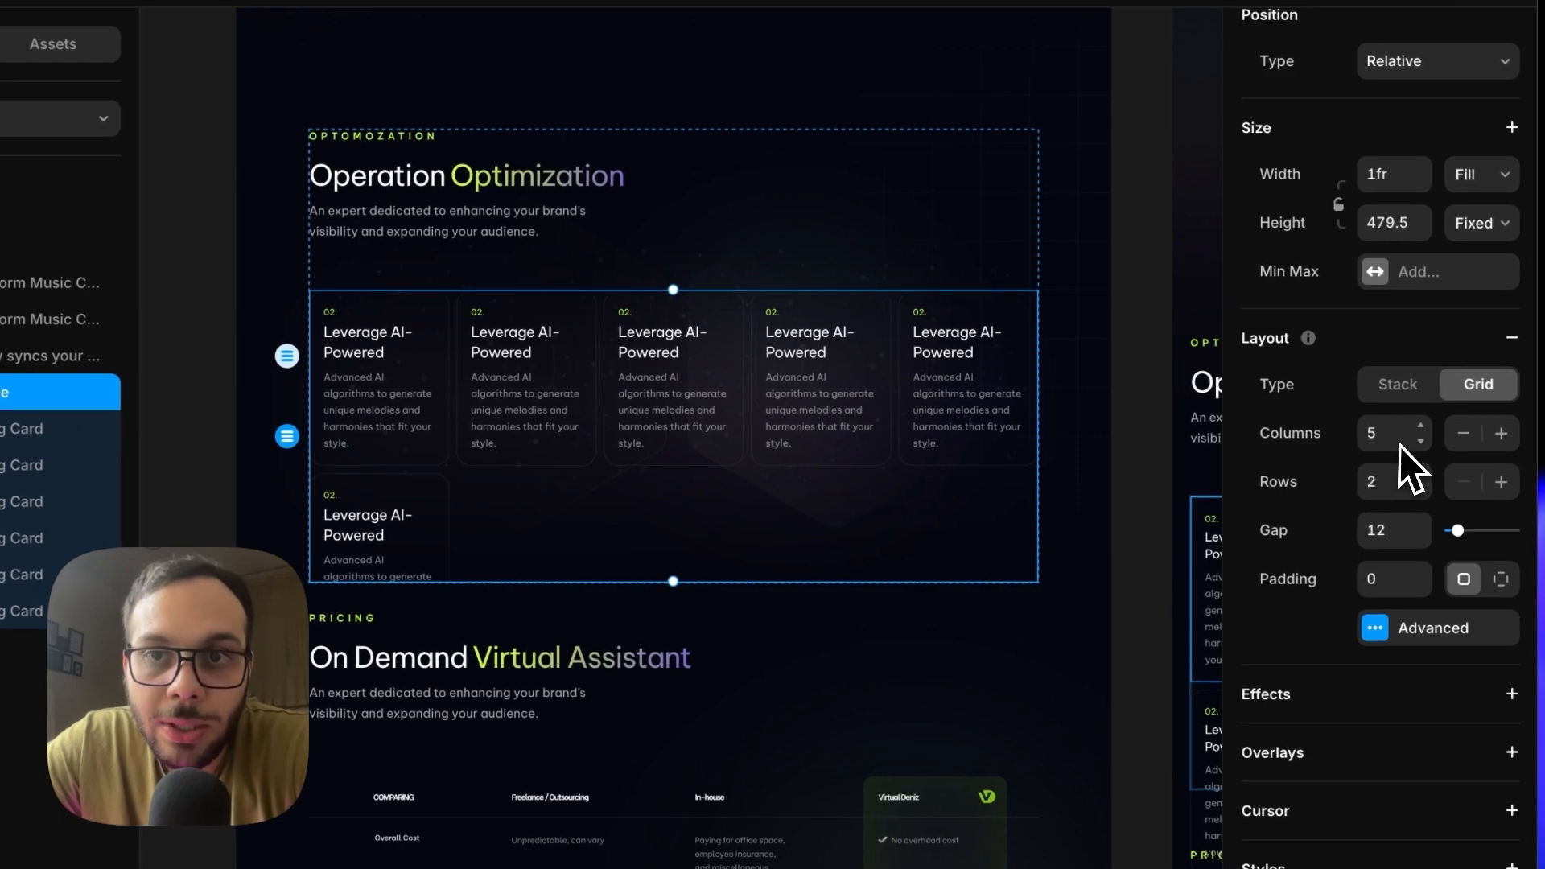
{"action": "left_click", "coordinate": [1422, 442]}
{"action": "left_click", "coordinate": [1421, 442]}
{"action": "left_click", "coordinate": [1421, 442]}
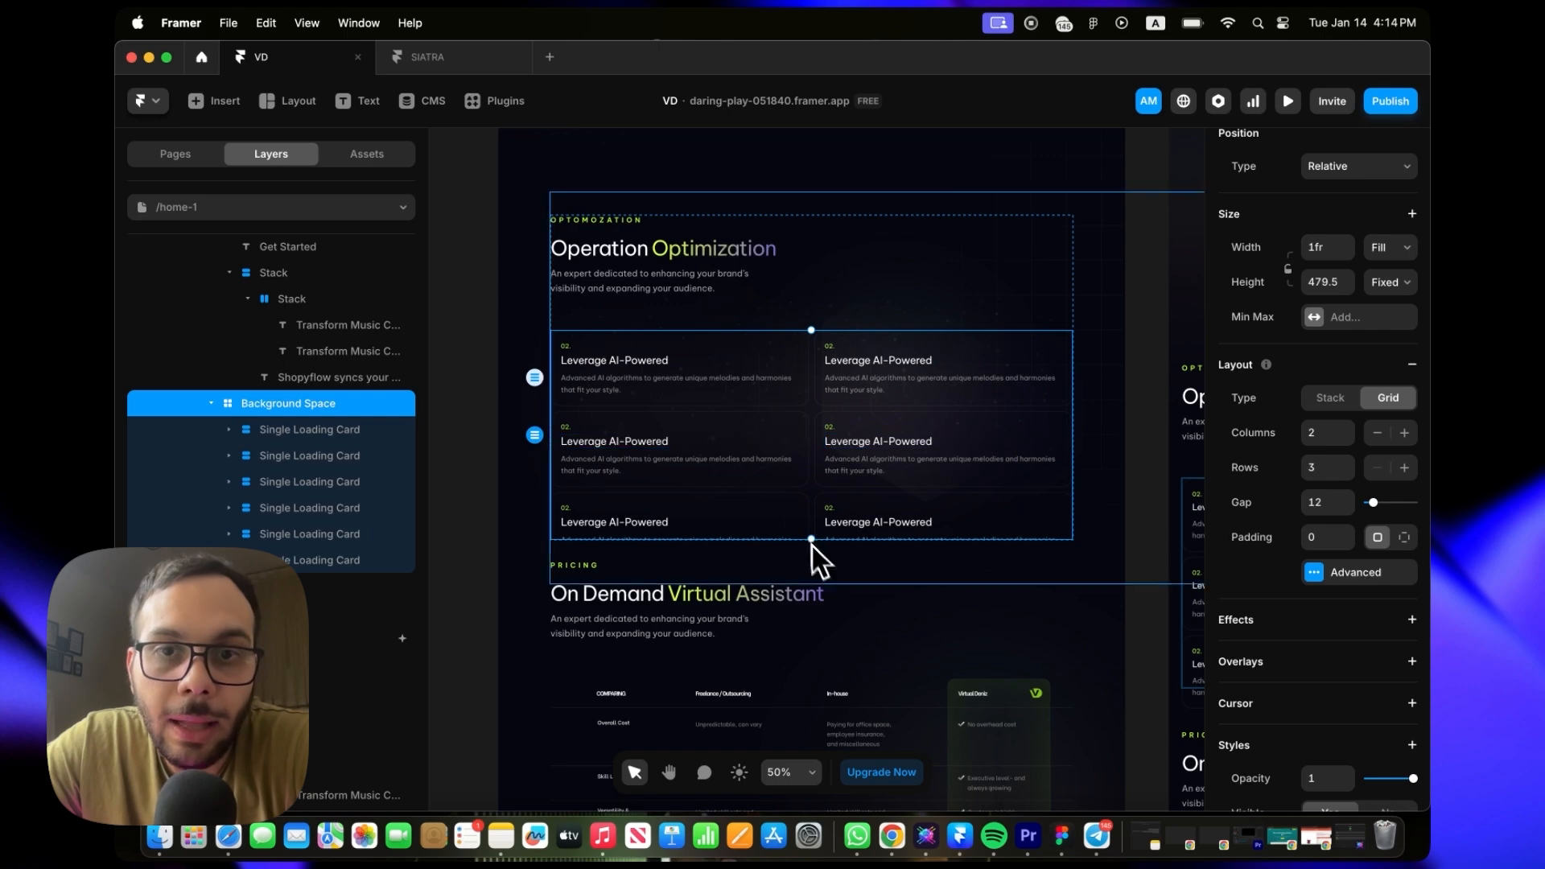
Step: Fit the card container's height to its content and set the grid to 3 columns
{"action": "double_click", "coordinate": [811, 538]}
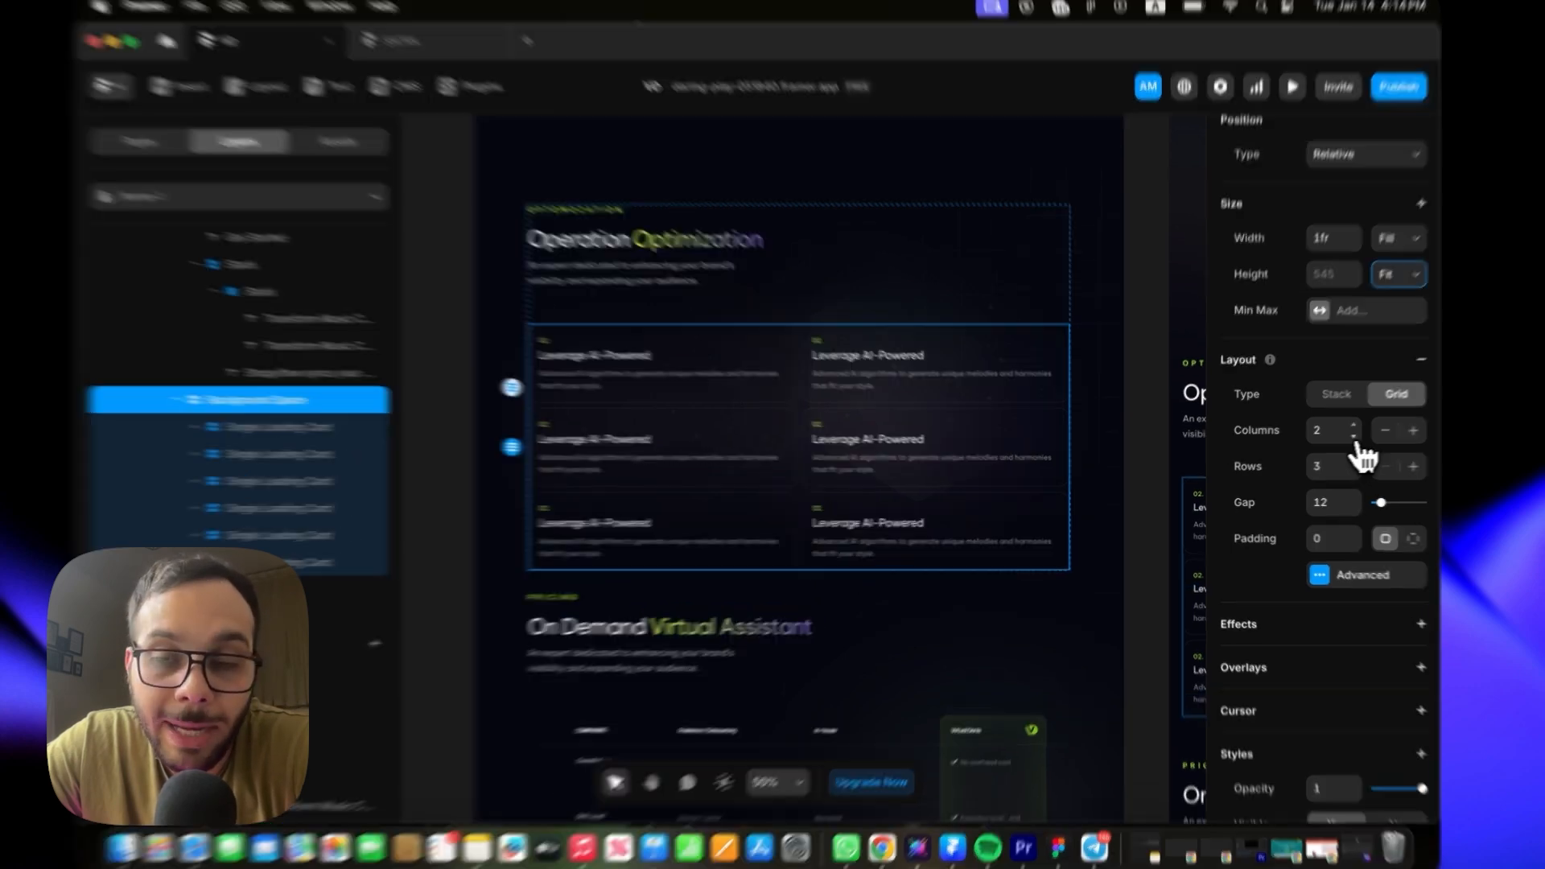
{"action": "left_click", "coordinate": [1348, 439]}
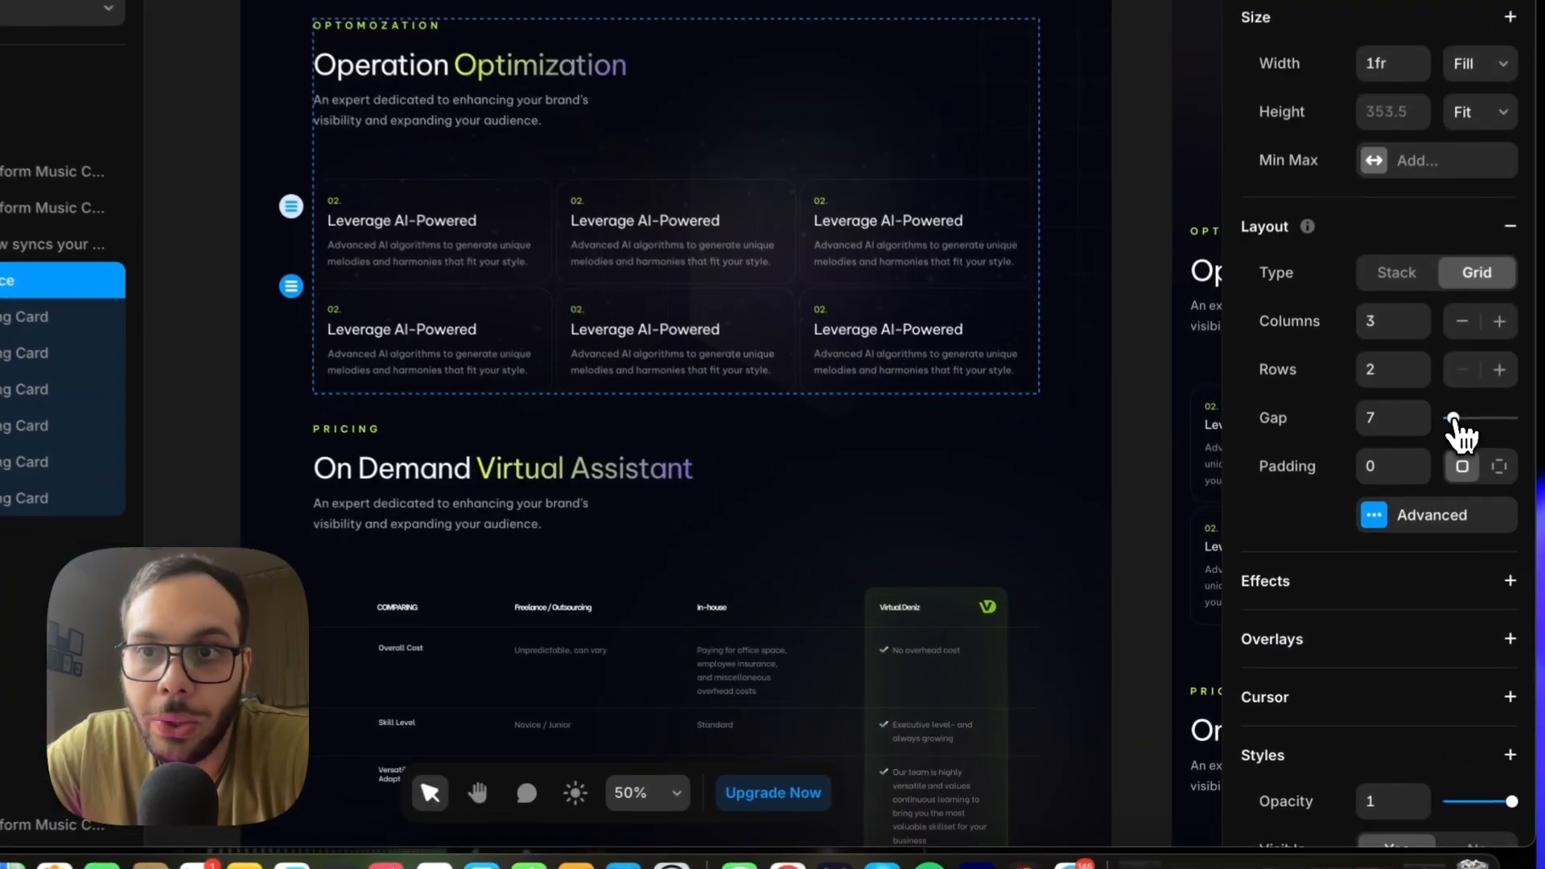
Step: Try smaller and larger gaps between the grid cards and set the gap back to 12
{"action": "left_click_drag", "start_coordinate": [1541, 487], "coordinate": [1544, 476]}
{"action": "left_click_drag", "start_coordinate": [1513, 417], "coordinate": [1462, 417]}
{"action": "left_click", "coordinate": [1380, 418]}
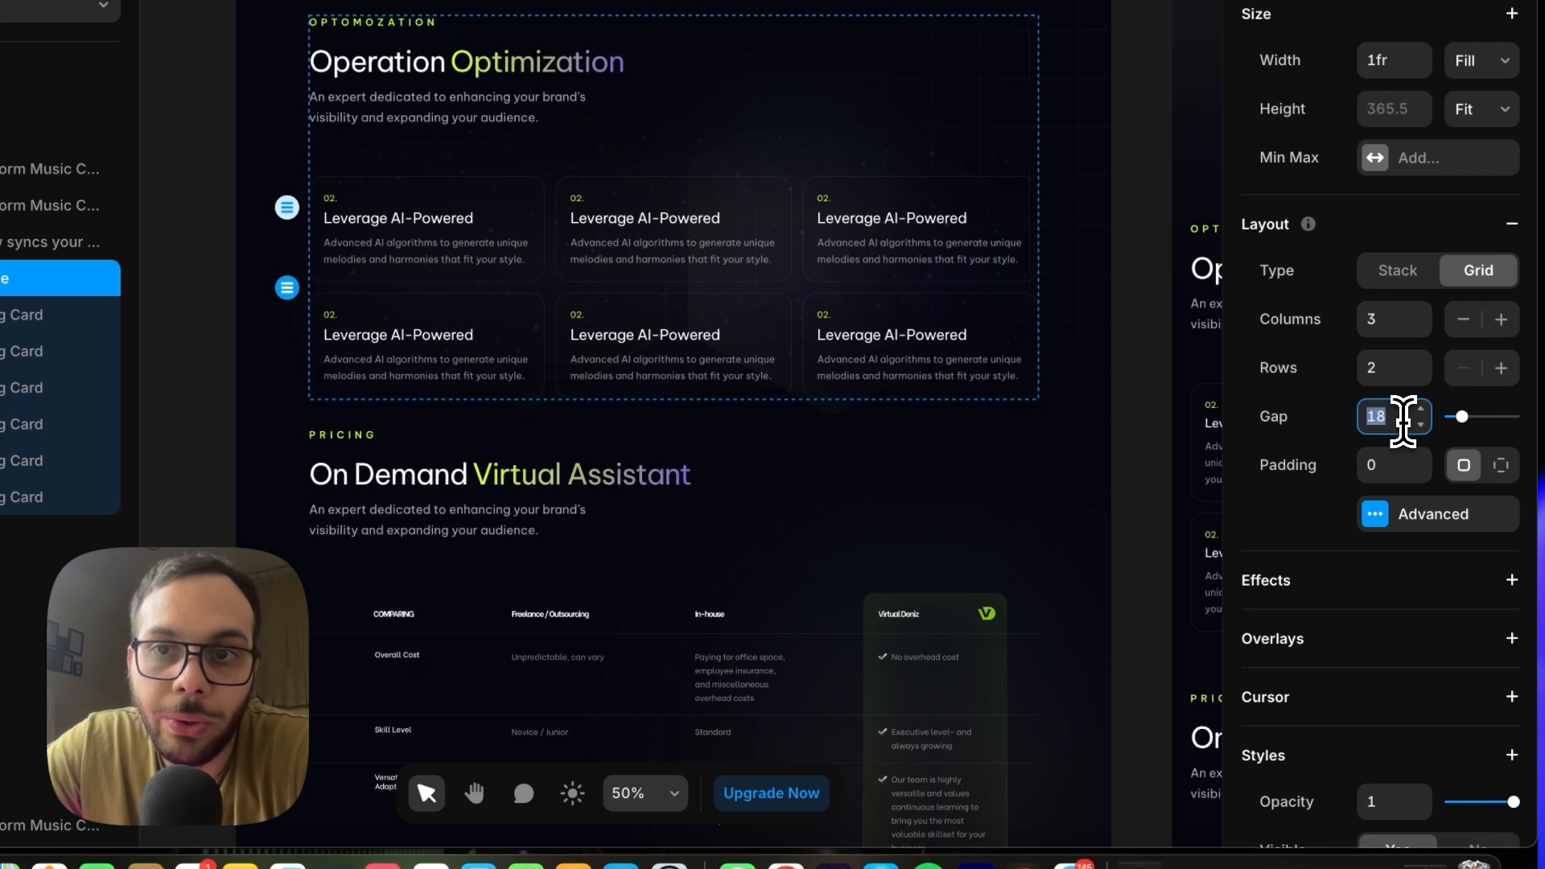
{"action": "type", "text": "12"}
{"action": "key", "text": "Return"}
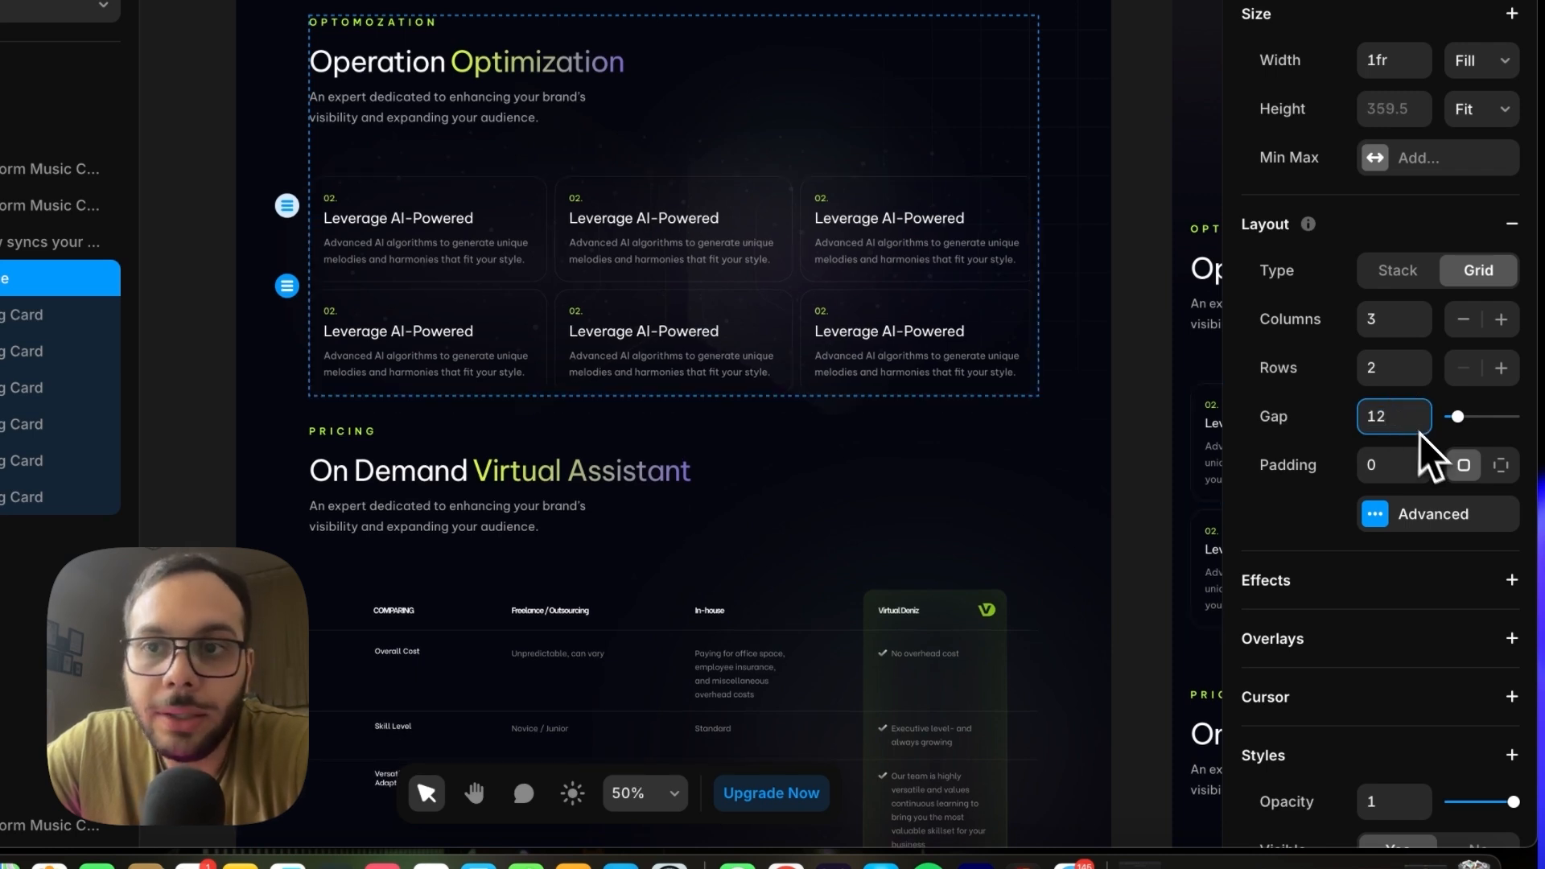
Step: Switch the card grid to individual padding per side and set the bottom padding to 12
{"action": "left_click", "coordinate": [1498, 466]}
{"action": "left_click", "coordinate": [1453, 516]}
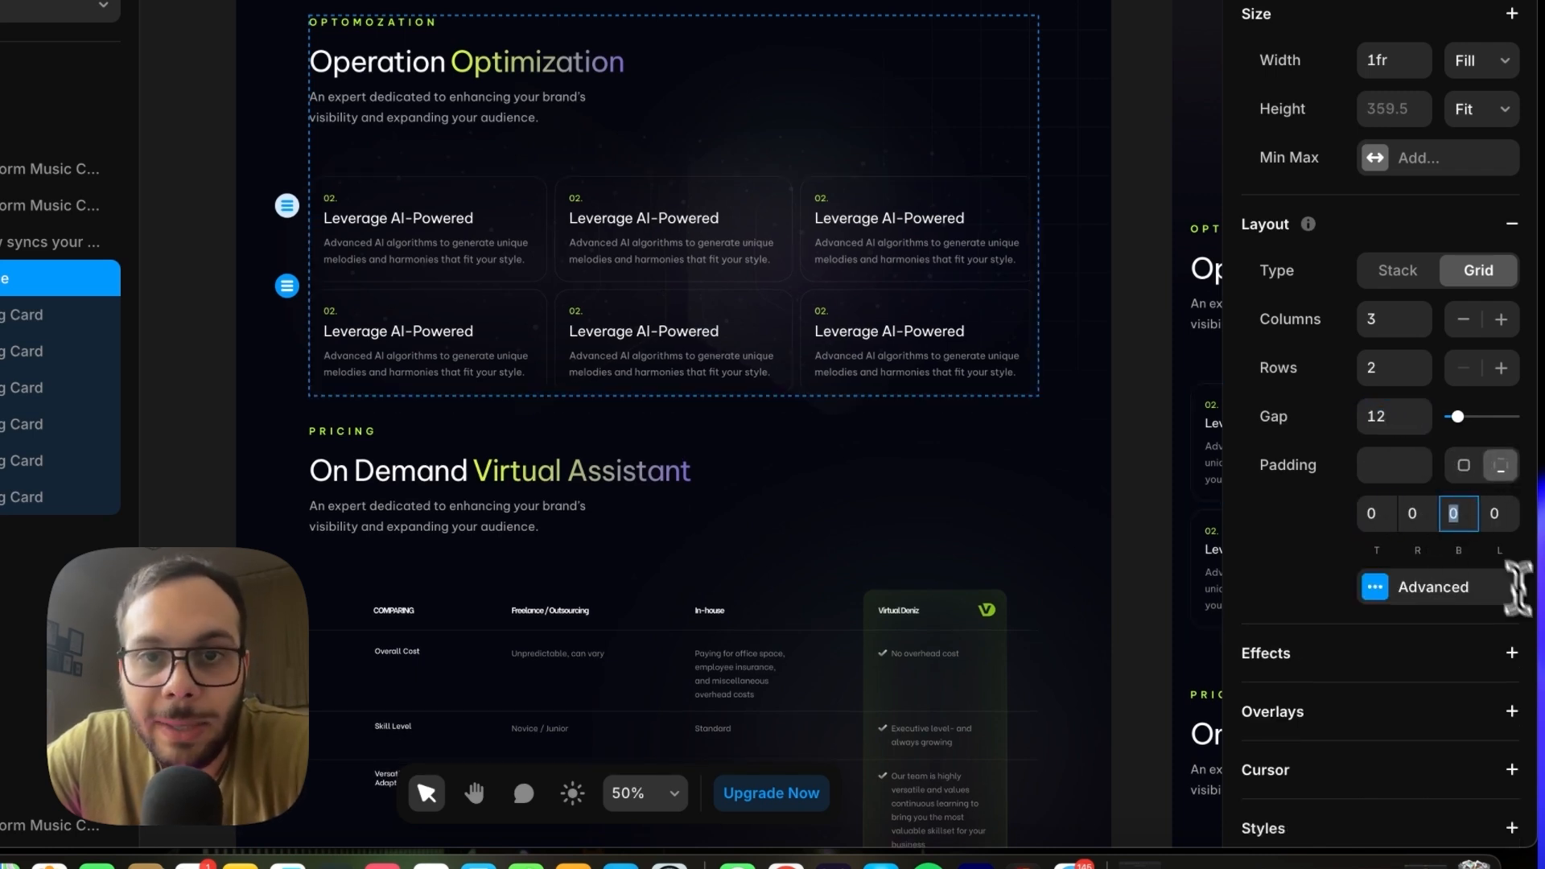
{"action": "type", "text": "12"}
{"action": "key", "text": "Return"}
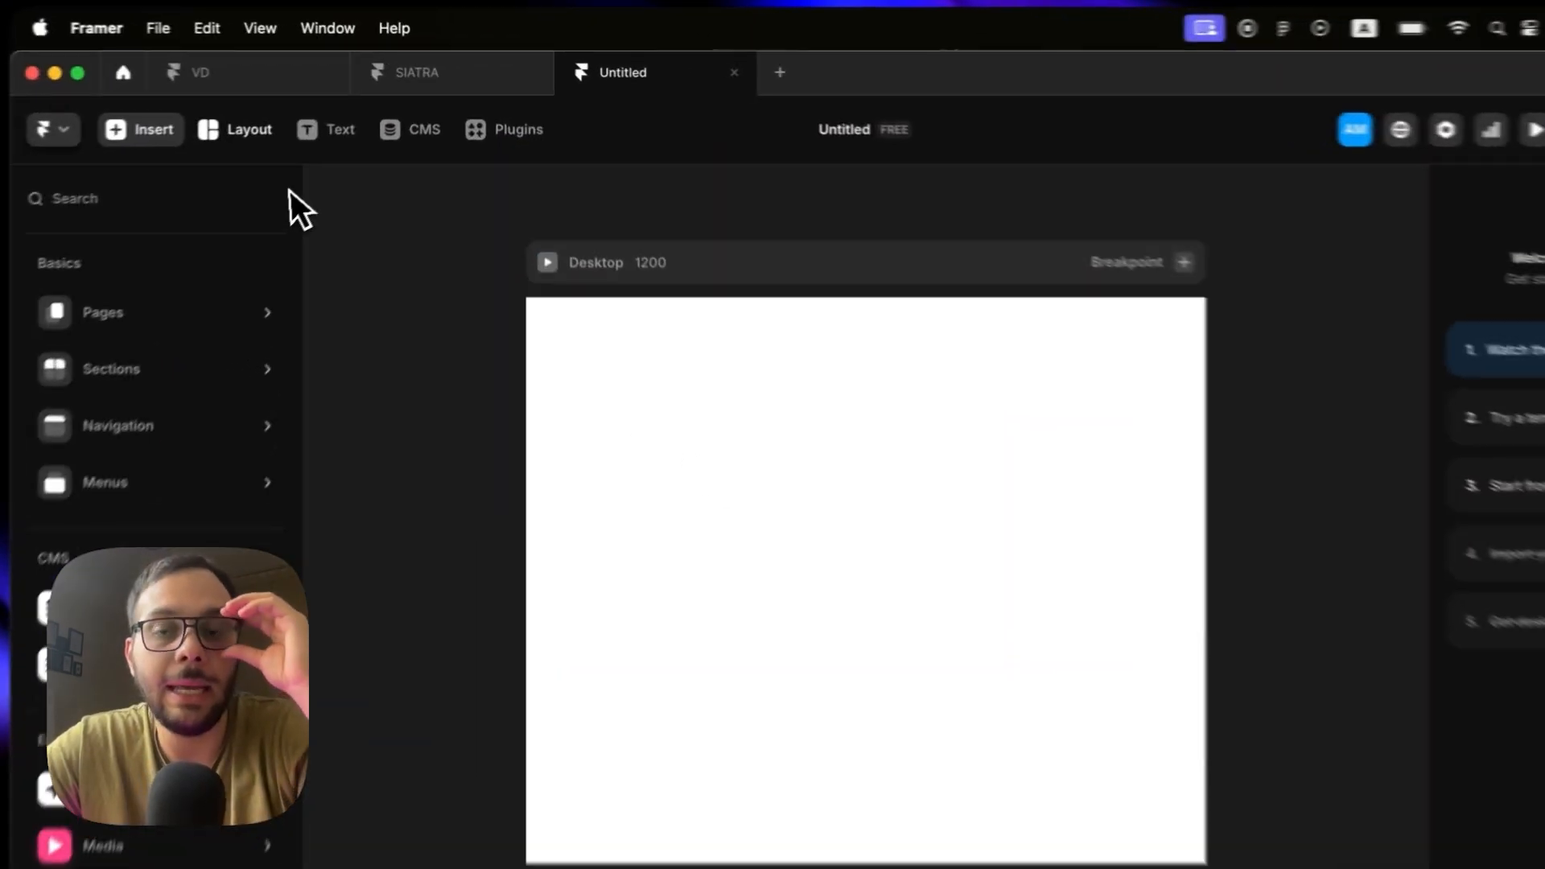
Step: Draw a frame about 838 by 614 on the blank Desktop page and center it horizontally
{"action": "left_click", "coordinate": [302, 110]}
{"action": "left_click", "coordinate": [249, 197]}
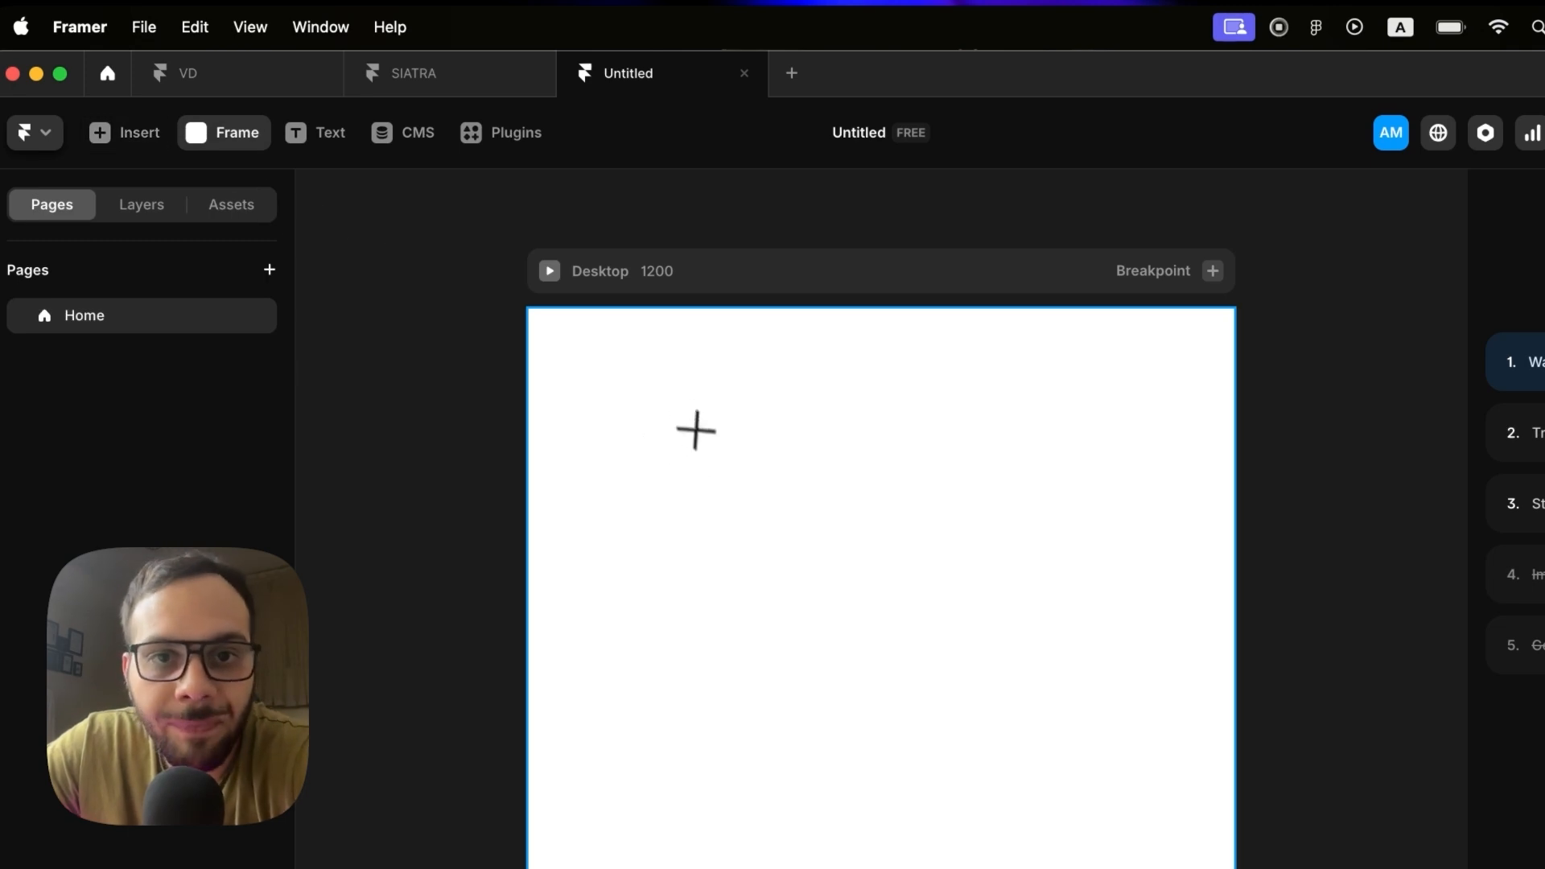
{"action": "left_click_drag", "start_coordinate": [679, 402], "coordinate": [1173, 764]}
{"action": "left_click_drag", "start_coordinate": [967, 648], "coordinate": [965, 641]}
{"action": "mouse_move", "coordinate": [824, 515]}
{"action": "left_mouse_down"}
{"action": "mouse_move", "coordinate": [738, 493]}
{"action": "mouse_move", "coordinate": [771, 473]}
{"action": "left_mouse_up"}
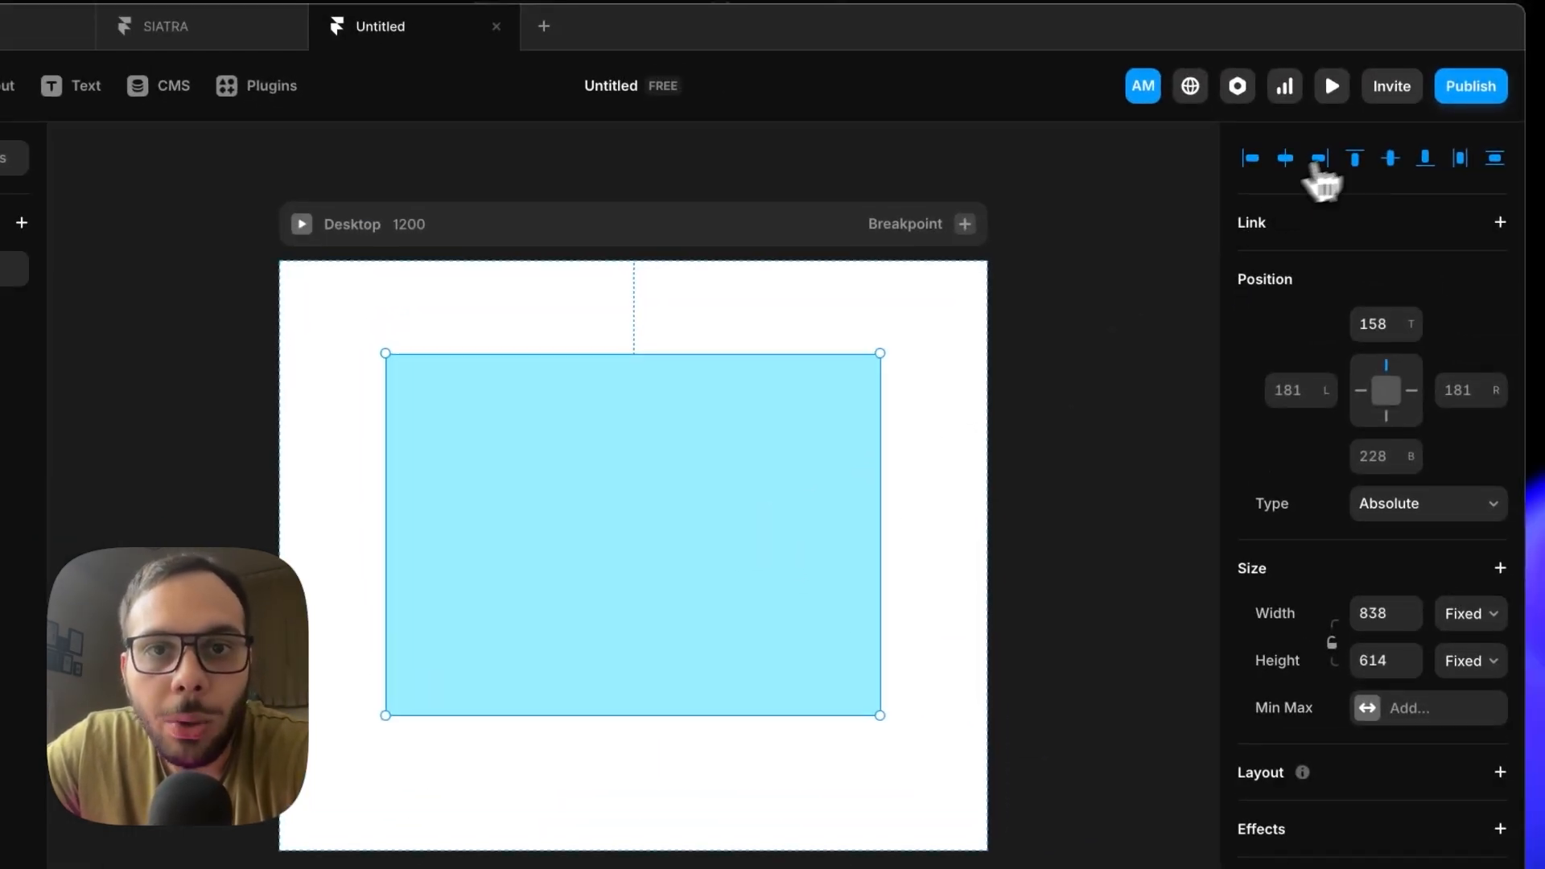
{"action": "left_click", "coordinate": [1431, 81]}
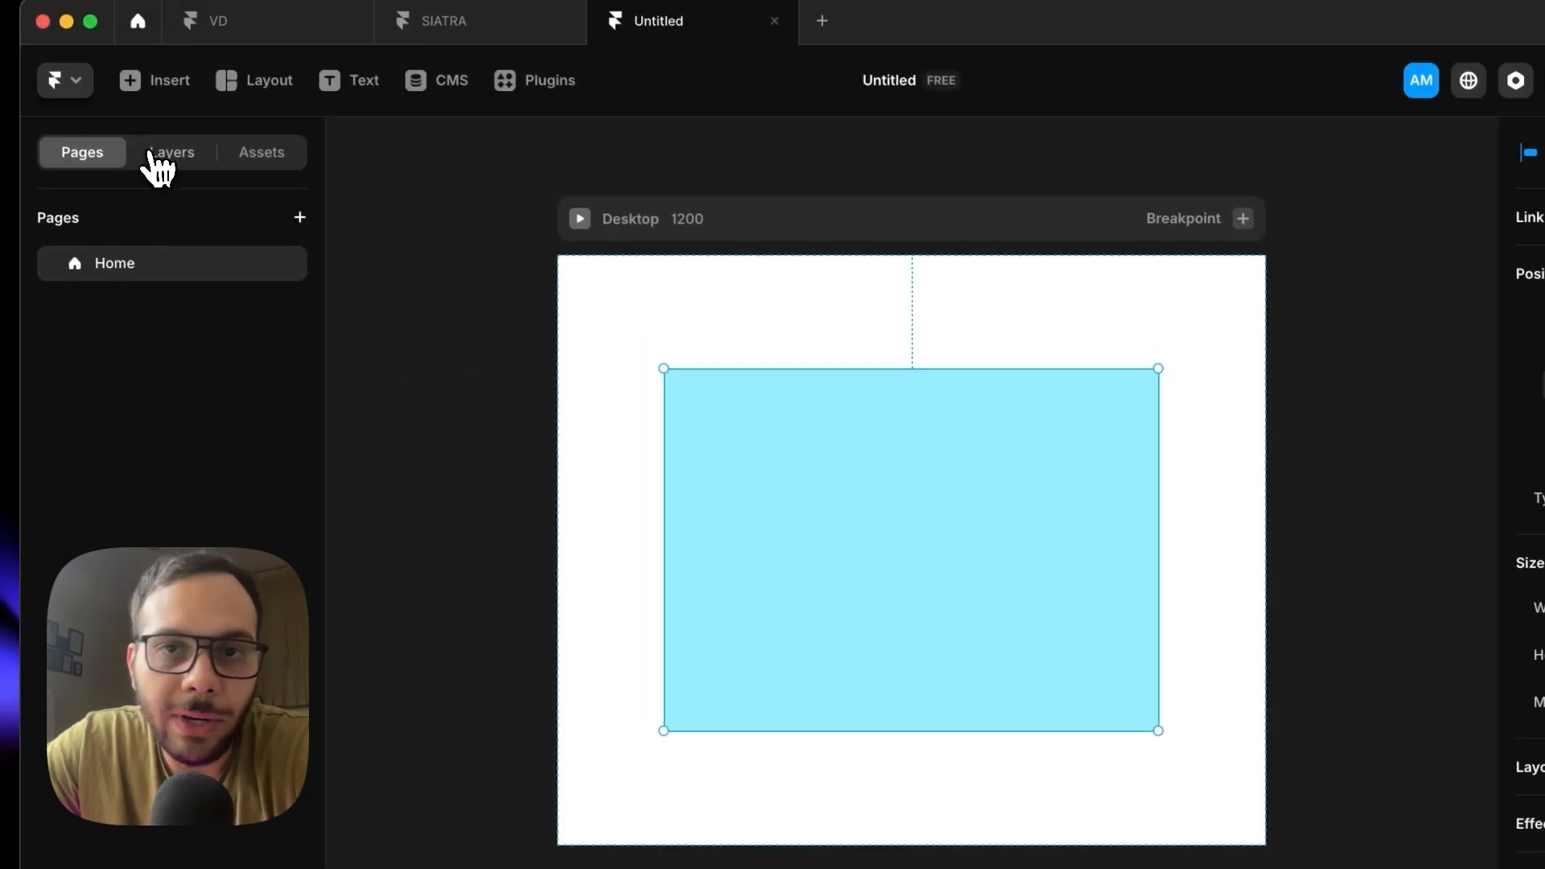
Step: Select the Desktop breakpoint in the layer tree and add a stack layout to it
{"action": "left_click", "coordinate": [0, 122]}
{"action": "left_click", "coordinate": [133, 297]}
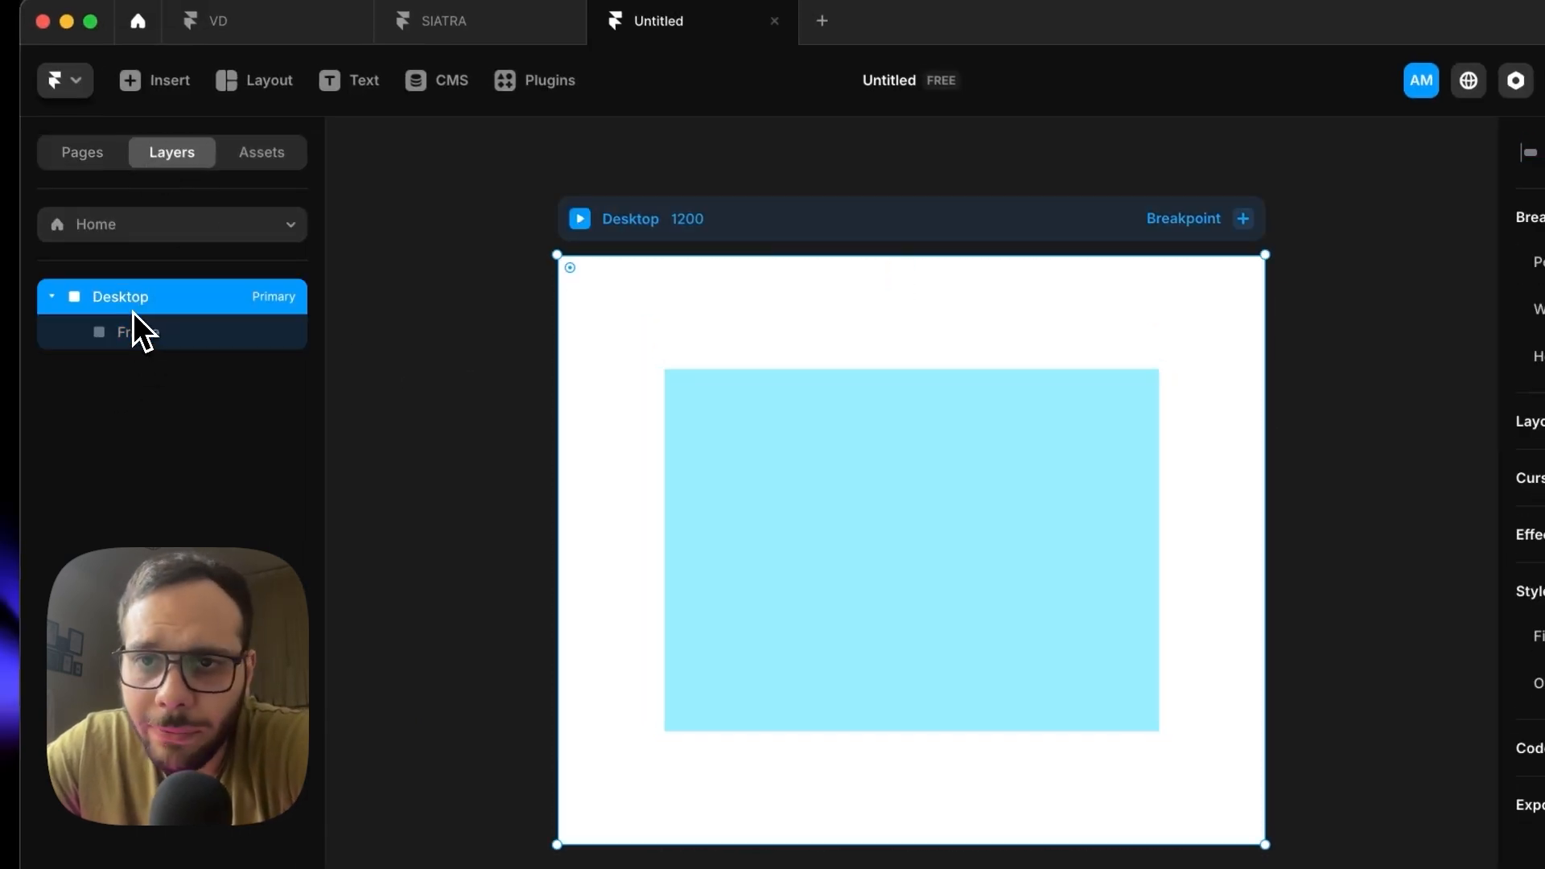
{"action": "right_click", "coordinate": [127, 306]}
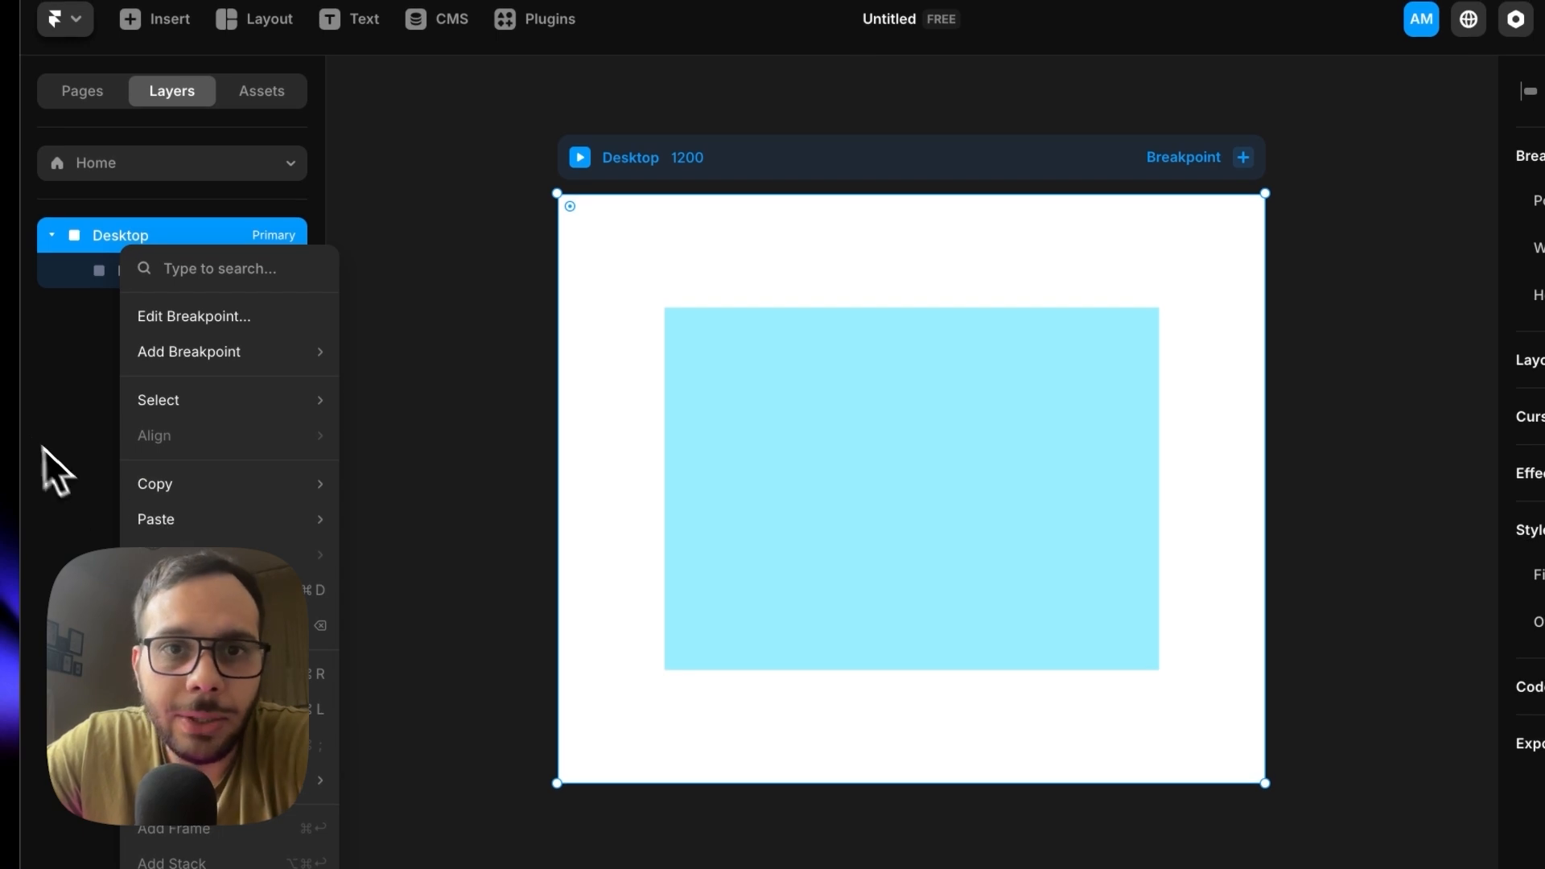
{"action": "left_click", "coordinate": [37, 227]}
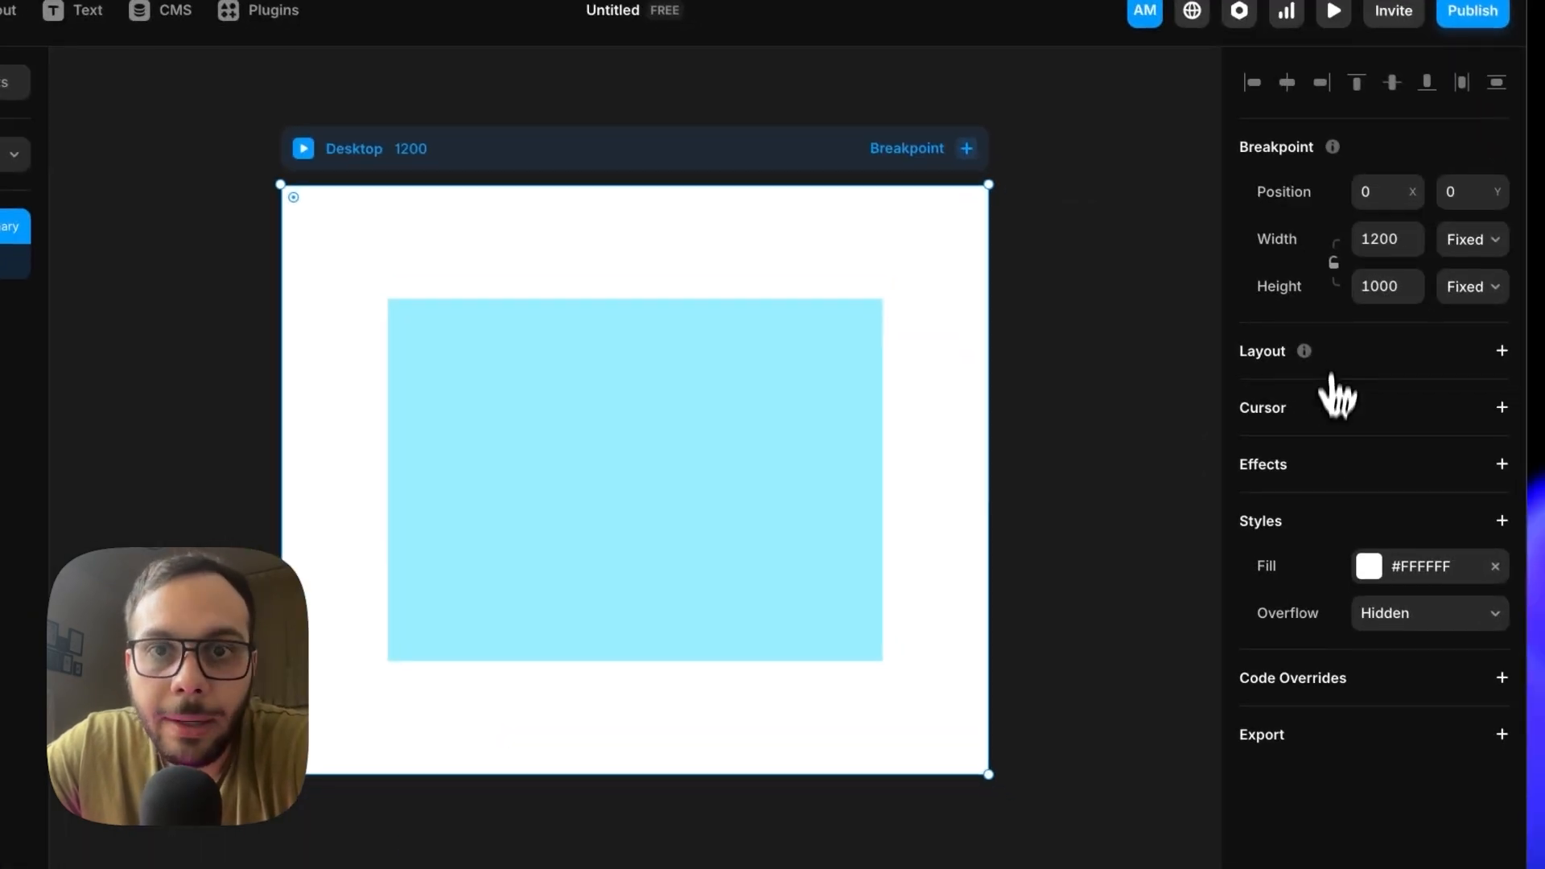
{"action": "left_click", "coordinate": [1330, 360]}
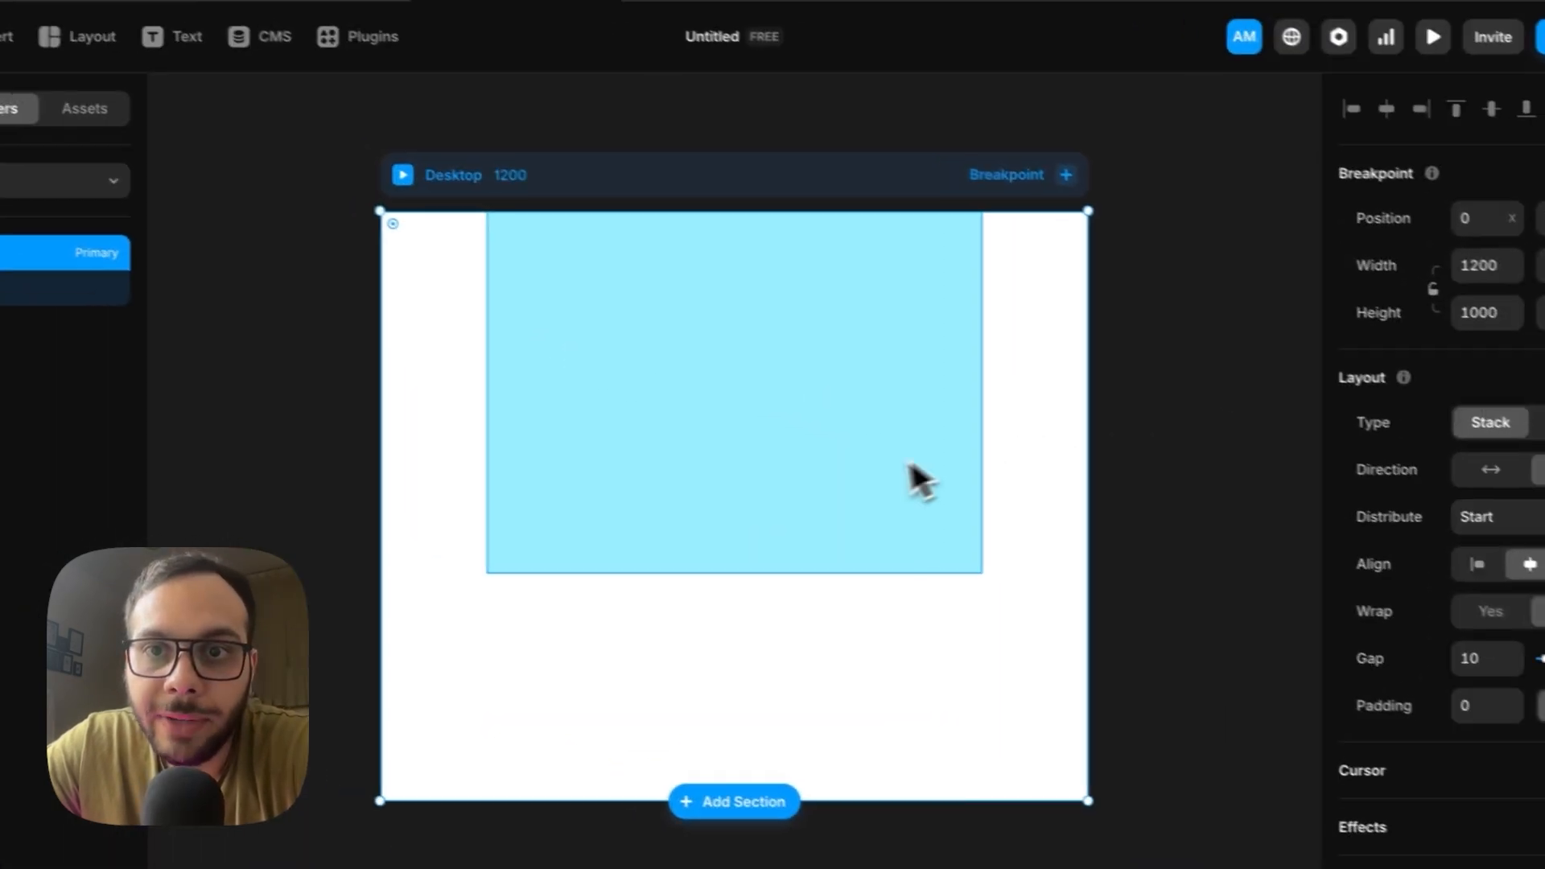
Step: Shrink the frame inside the Desktop stack proportionally and duplicate it
{"action": "left_click", "coordinate": [921, 481]}
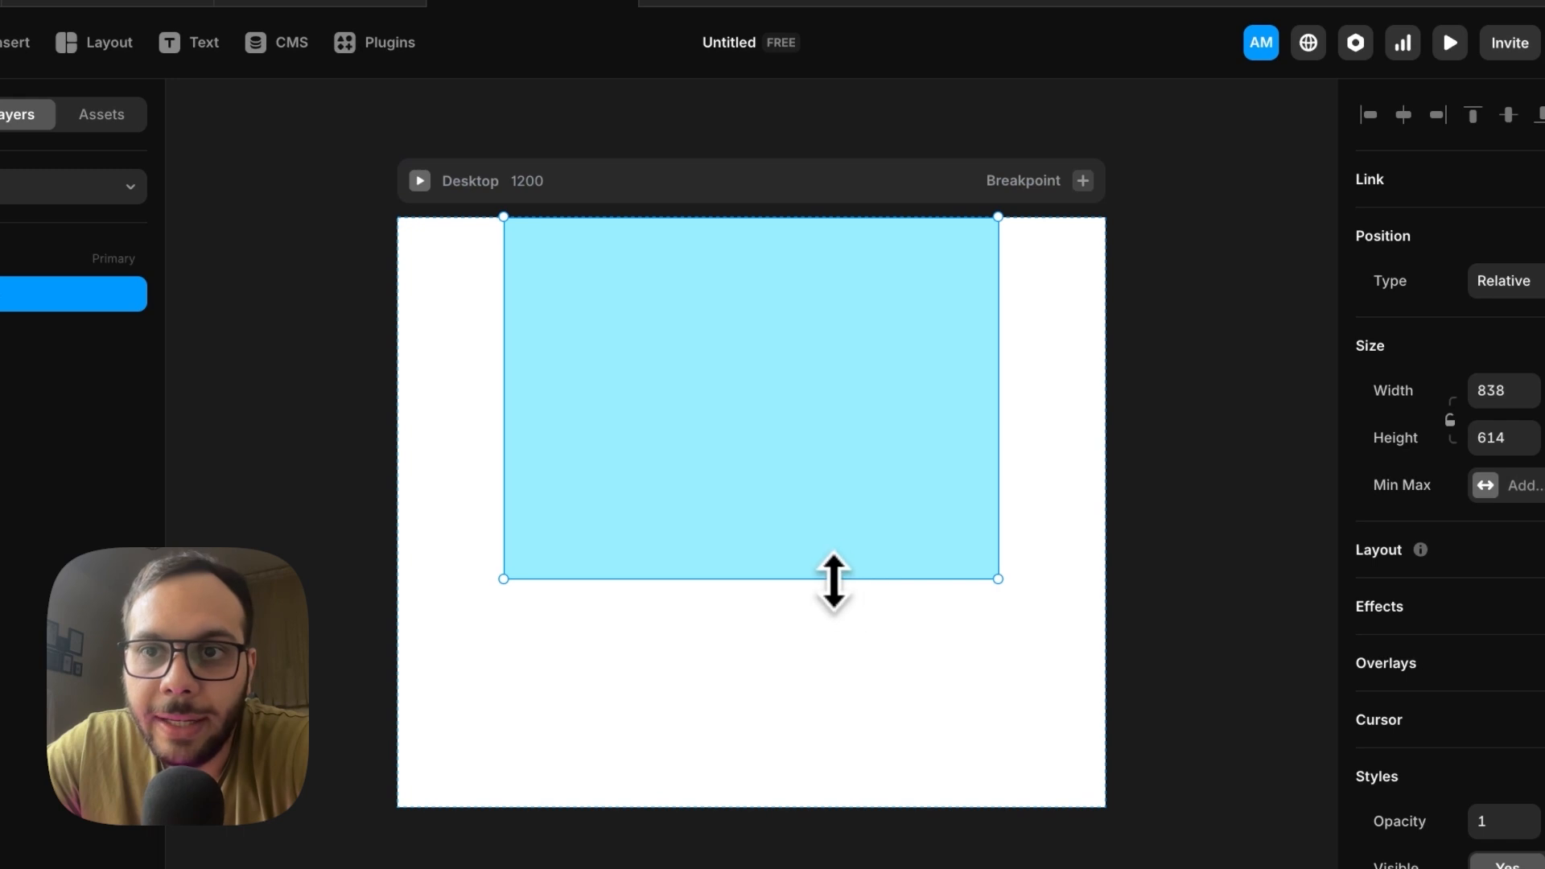
{"action": "left_click_drag", "start_coordinate": [815, 573], "coordinate": [815, 453]}
{"action": "left_click", "coordinate": [563, 218]}
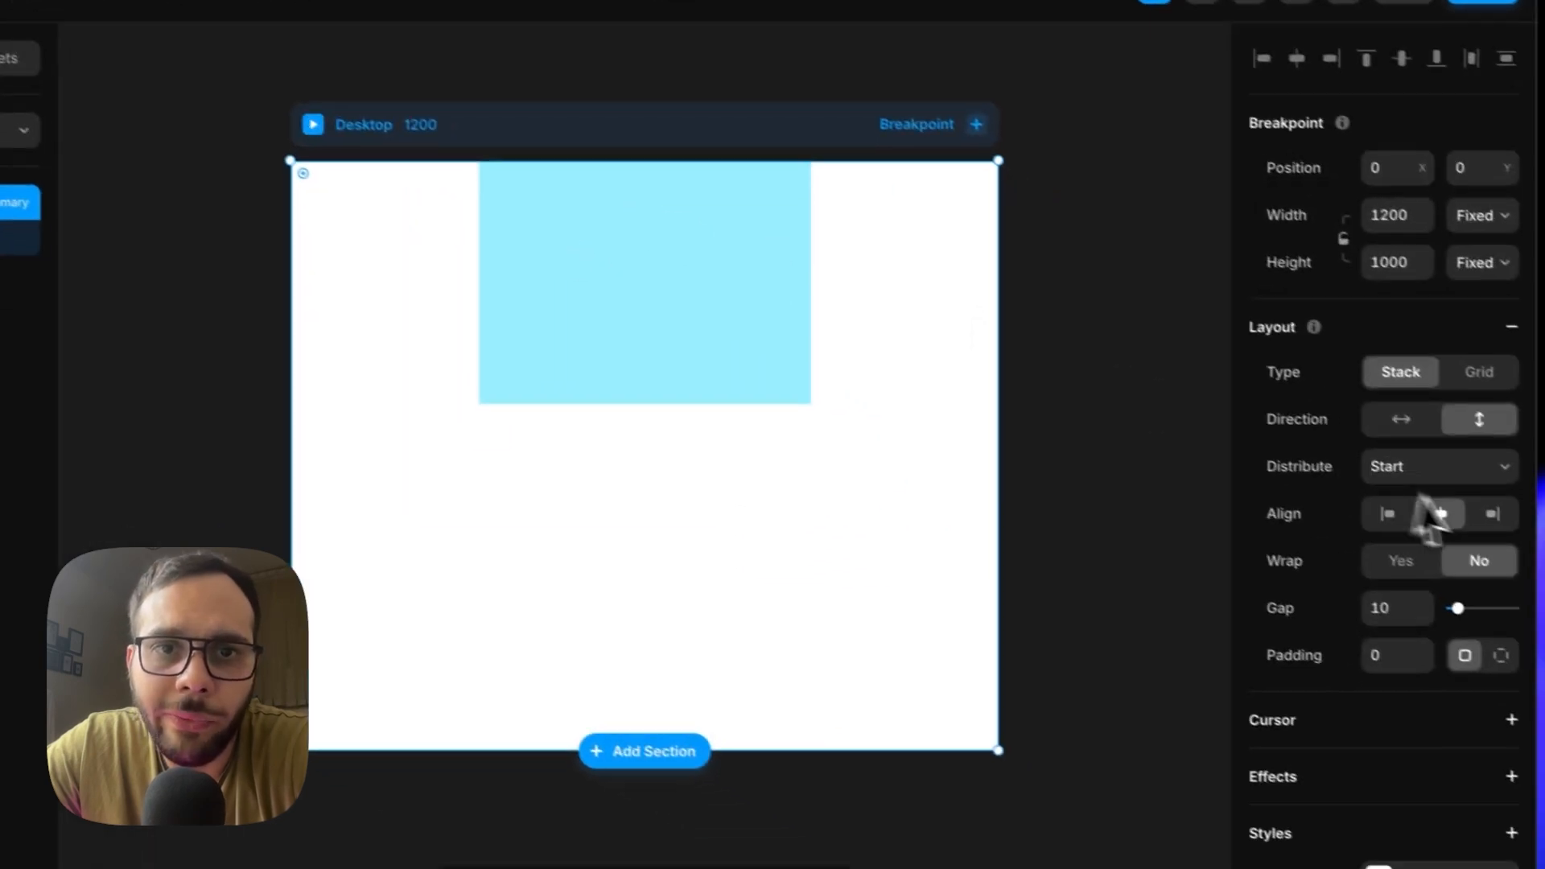
{"action": "left_click", "coordinate": [723, 325]}
{"action": "key", "text": "ctrl+d"}
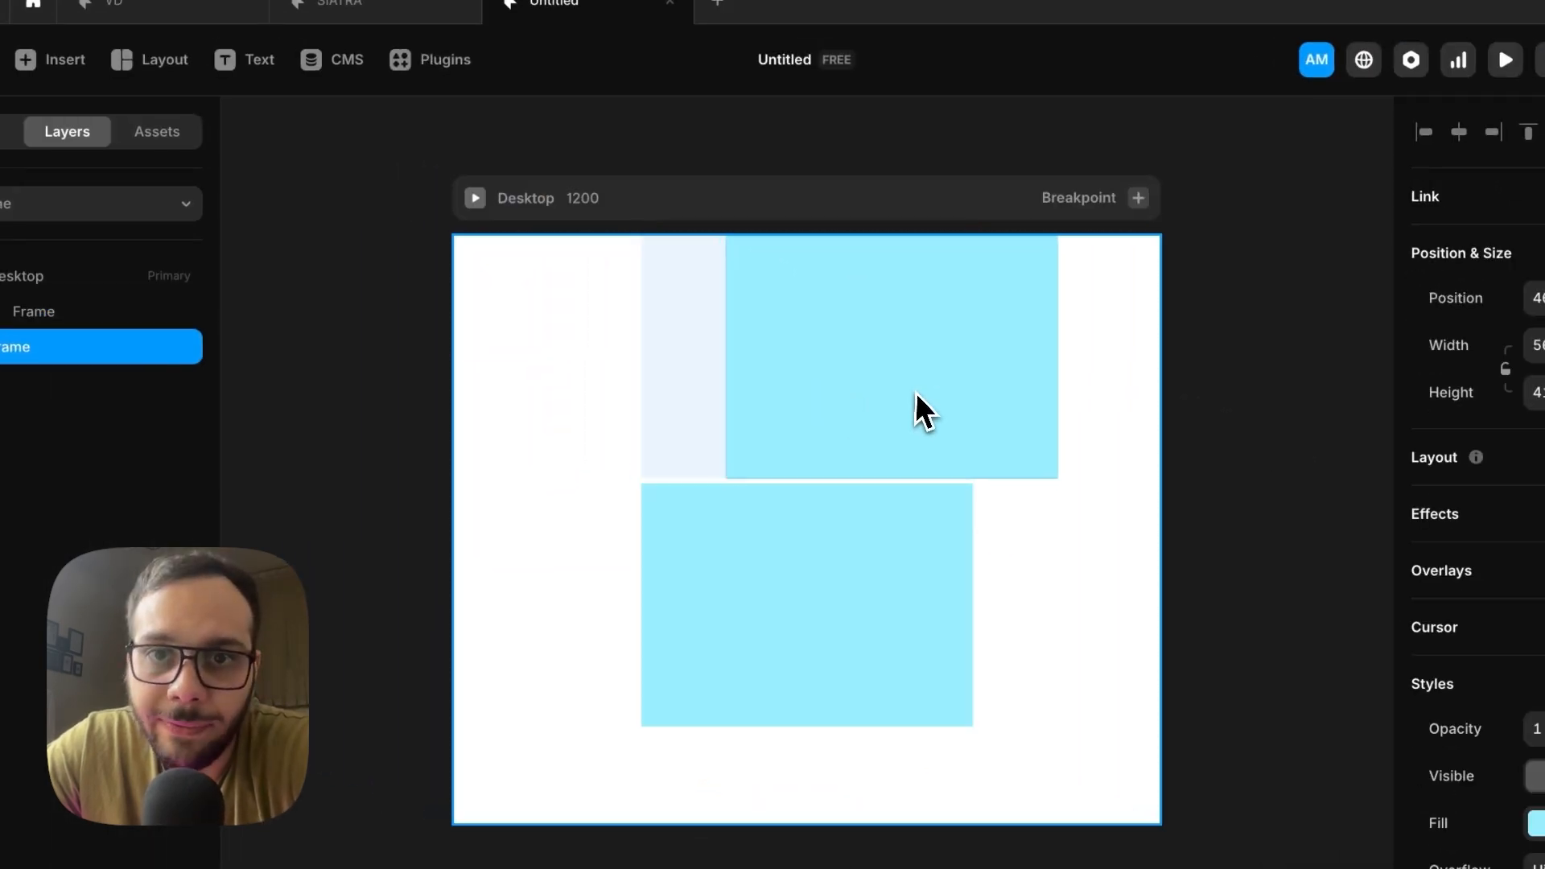
Step: Set the Desktop stack's direction to horizontal and align its frames to the top
{"action": "left_click", "coordinate": [591, 215]}
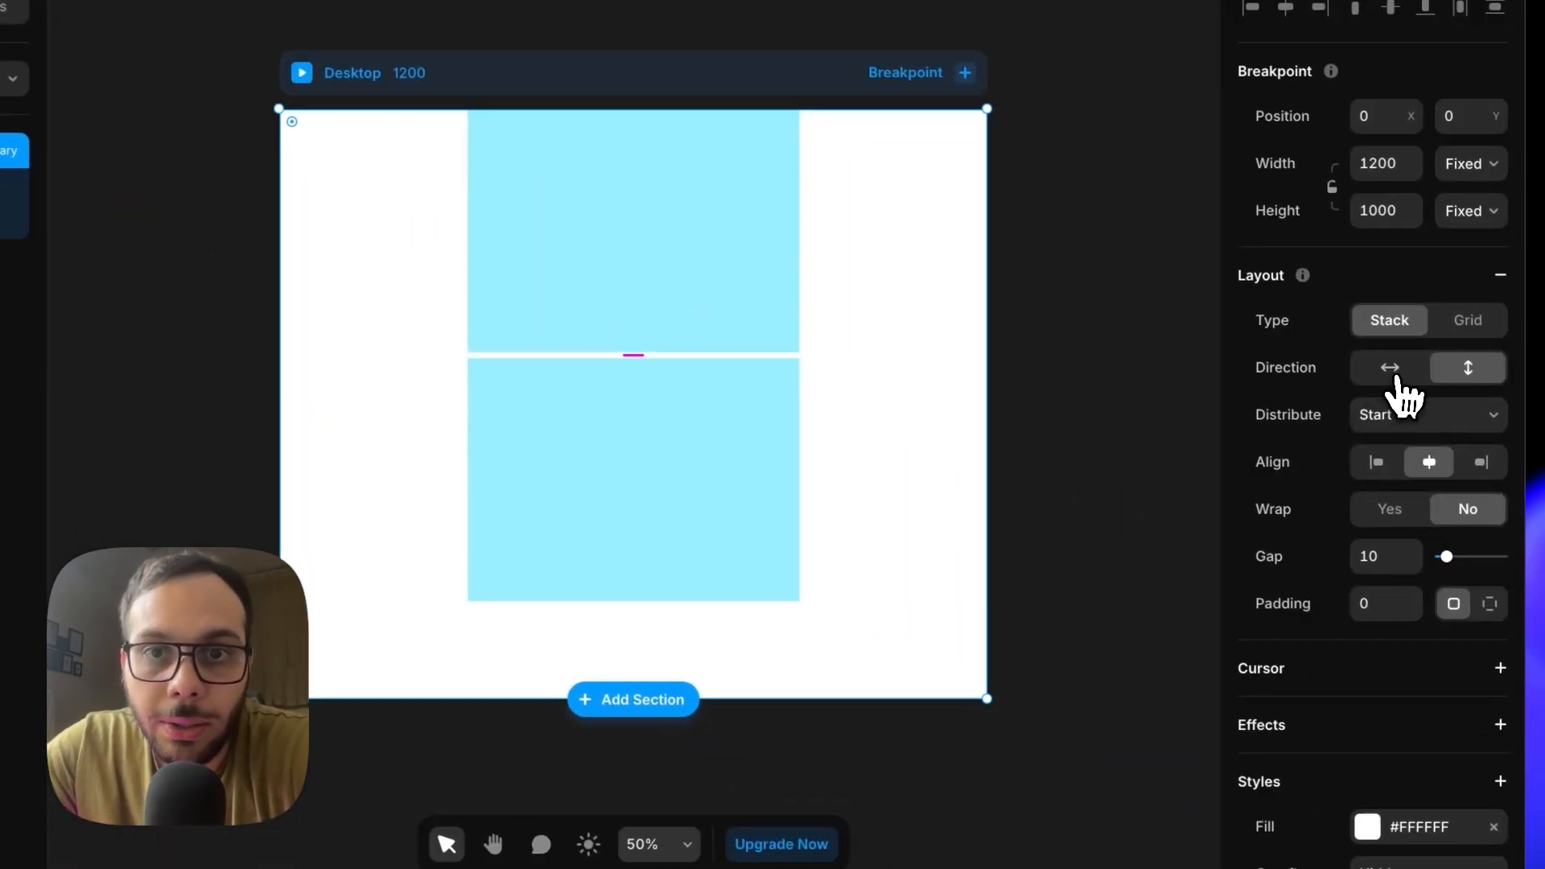
{"action": "left_click", "coordinate": [1394, 372]}
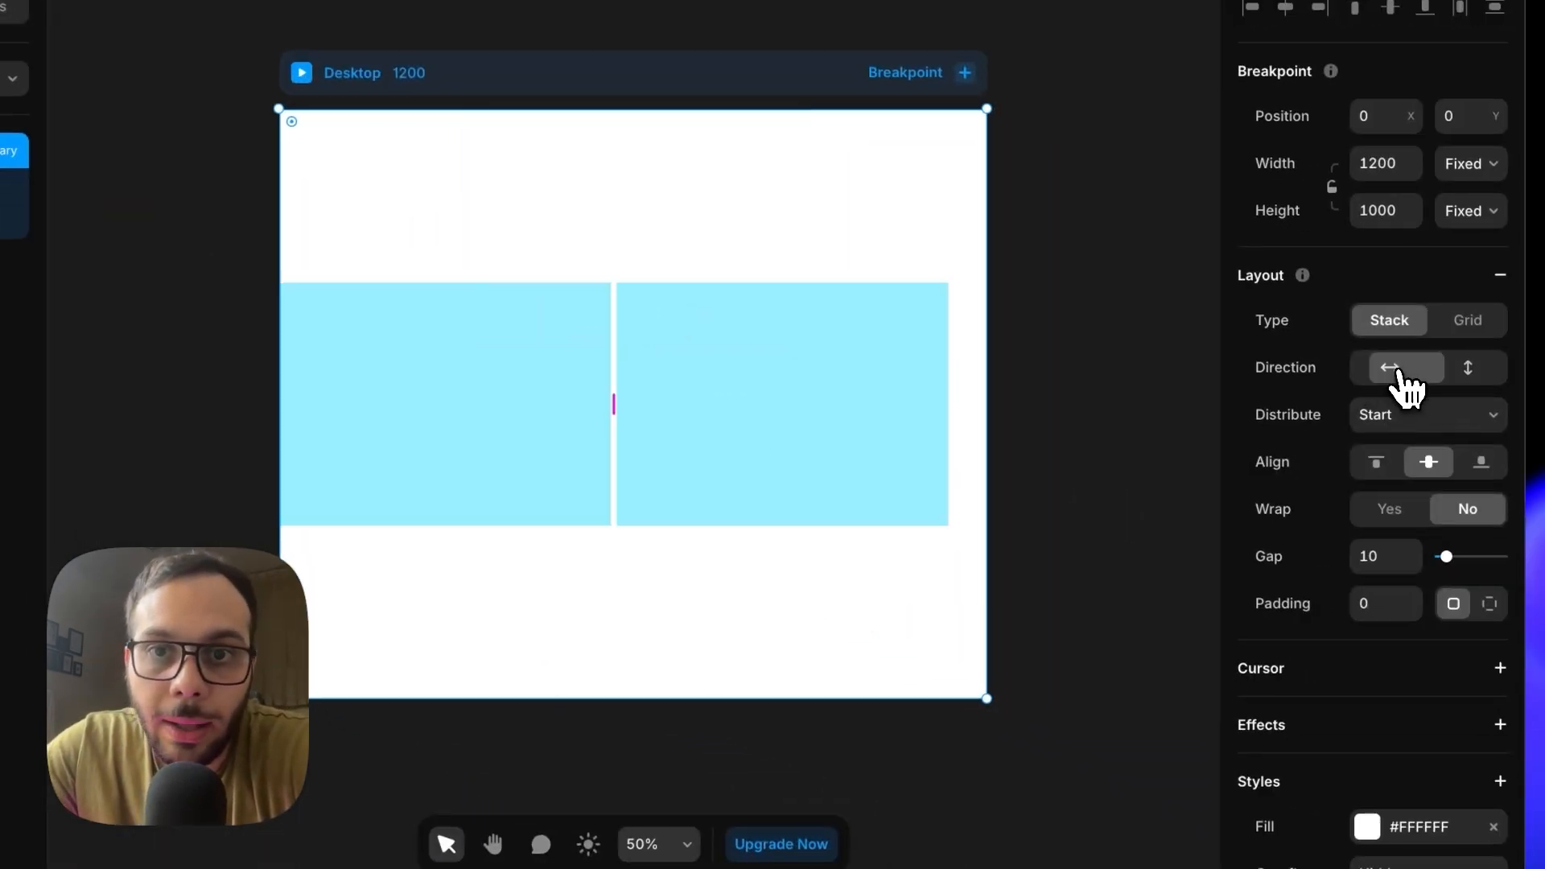
{"action": "left_click", "coordinate": [1379, 493]}
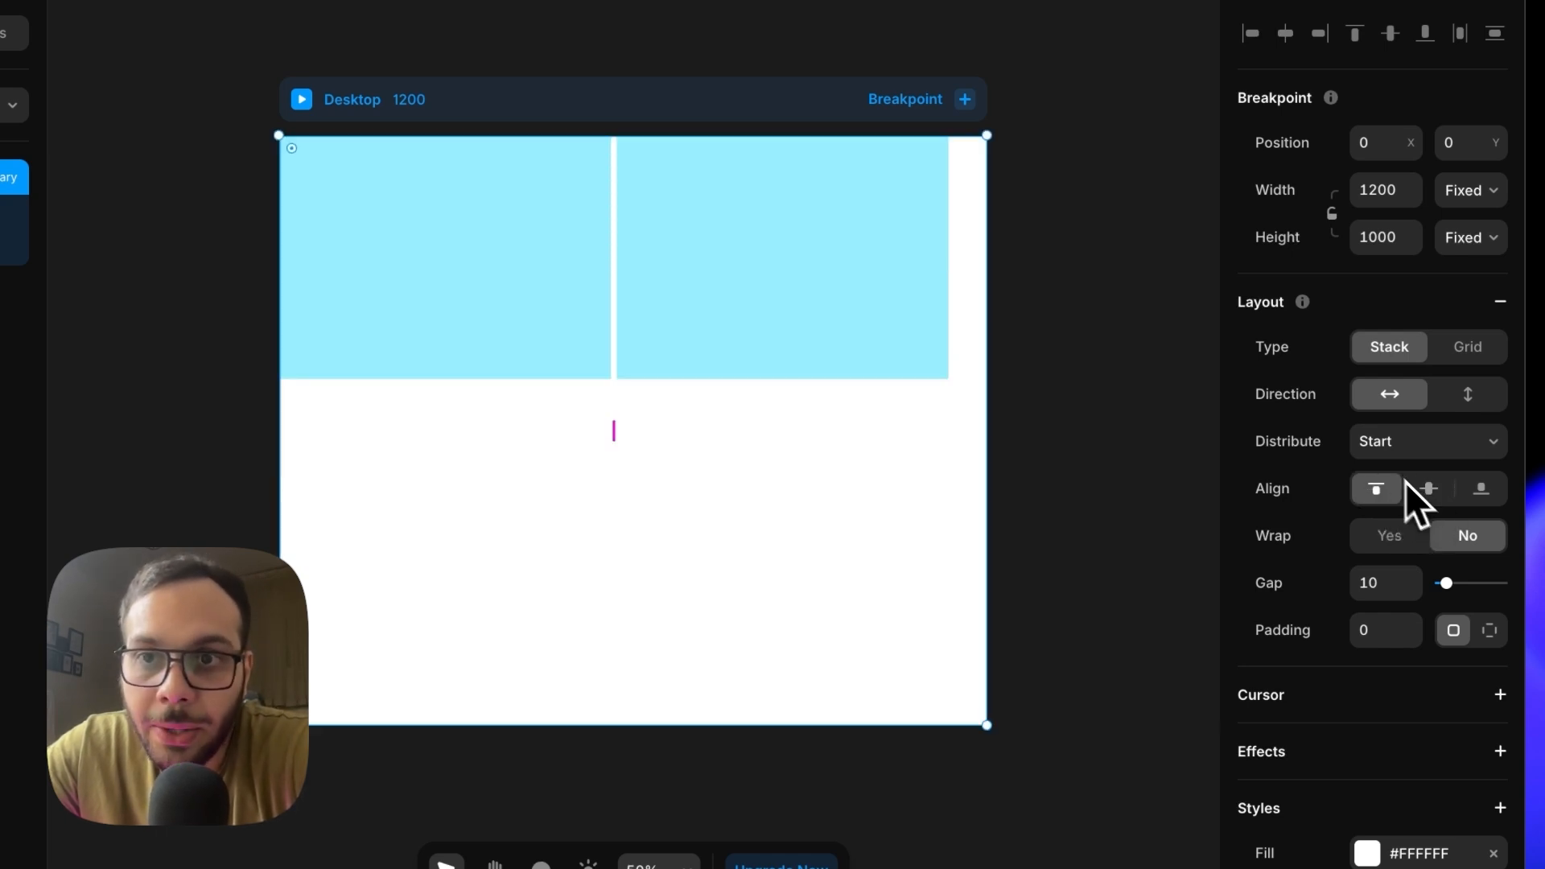
Step: Try center and bottom alignment for the Desktop stack and return it to top alignment
{"action": "left_click", "coordinate": [1430, 491]}
{"action": "left_click", "coordinate": [1481, 491]}
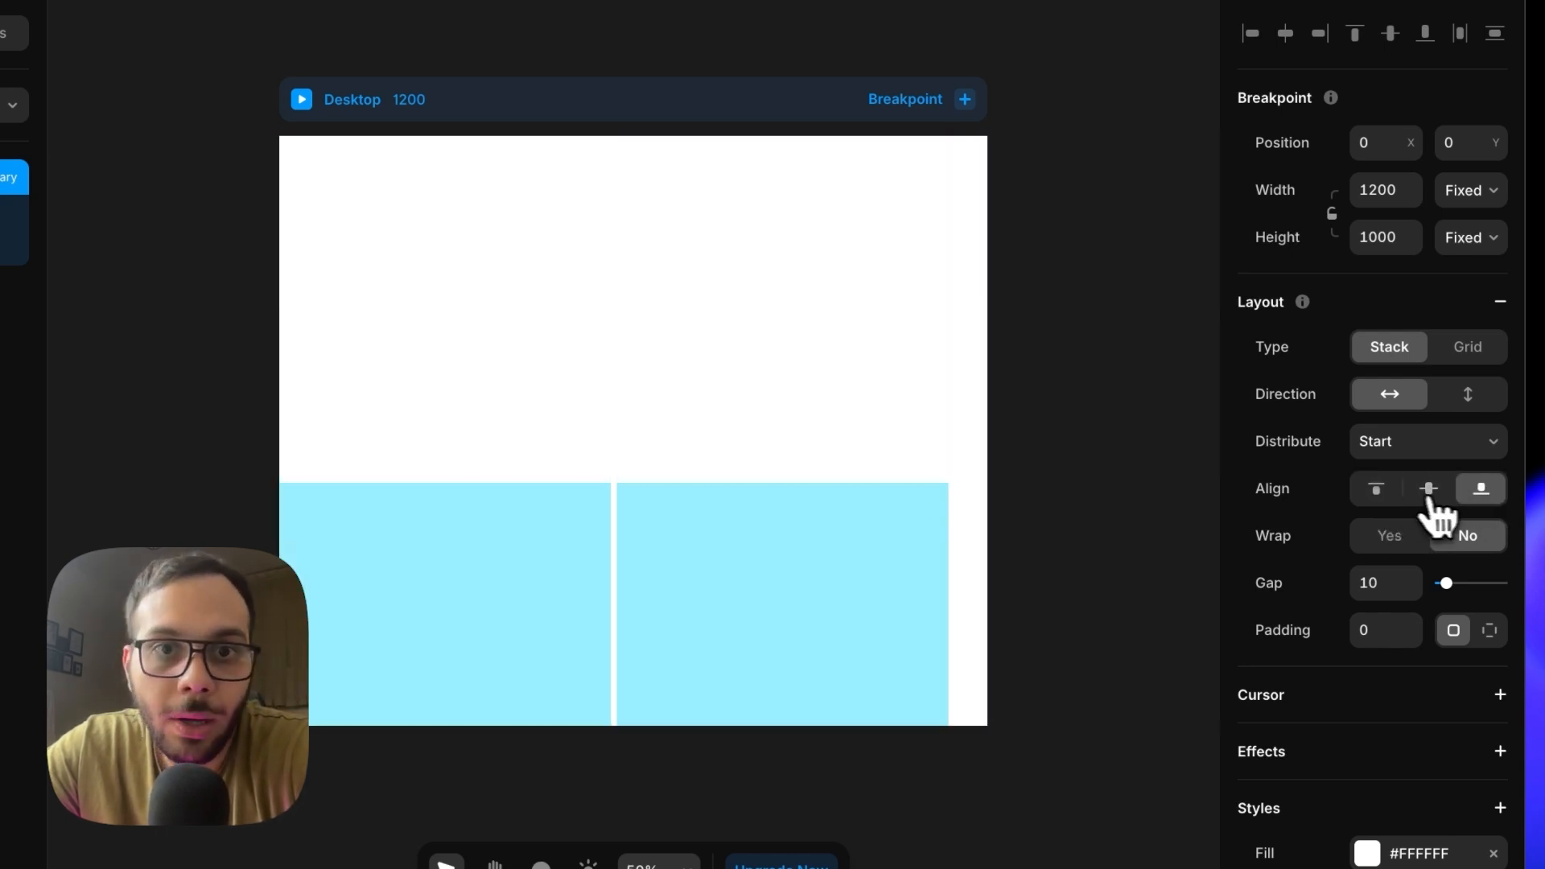
{"action": "left_click", "coordinate": [1378, 491]}
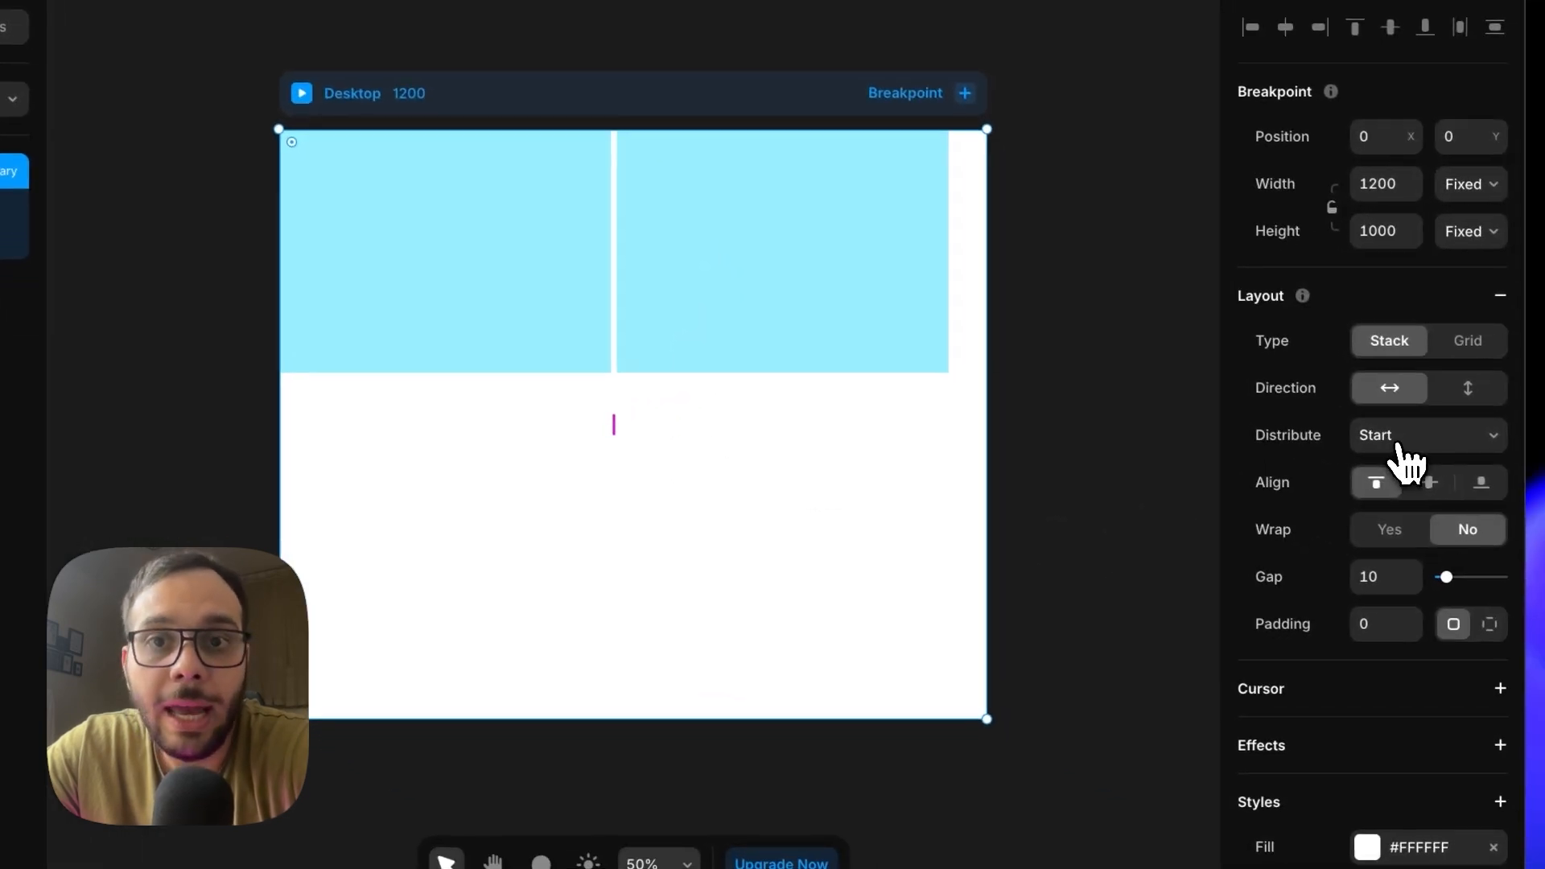
Step: Try Center and End distribution for the Desktop stack
{"action": "left_click", "coordinate": [1398, 444]}
{"action": "left_click", "coordinate": [1397, 462]}
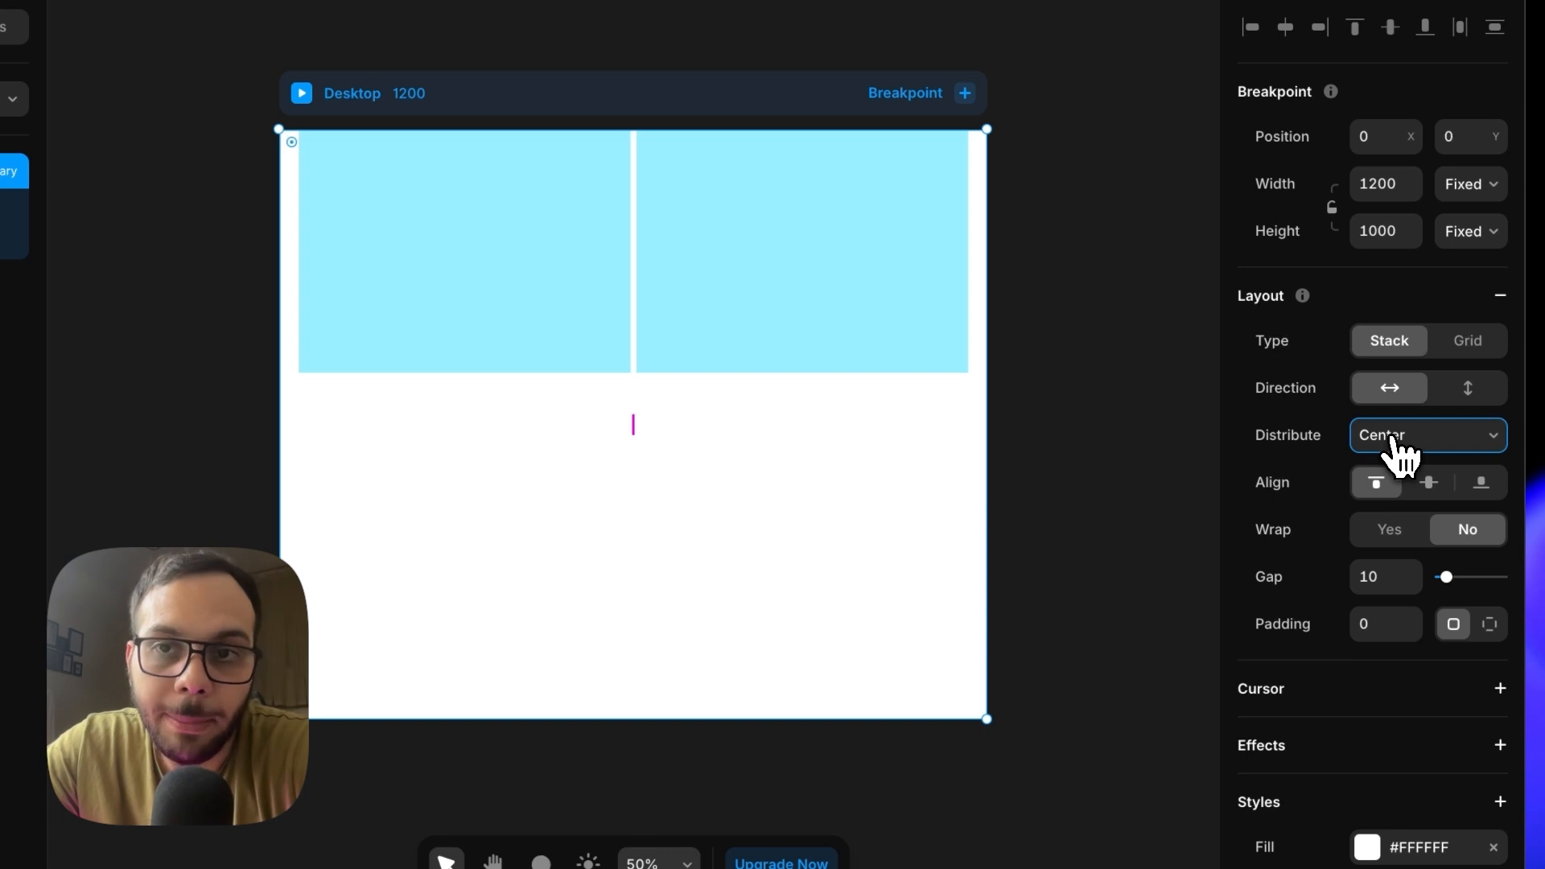
{"action": "left_click", "coordinate": [1401, 454]}
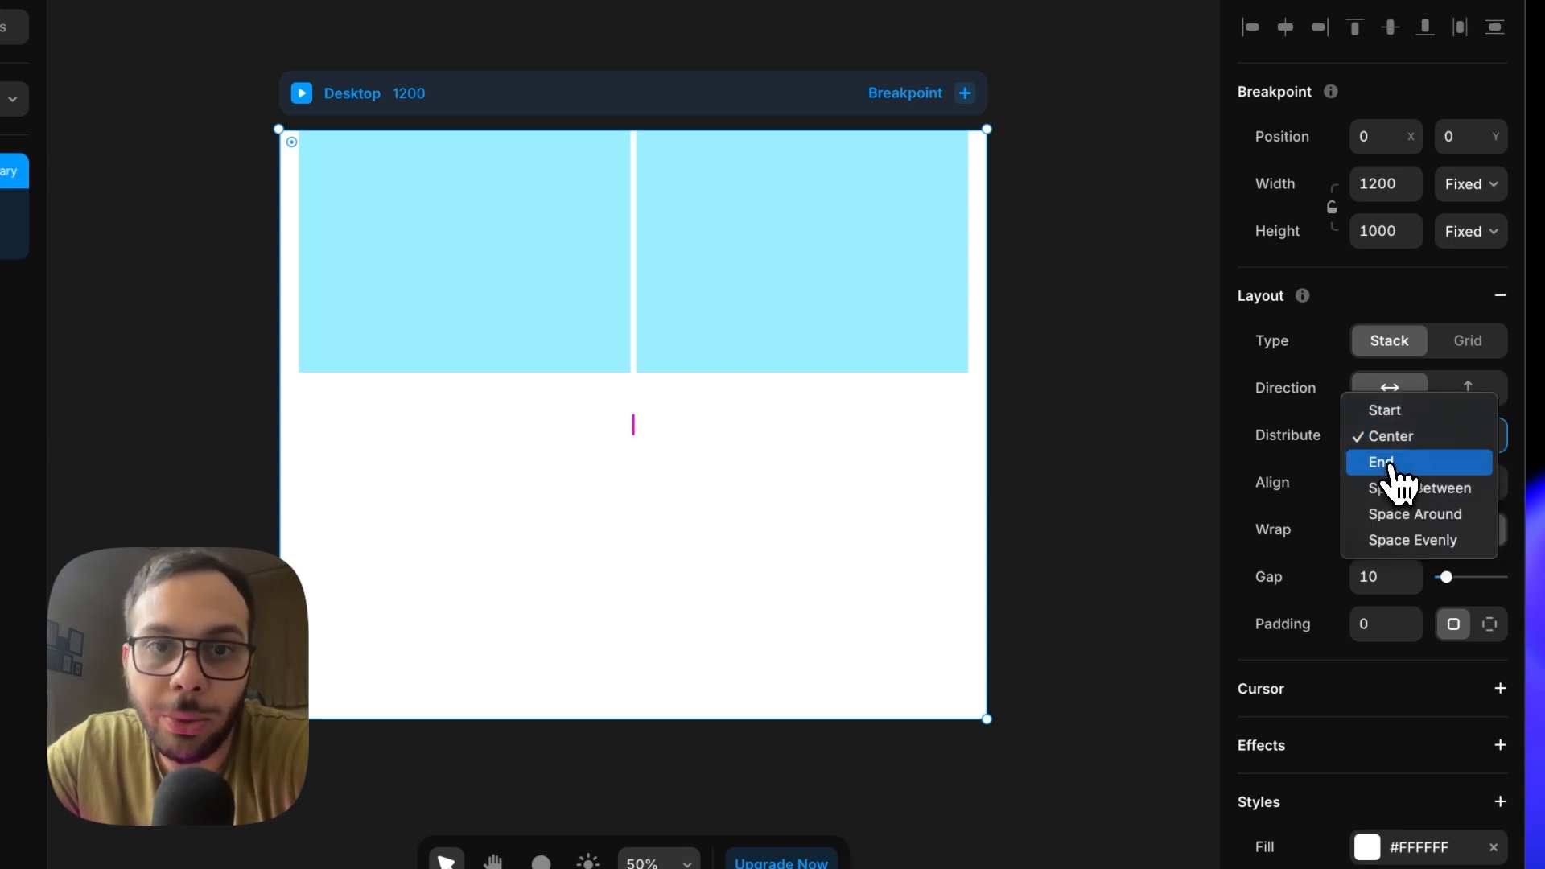
{"action": "left_click", "coordinate": [1401, 462]}
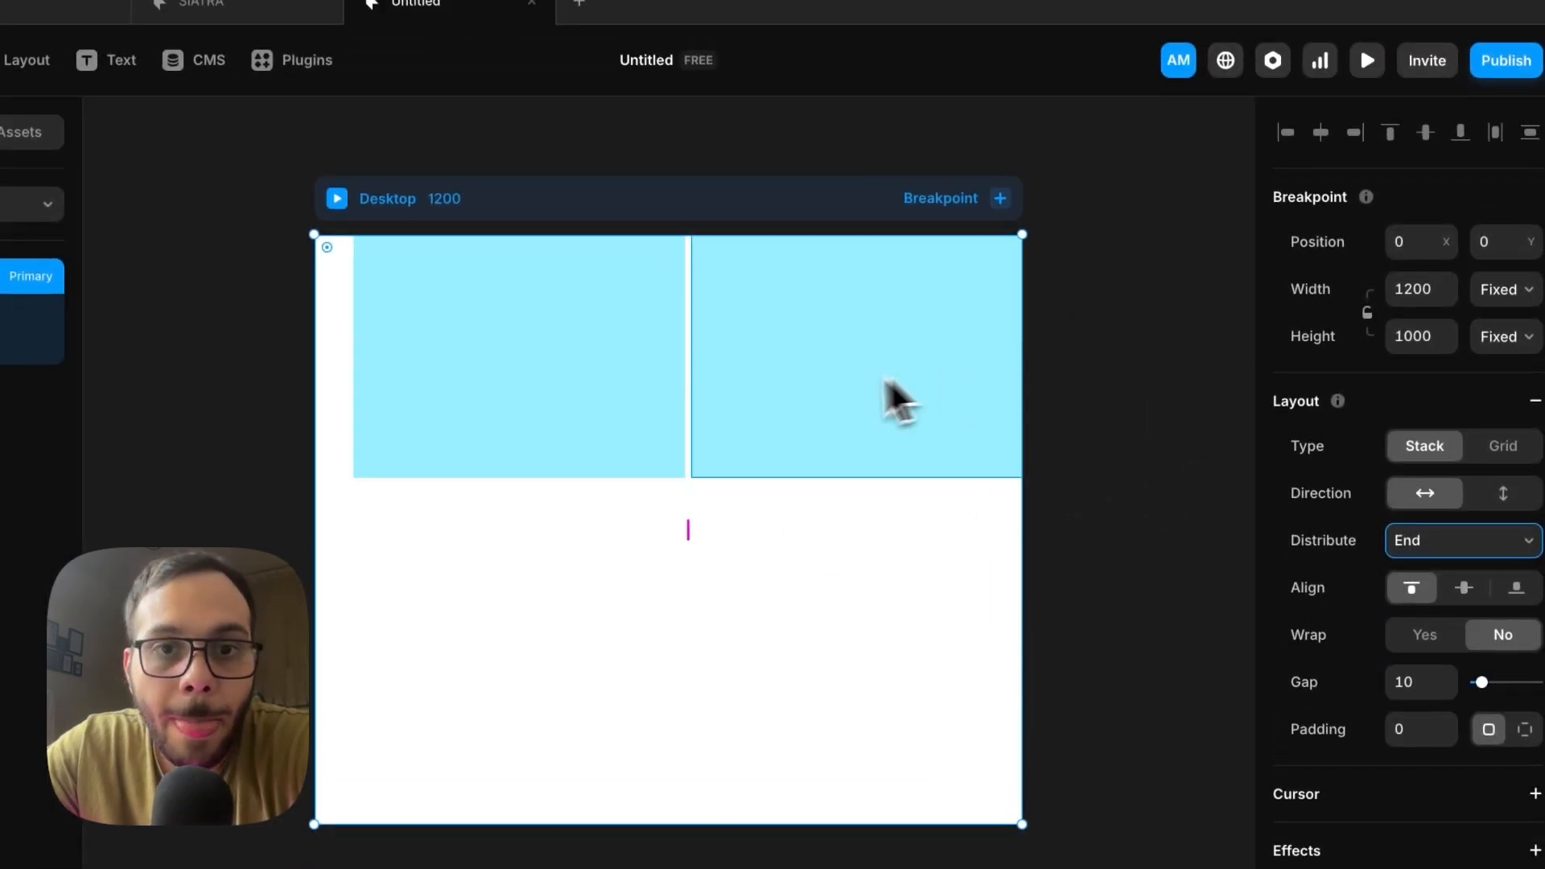
Step: Shrink both frames together to about 458.5 by 336
{"action": "left_click", "coordinate": [900, 400]}
{"action": "left_click", "coordinate": [483, 386], "text": "shift"}
{"action": "left_click_drag", "start_coordinate": [353, 477], "coordinate": [475, 433]}
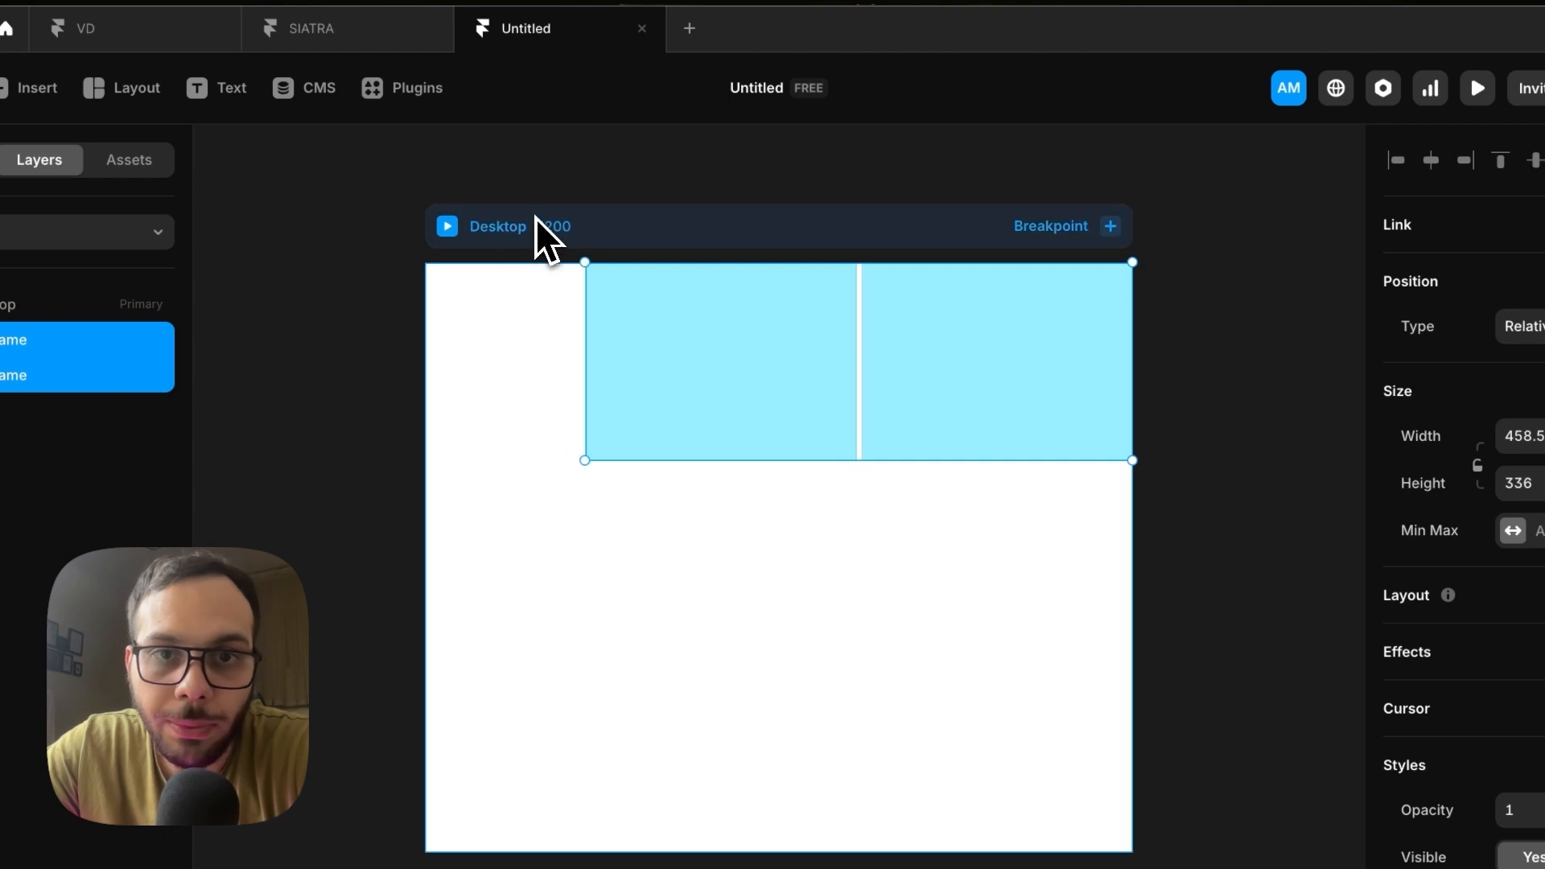
Step: Try Center and Start distribution for the Desktop stack, and finish with Space Between
{"action": "left_click", "coordinate": [515, 226]}
{"action": "left_click", "coordinate": [1383, 438]}
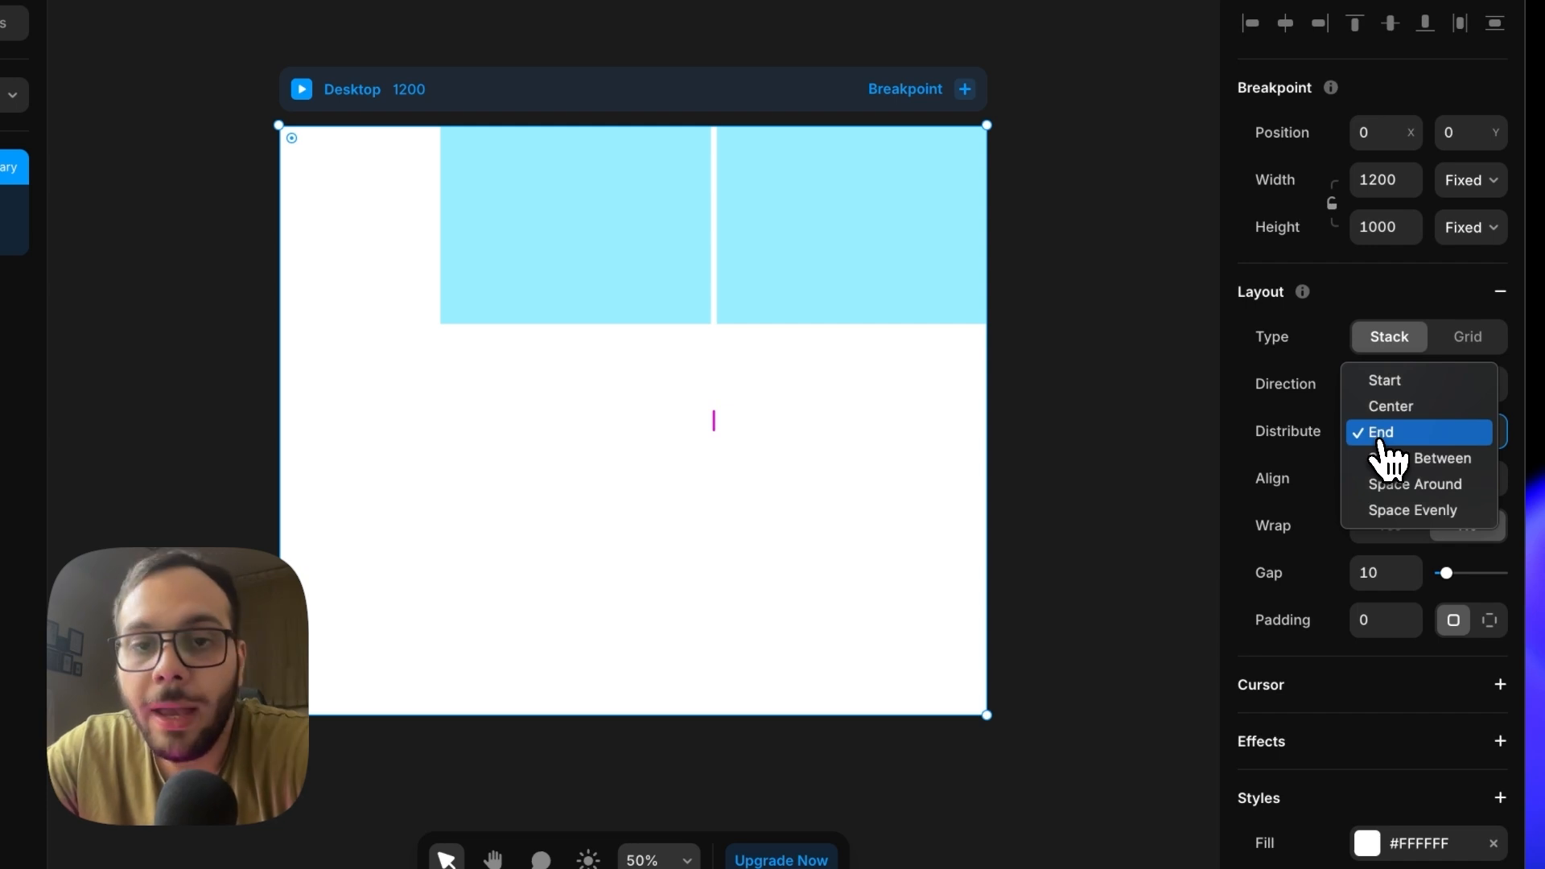
{"action": "left_click", "coordinate": [1381, 408]}
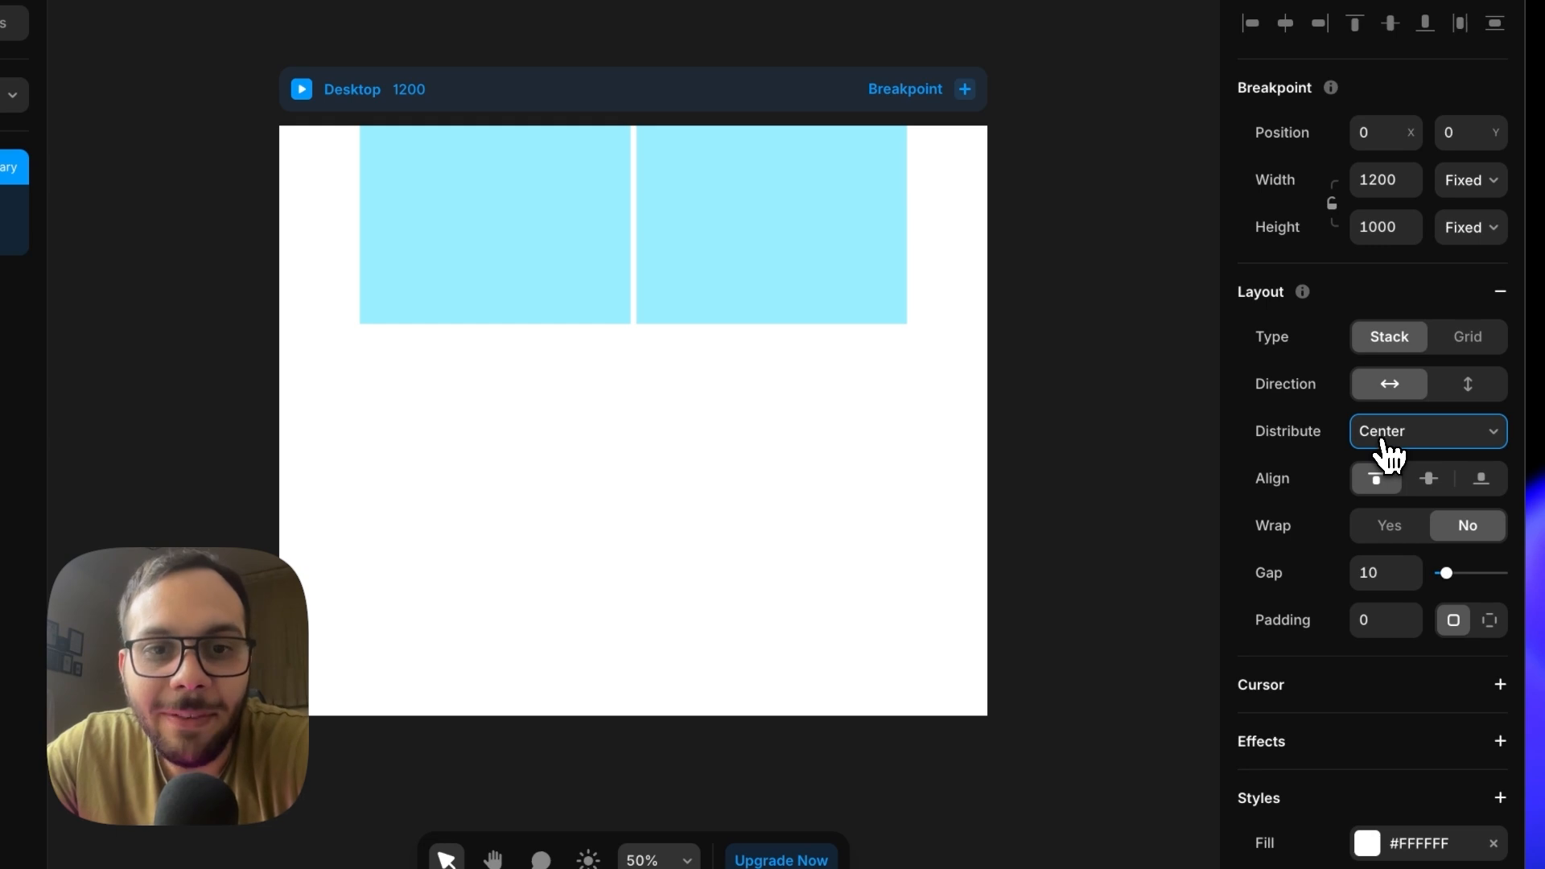
{"action": "left_click", "coordinate": [1386, 434]}
{"action": "left_click", "coordinate": [1386, 405]}
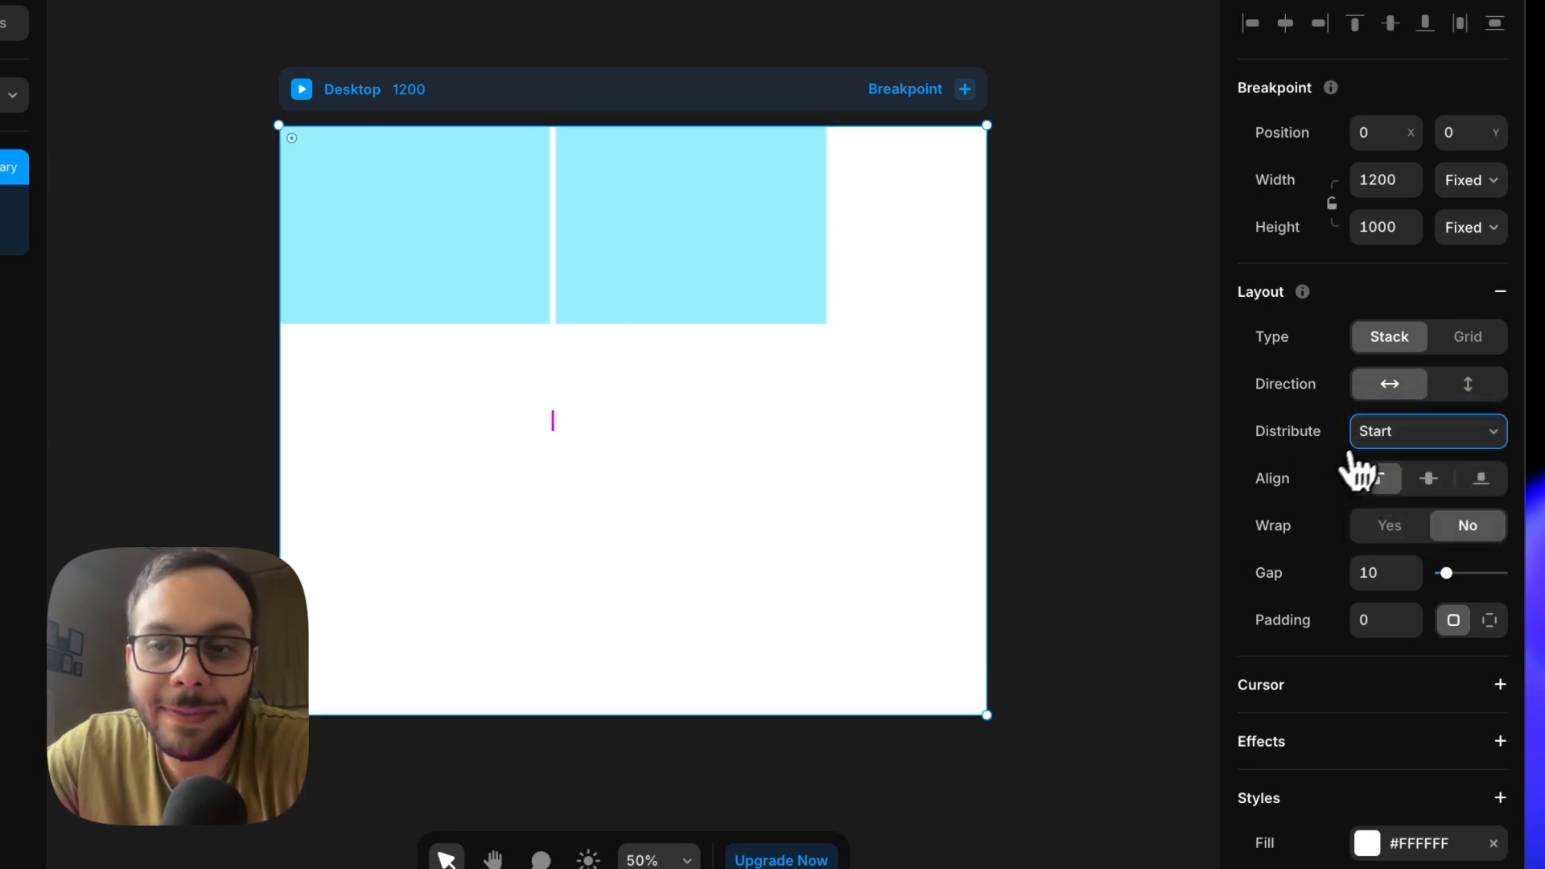
{"action": "key", "text": "Down"}
{"action": "key", "text": "Down"}
{"action": "key", "text": "Down"}
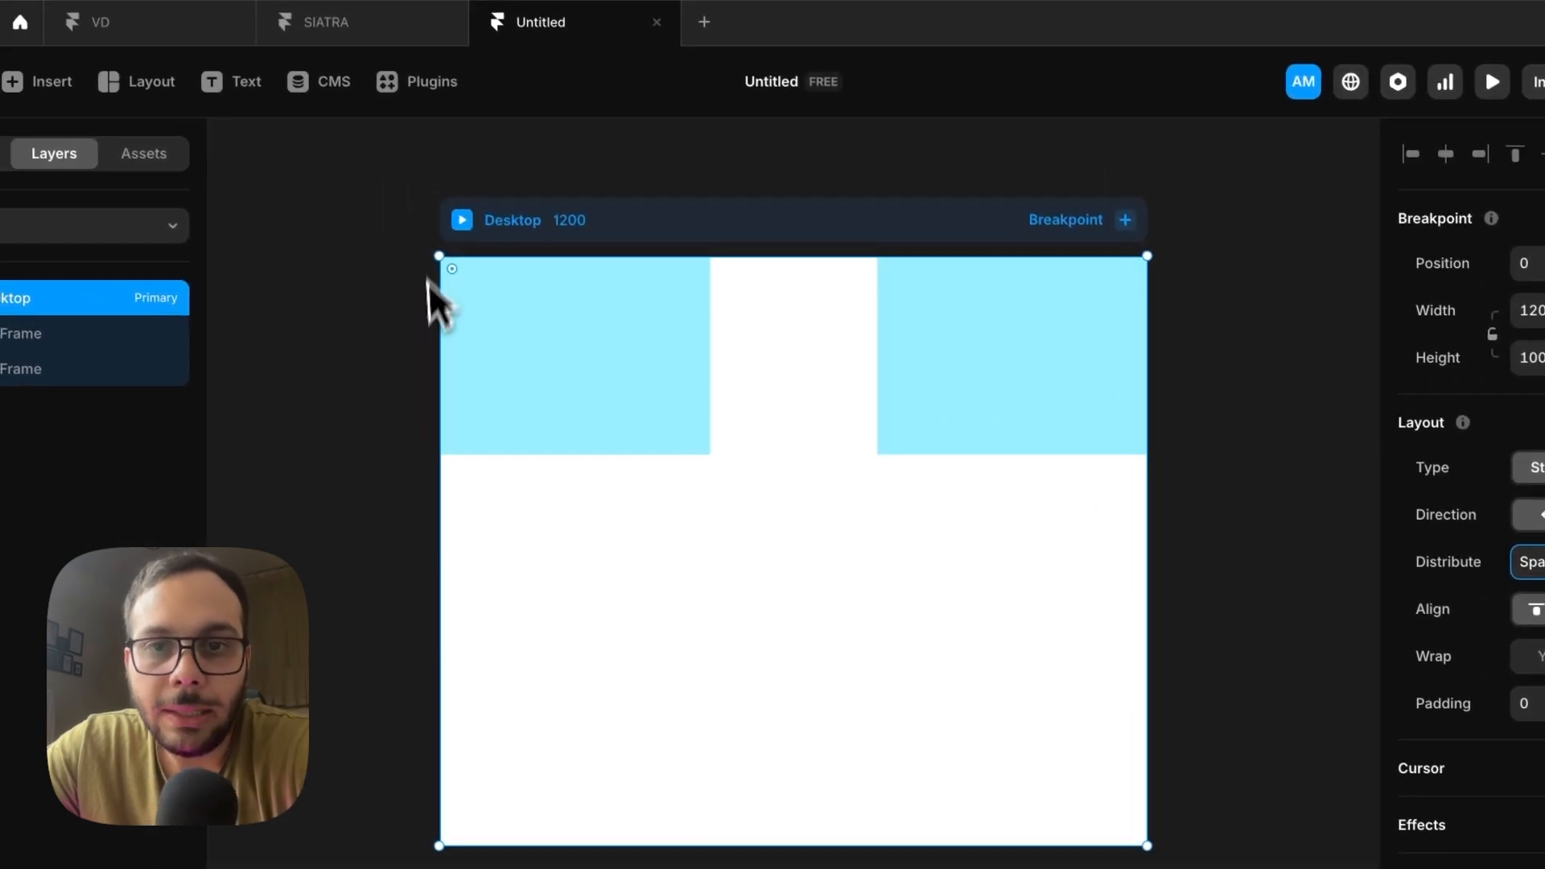
Step: Try Space Around distribution for the Desktop stack, and finish with Center
{"action": "left_click", "coordinate": [549, 385]}
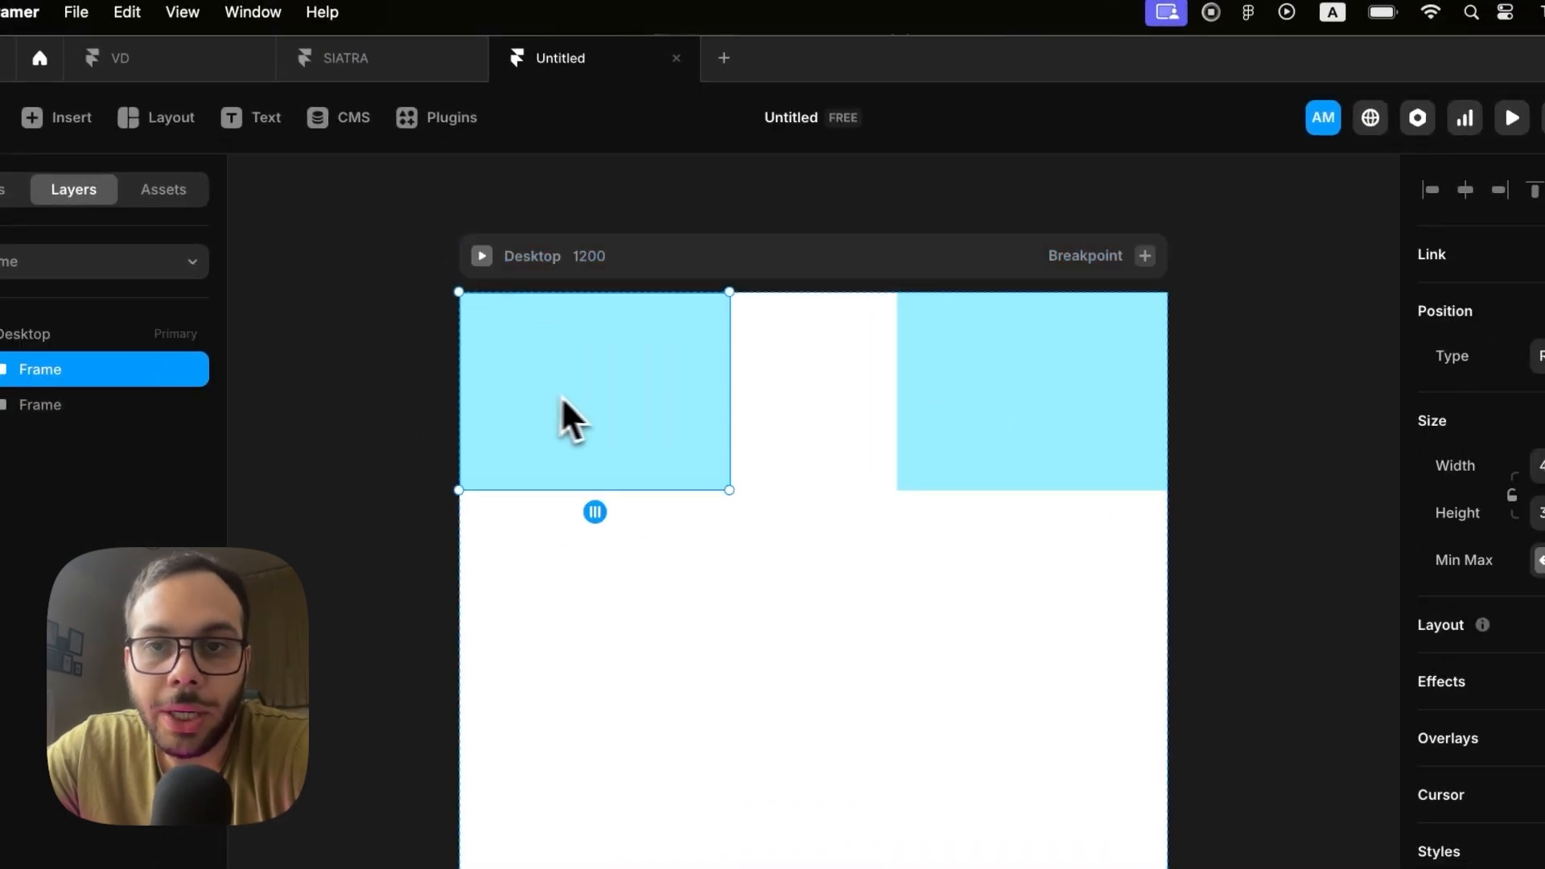
{"action": "left_click", "coordinate": [937, 379]}
{"action": "left_click", "coordinate": [615, 275]}
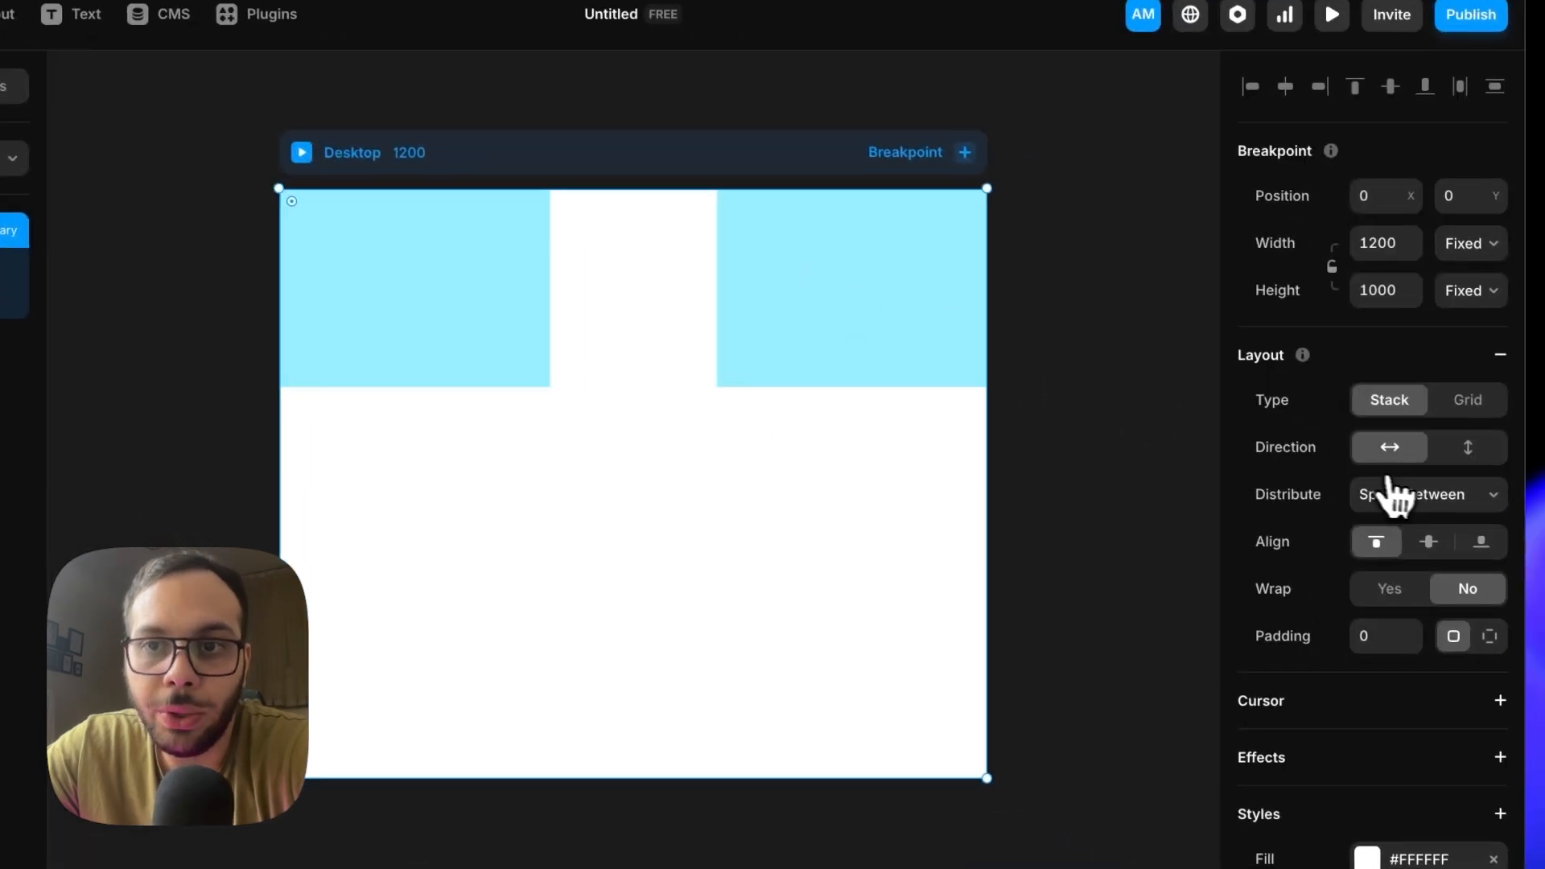
{"action": "left_click", "coordinate": [1390, 495]}
{"action": "left_click", "coordinate": [1408, 523]}
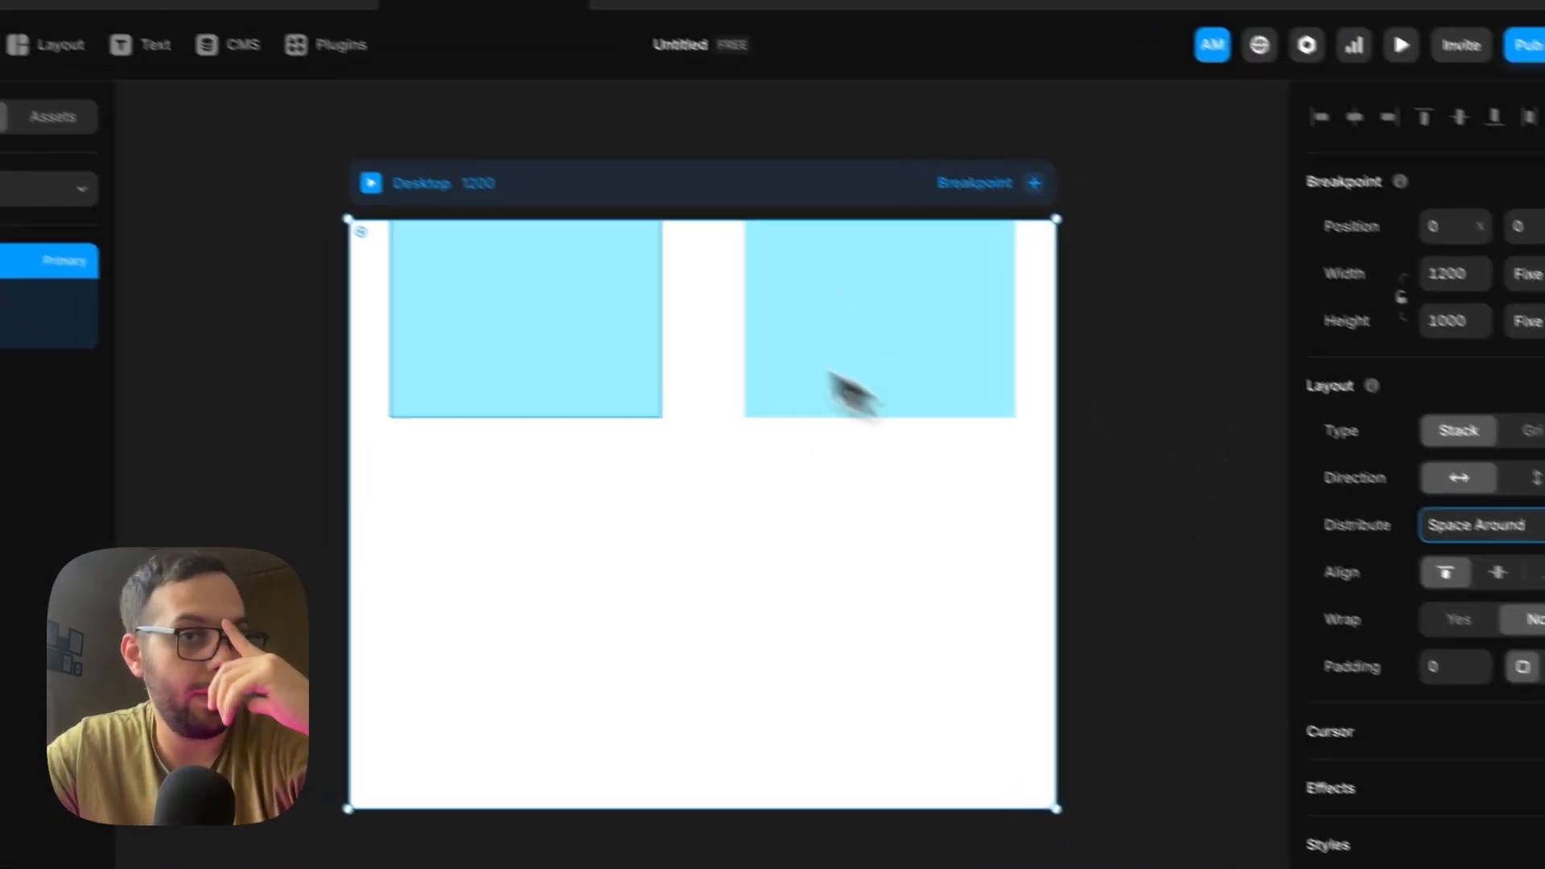
{"action": "scroll", "coordinate": [1074, 396], "scroll_direction": "left", "scroll_amount": 2}
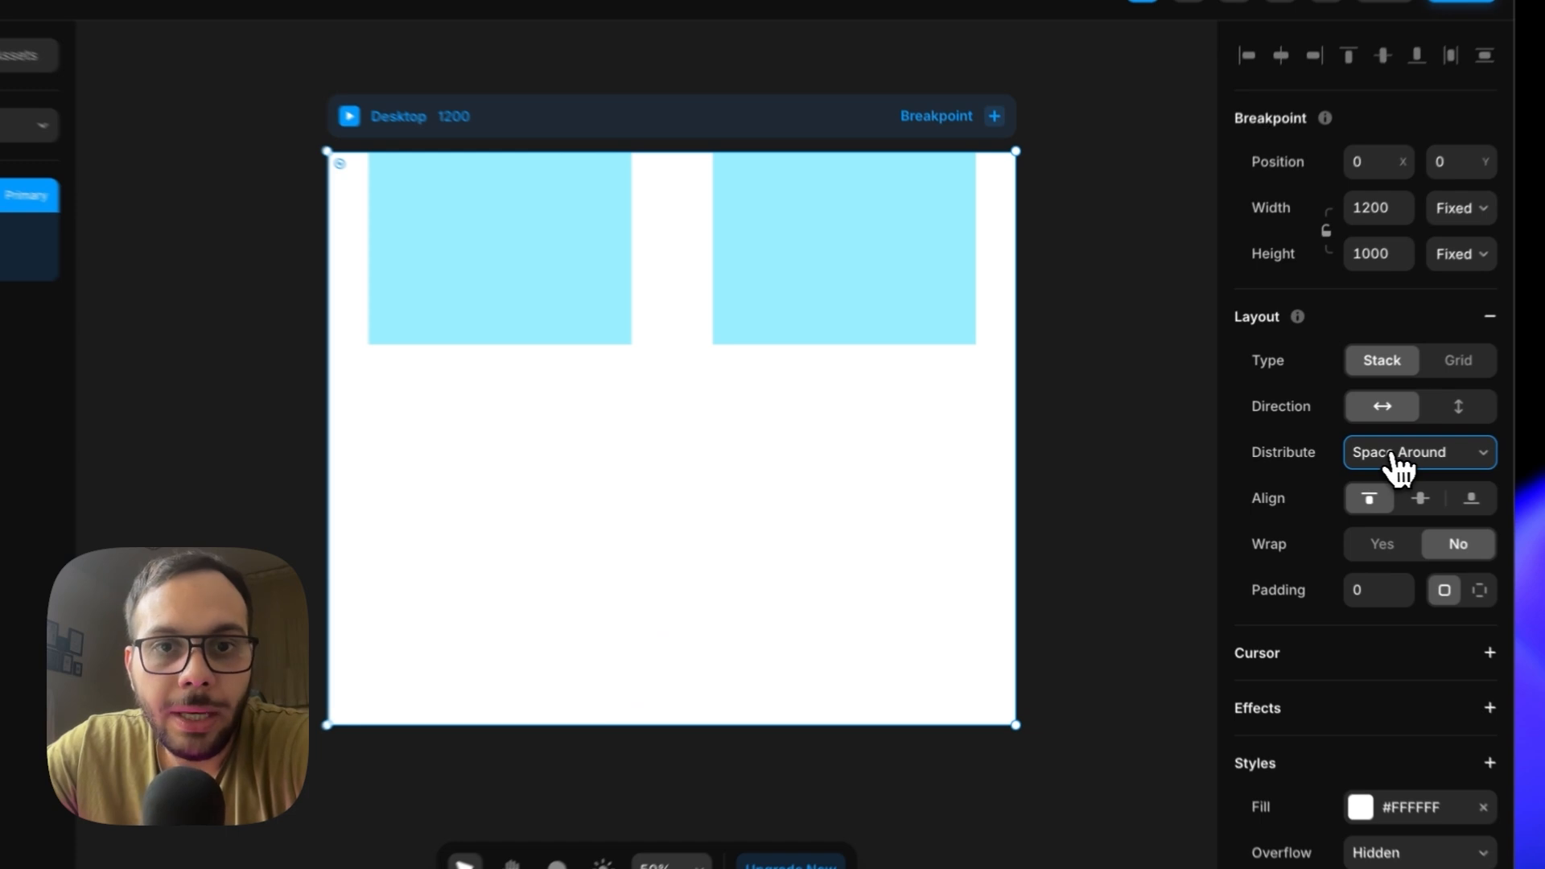
{"action": "left_click", "coordinate": [1399, 454]}
{"action": "left_click", "coordinate": [1398, 531]}
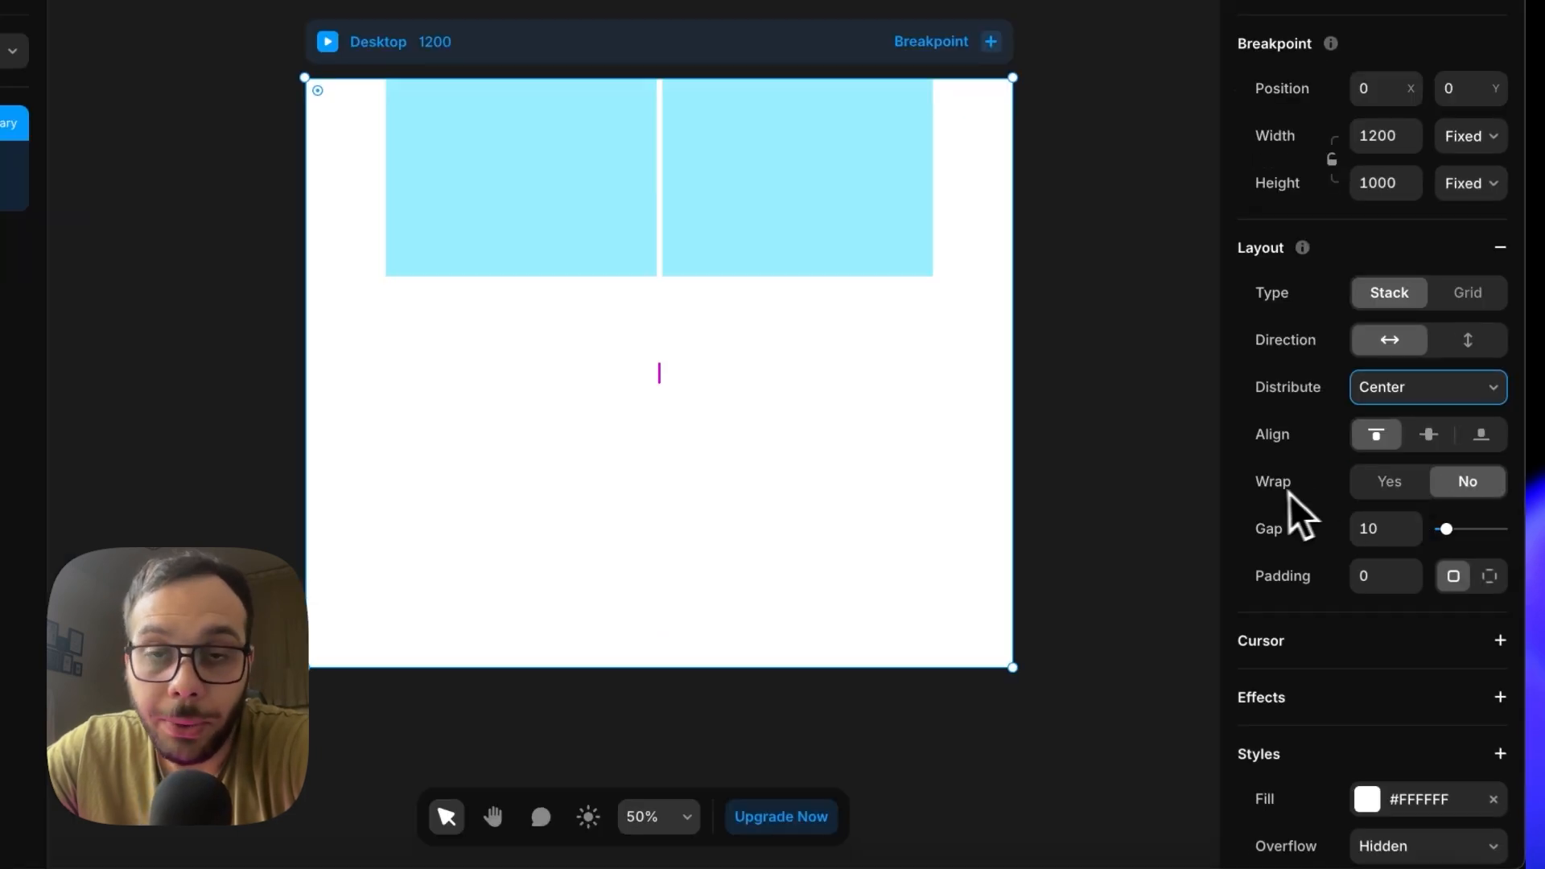
Step: Try wrapping on the Desktop stack by turning it on and narrowing the breakpoint, ending at a width of 1088
{"action": "left_click", "coordinate": [1386, 483]}
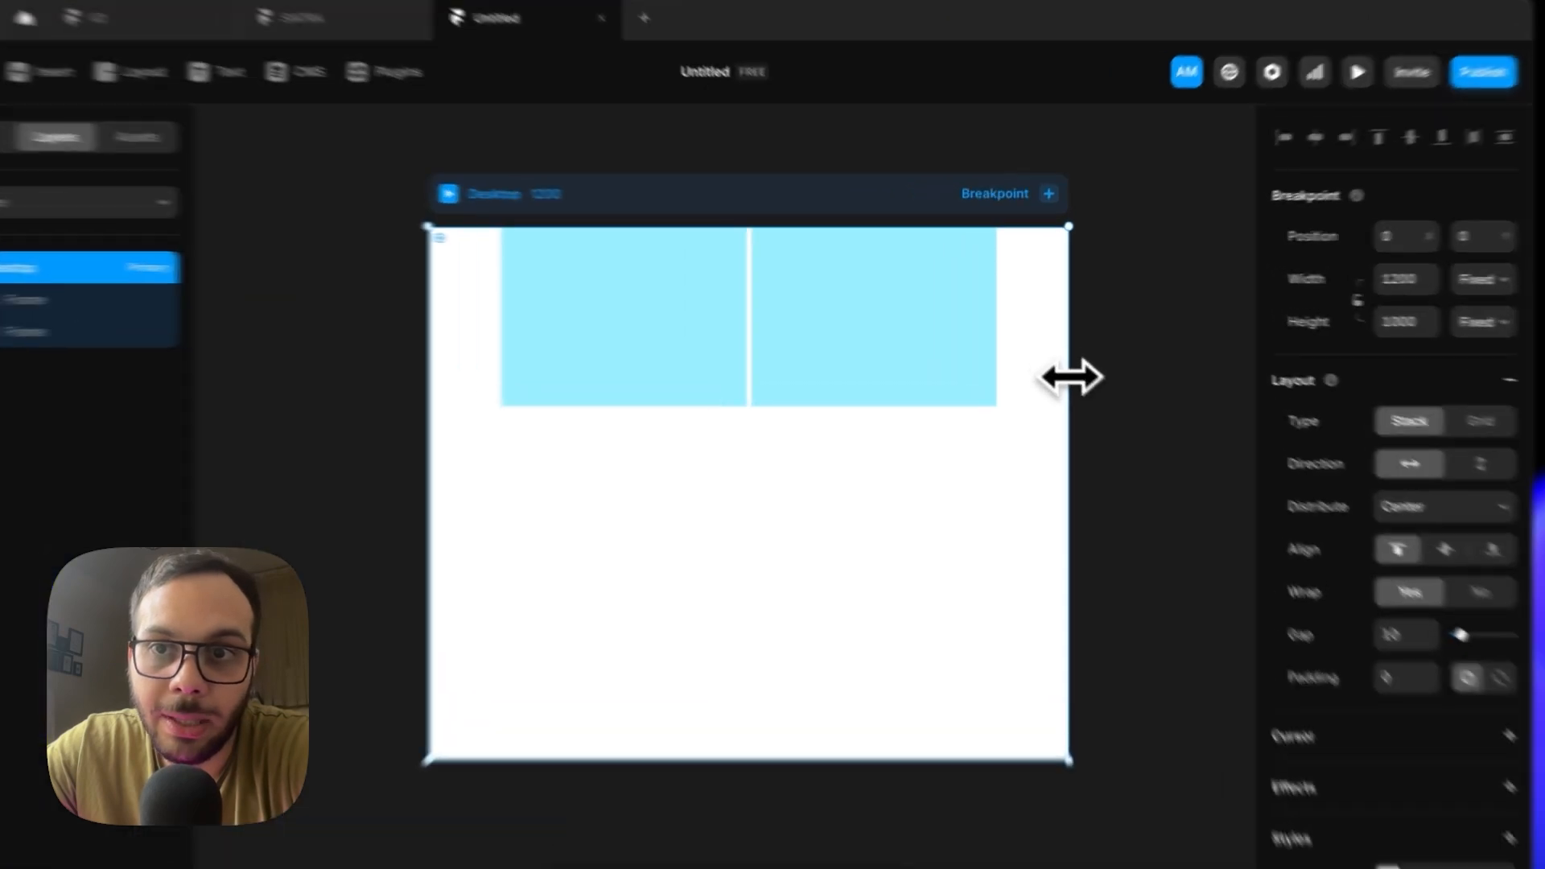
{"action": "left_click_drag", "start_coordinate": [1047, 353], "coordinate": [742, 339]}
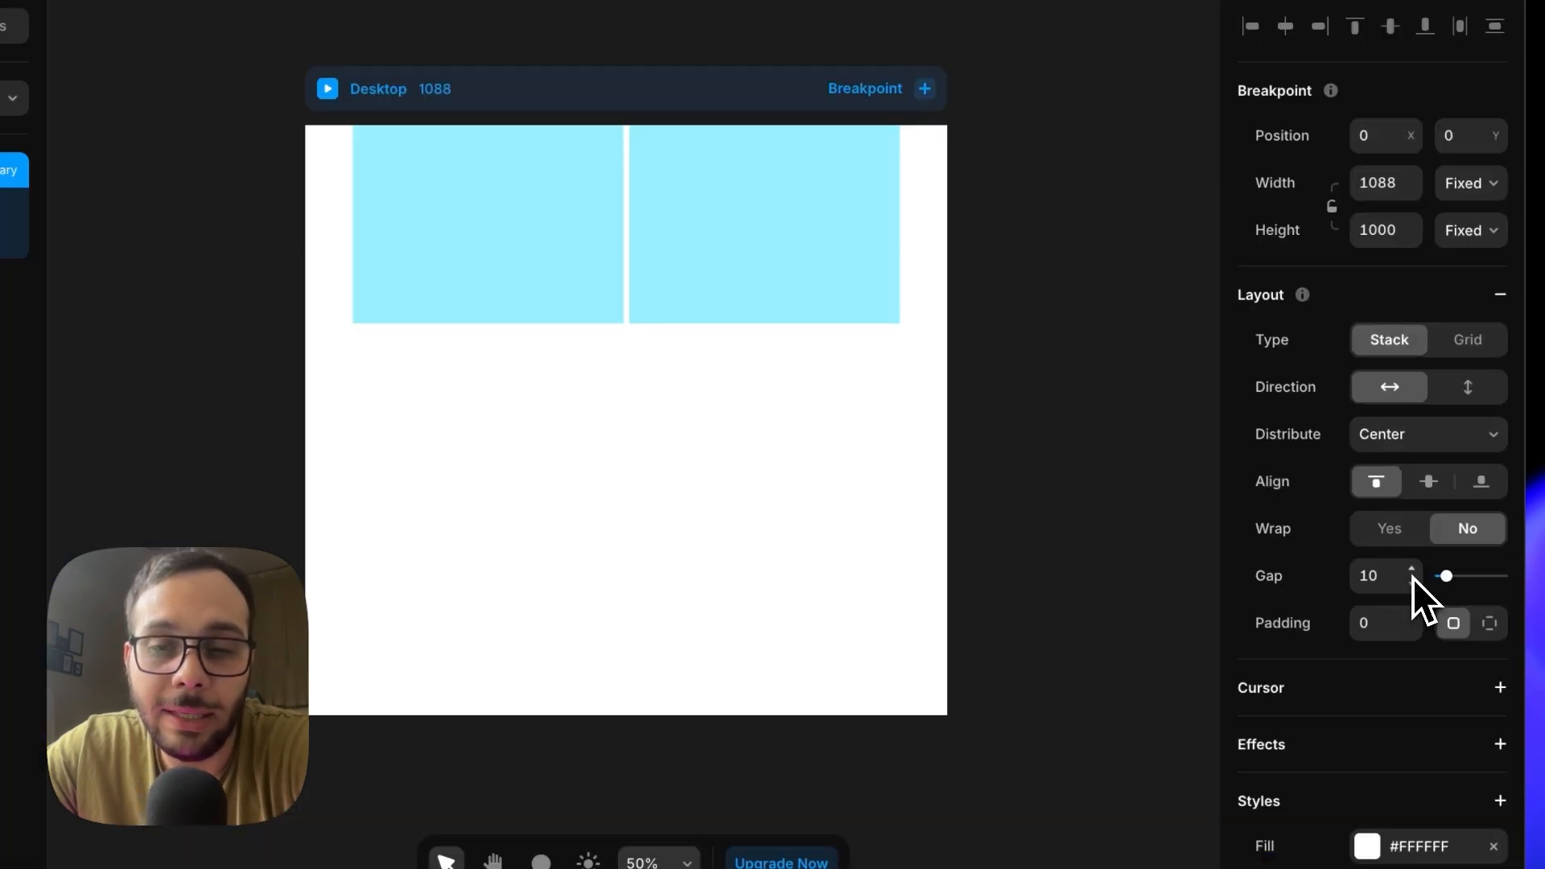
Step: Set the Desktop stack's gap to 16 and its top padding to 120
{"action": "mouse_move", "coordinate": [1443, 579]}
{"action": "left_mouse_down"}
{"action": "mouse_move", "coordinate": [1527, 582]}
{"action": "mouse_move", "coordinate": [1449, 580]}
{"action": "left_mouse_up"}
{"action": "left_click", "coordinate": [1490, 623]}
{"action": "left_click", "coordinate": [1377, 671]}
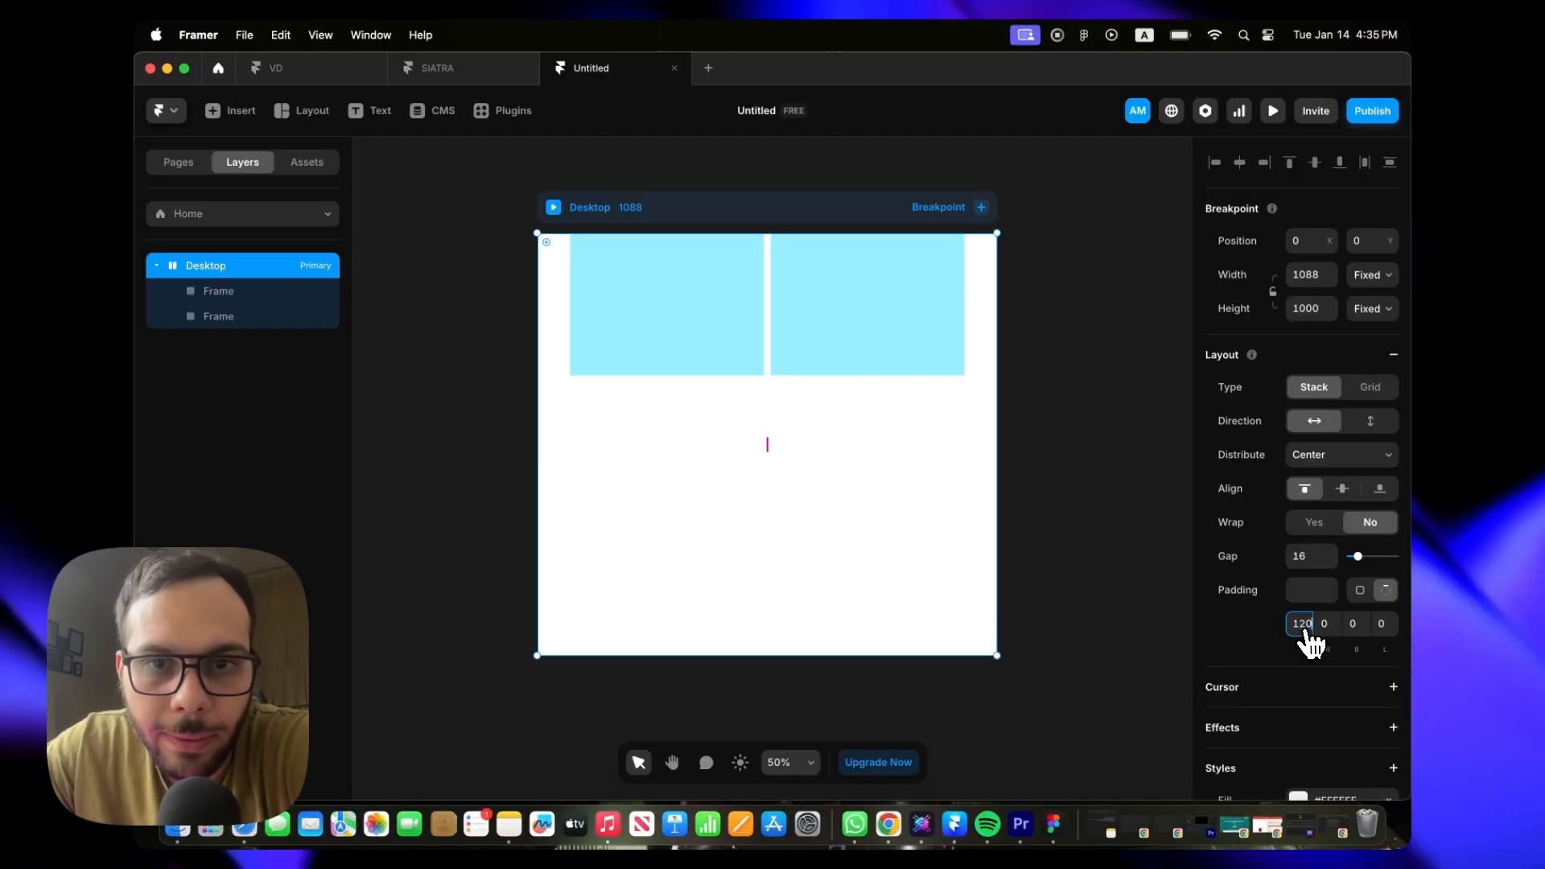
{"action": "key", "text": "Return"}
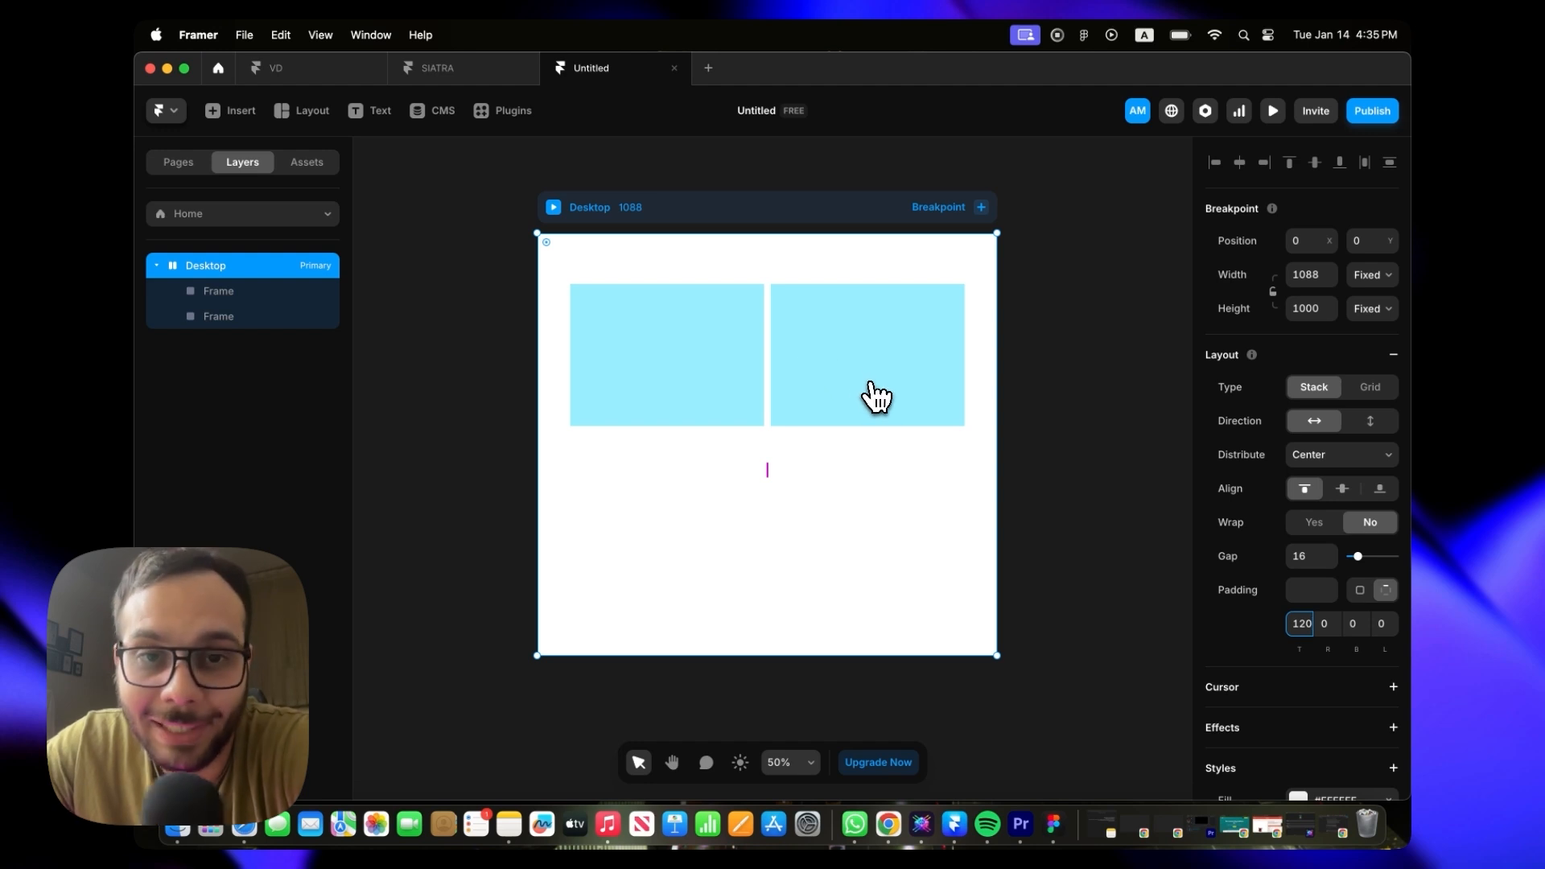
Step: In the VD project, inspect the nested Content and Title layers of the first Single Loading Card
{"action": "scroll", "coordinate": [953, 483], "scroll_direction": "down", "scroll_amount": 3}
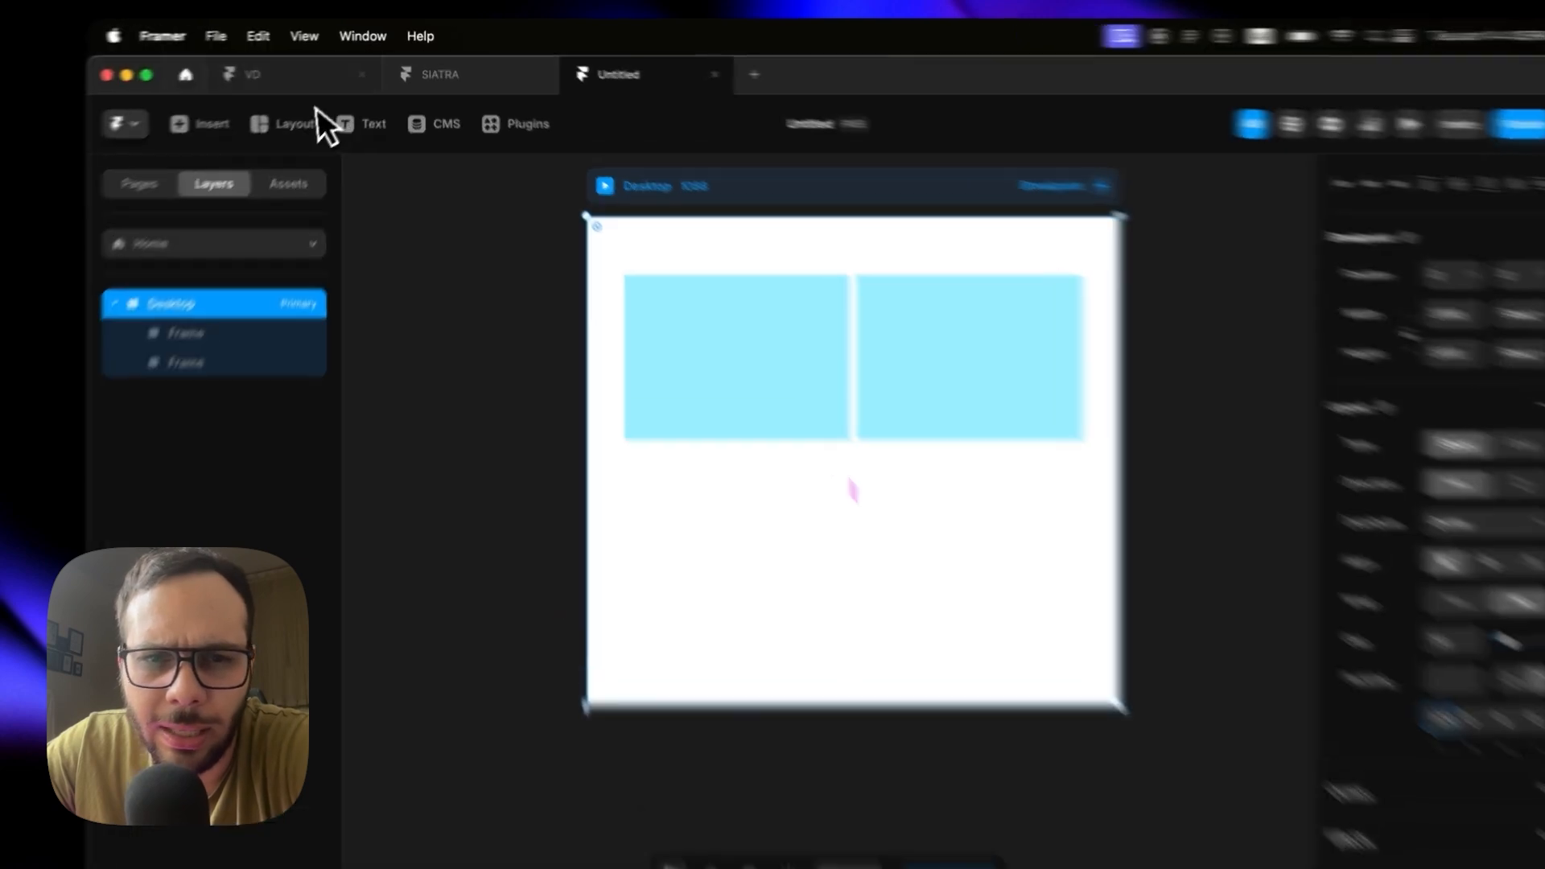
{"action": "left_click", "coordinate": [265, 68]}
{"action": "left_click", "coordinate": [369, 501]}
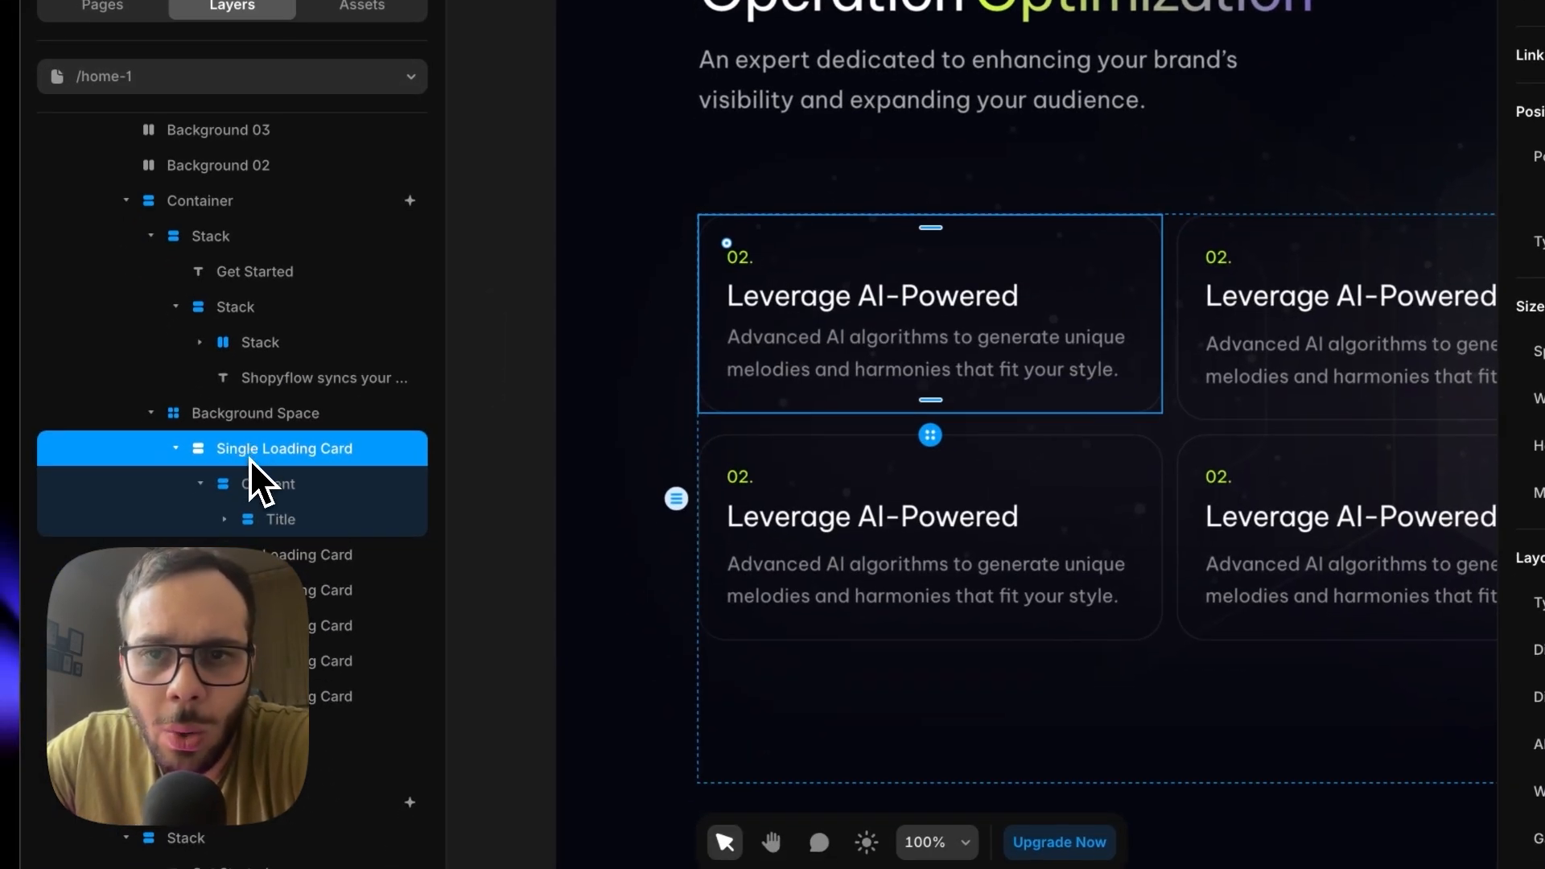
{"action": "left_click", "coordinate": [259, 484]}
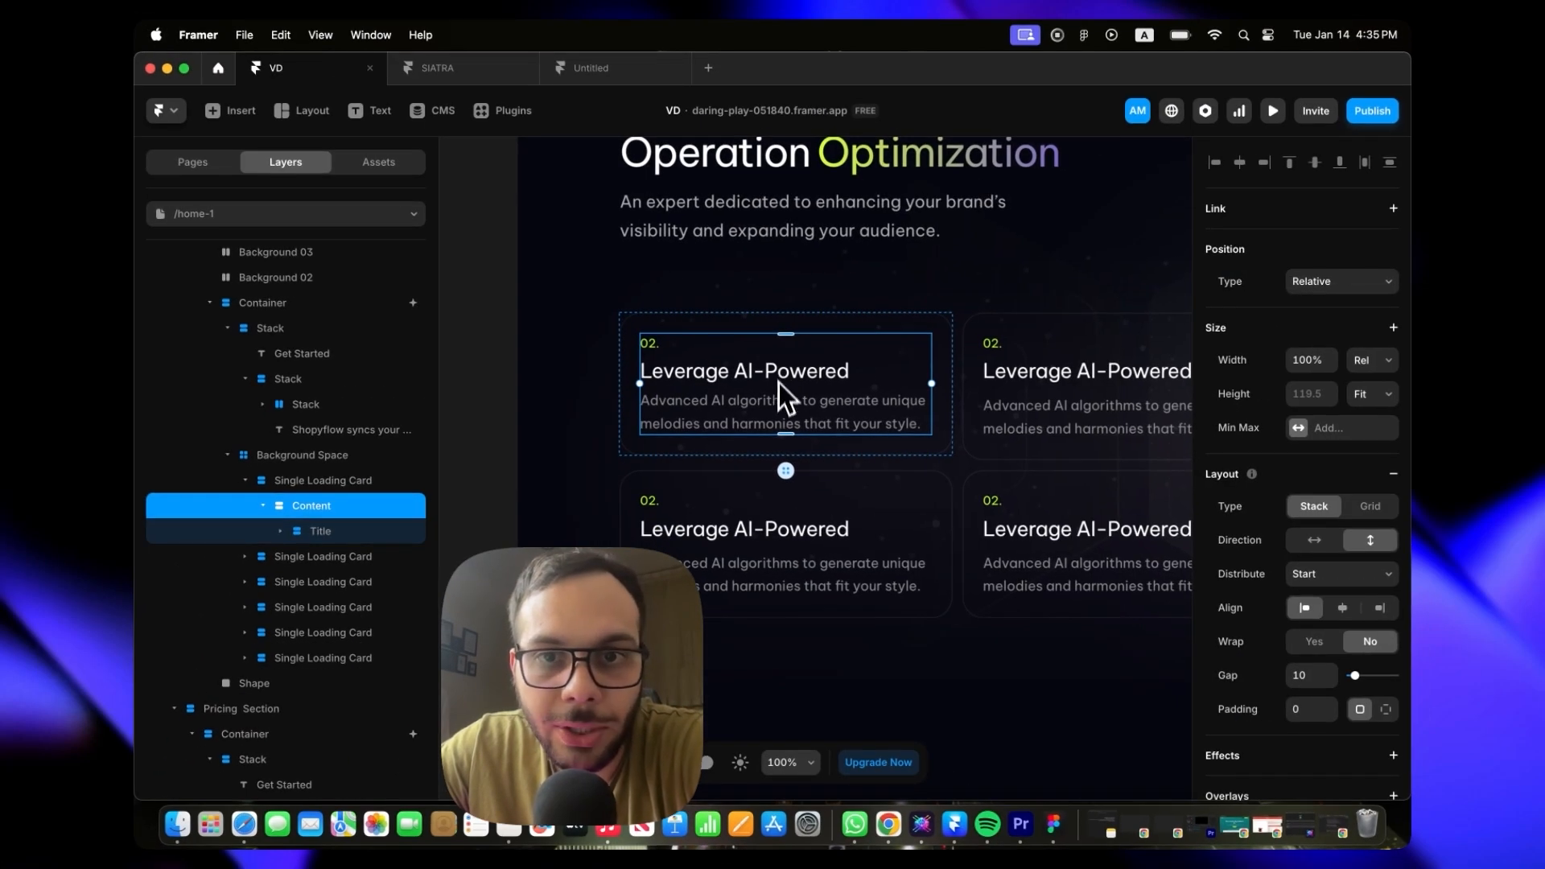
{"action": "left_click", "coordinate": [305, 532]}
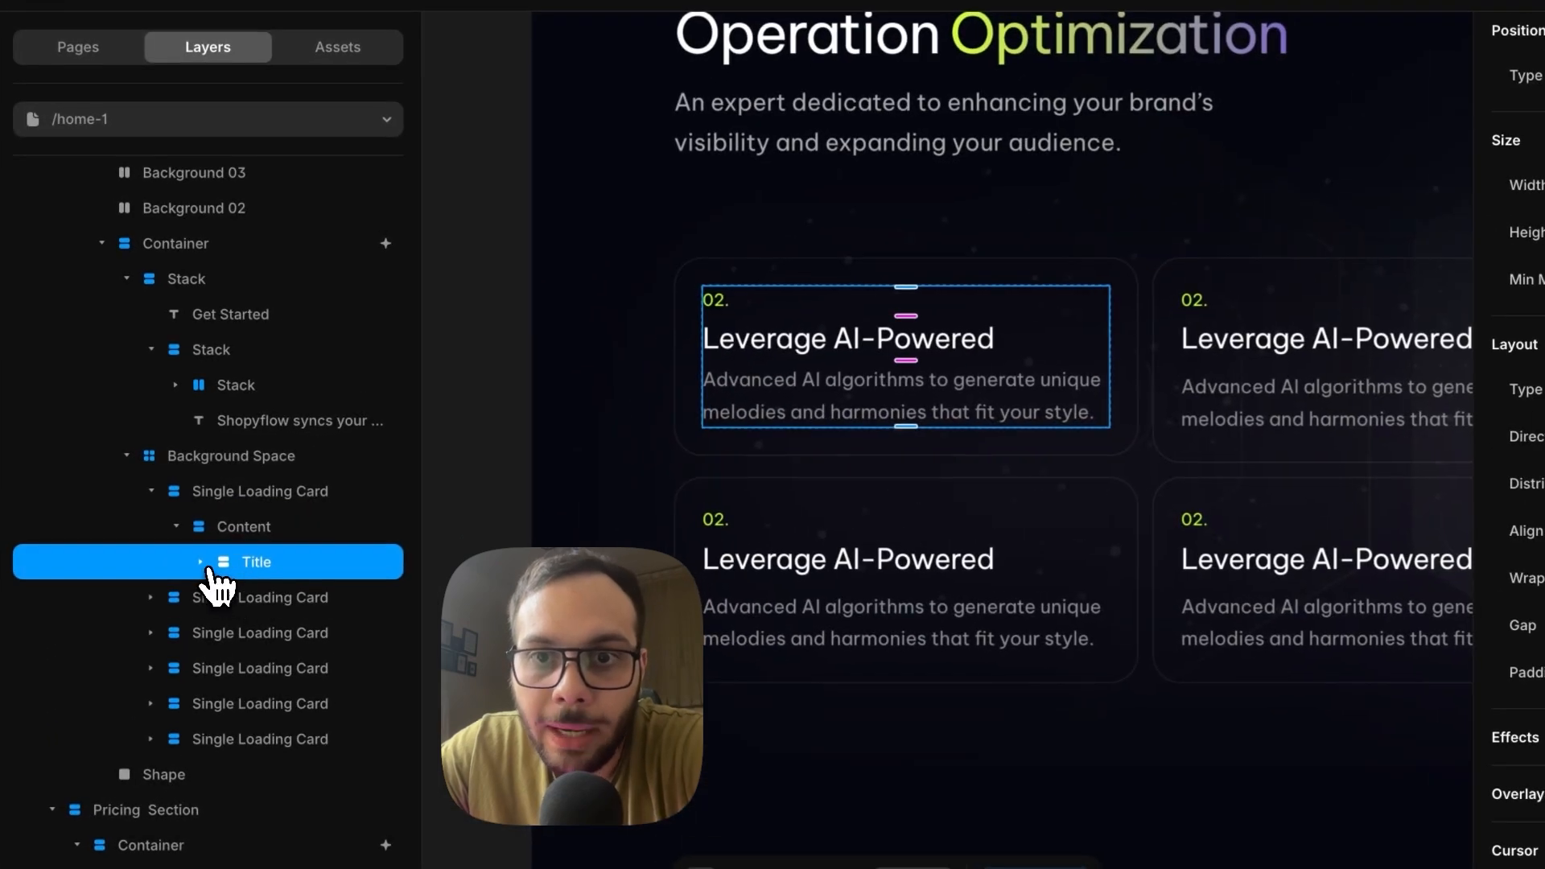
{"action": "left_click", "coordinate": [202, 563]}
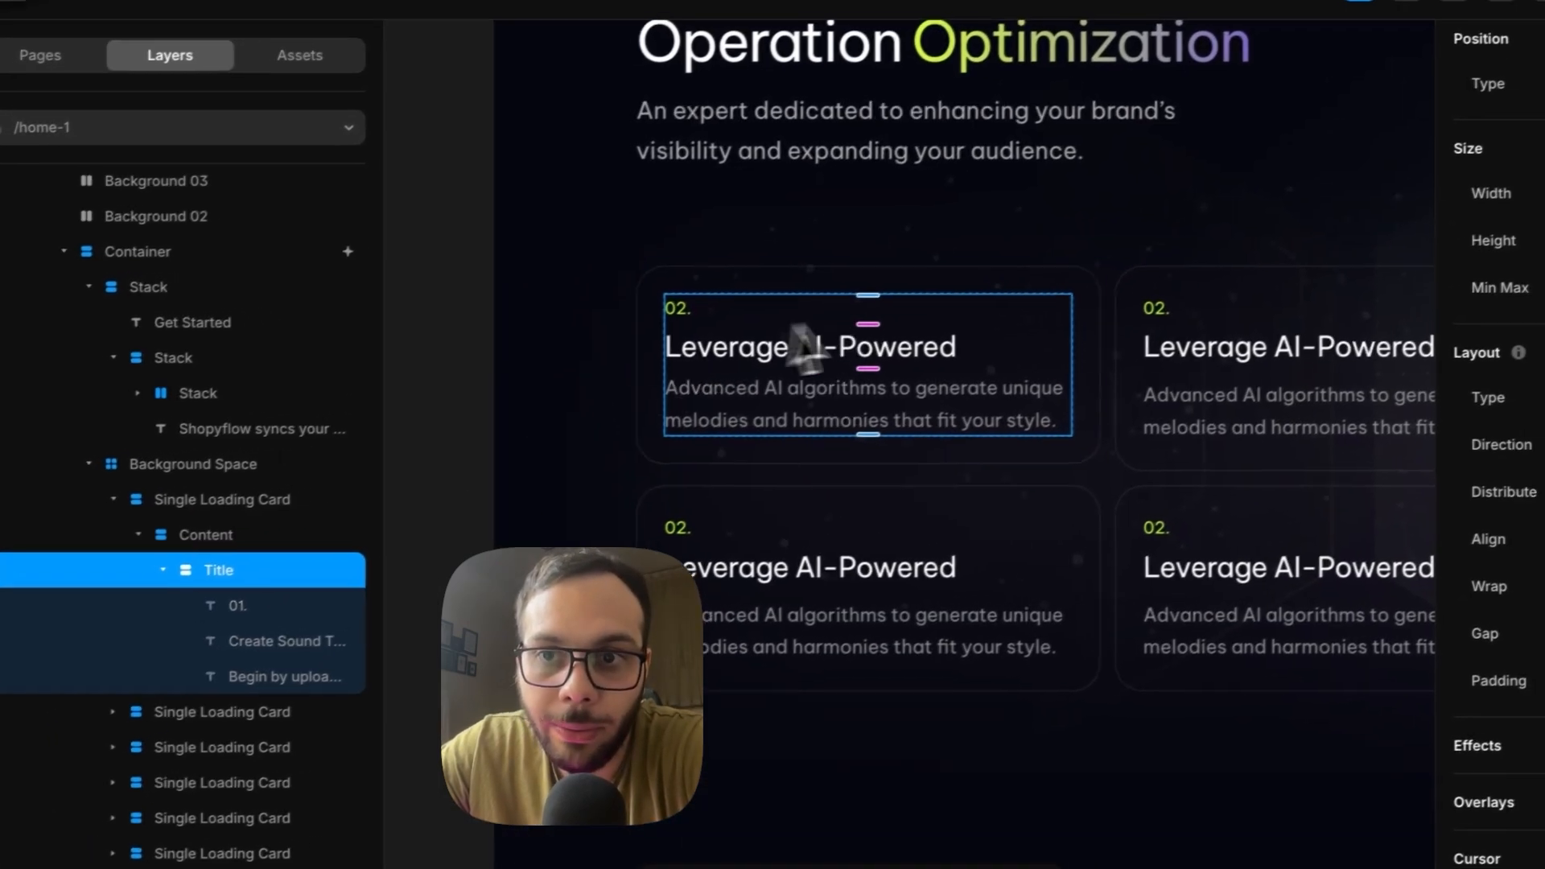
Step: Wrap the first card's number and heading texts together in a new stack
{"action": "left_click", "coordinate": [765, 358]}
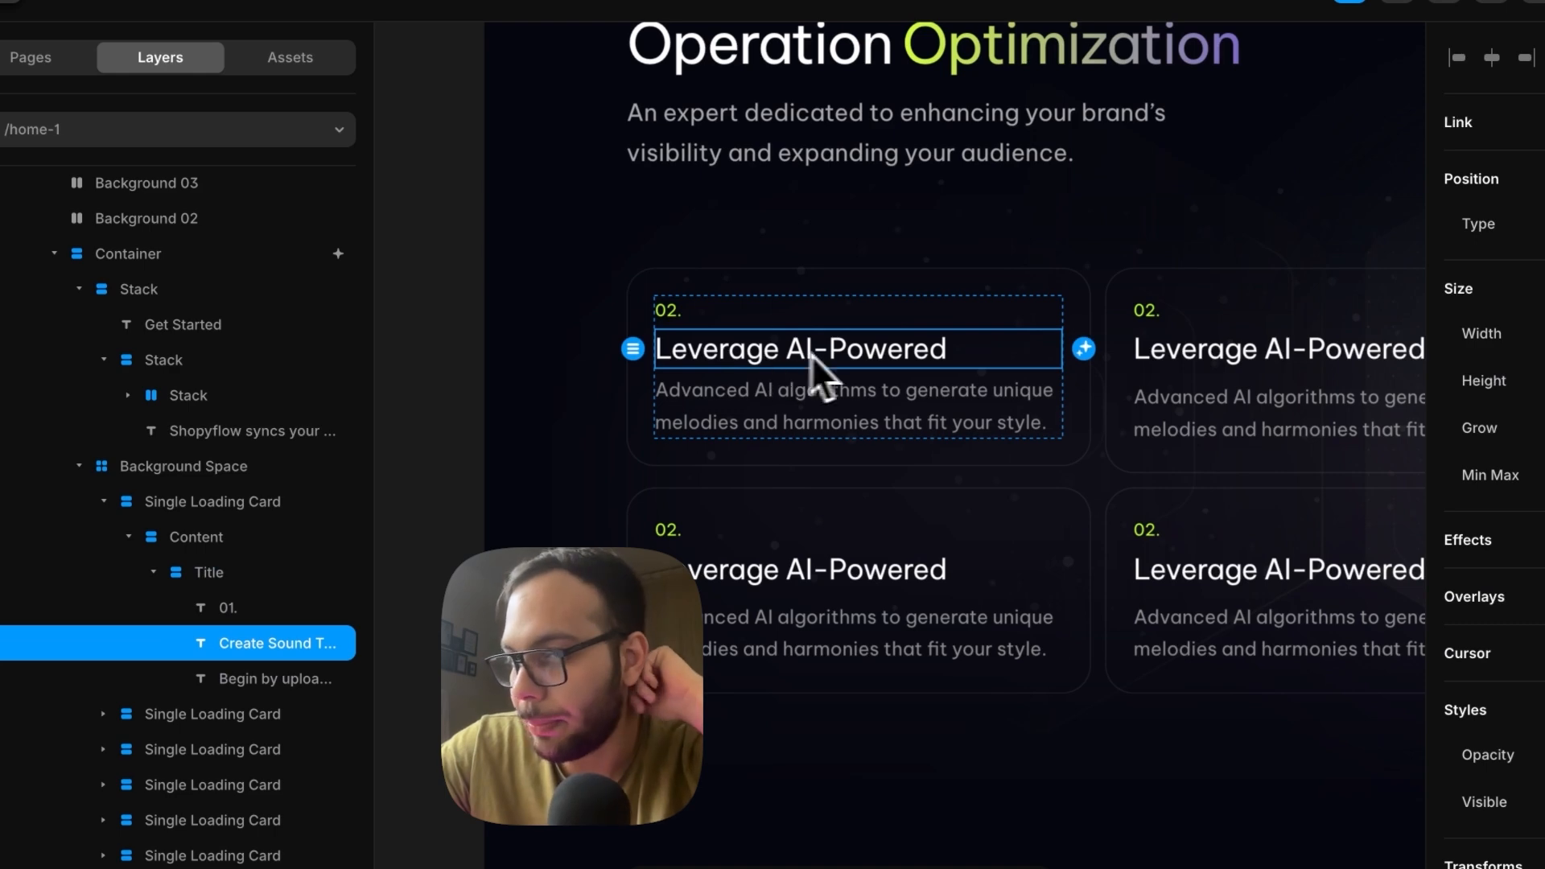
{"action": "left_click", "coordinate": [671, 319], "text": "shift"}
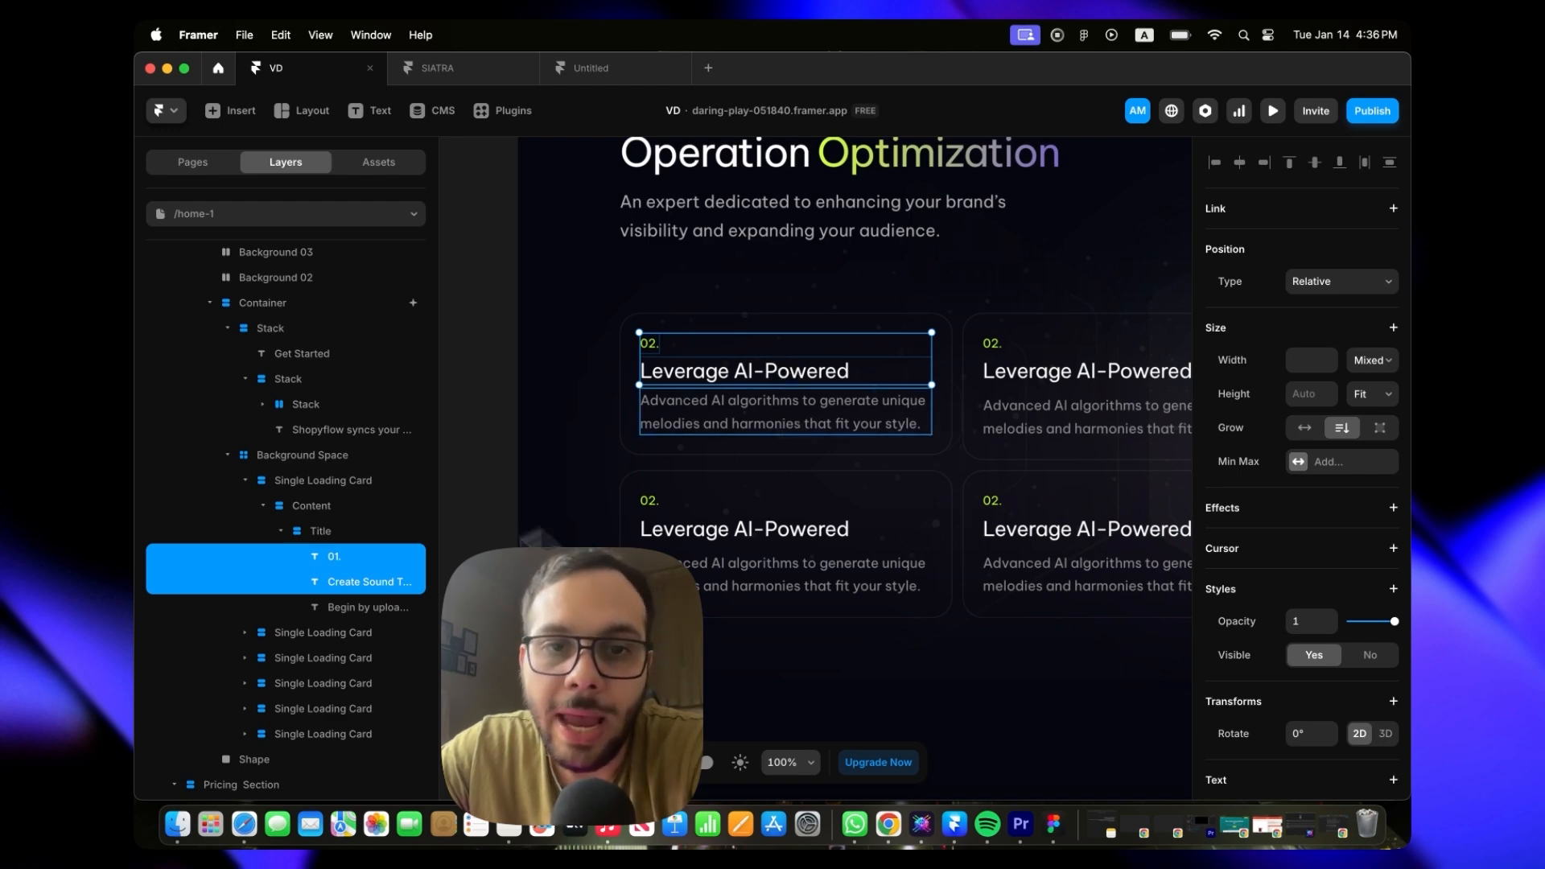
{"action": "right_click", "coordinate": [370, 579]}
{"action": "left_click", "coordinate": [403, 528]}
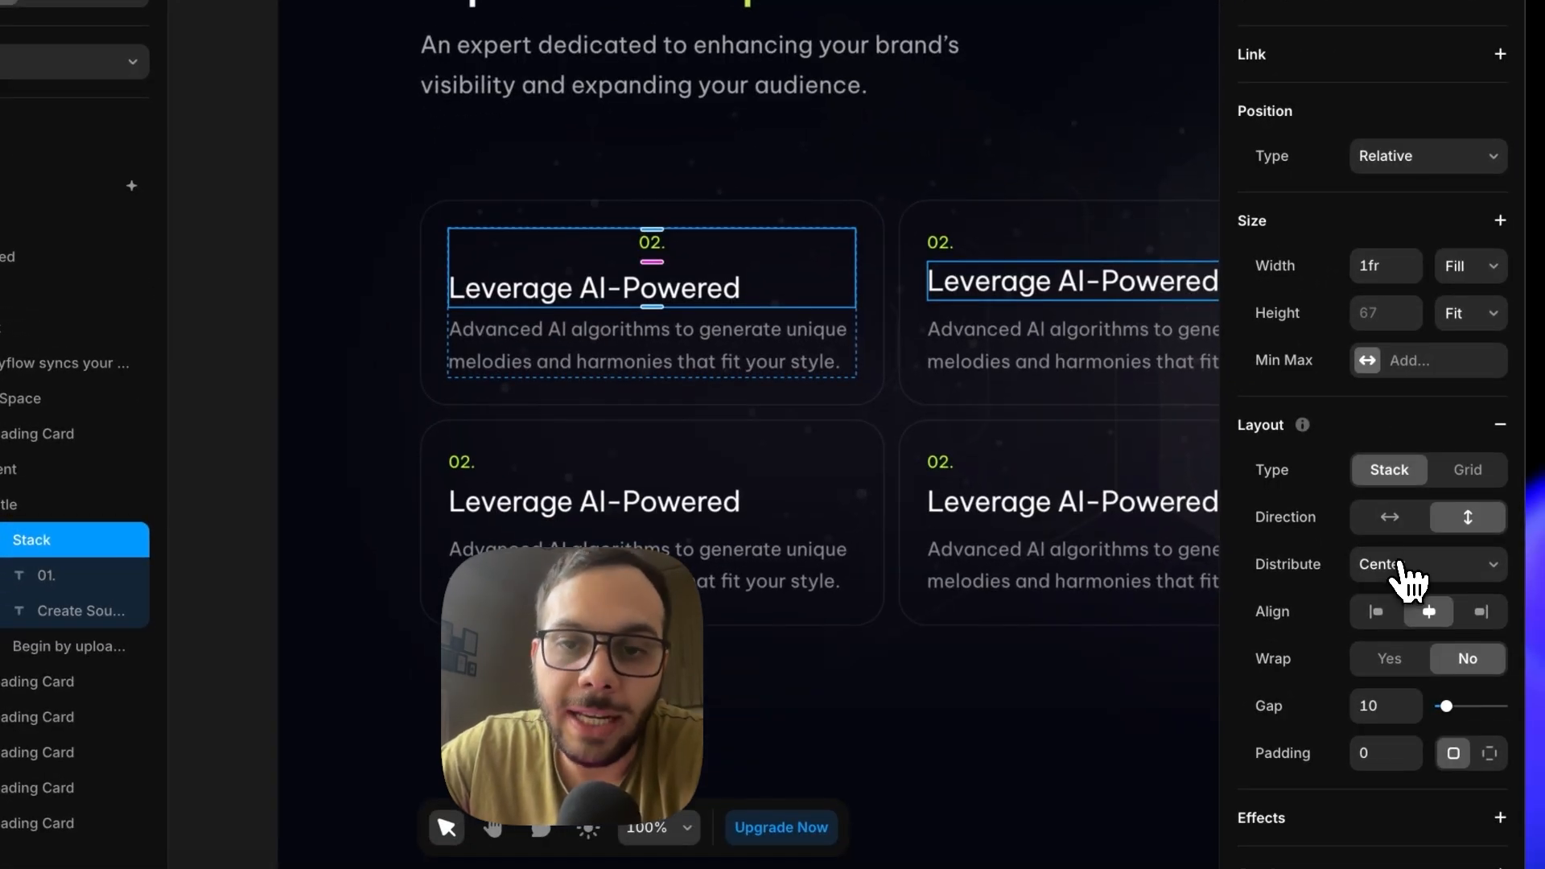
Step: Set the number-and-heading stack's distribution to Start with left alignment
{"action": "left_click", "coordinate": [1408, 567]}
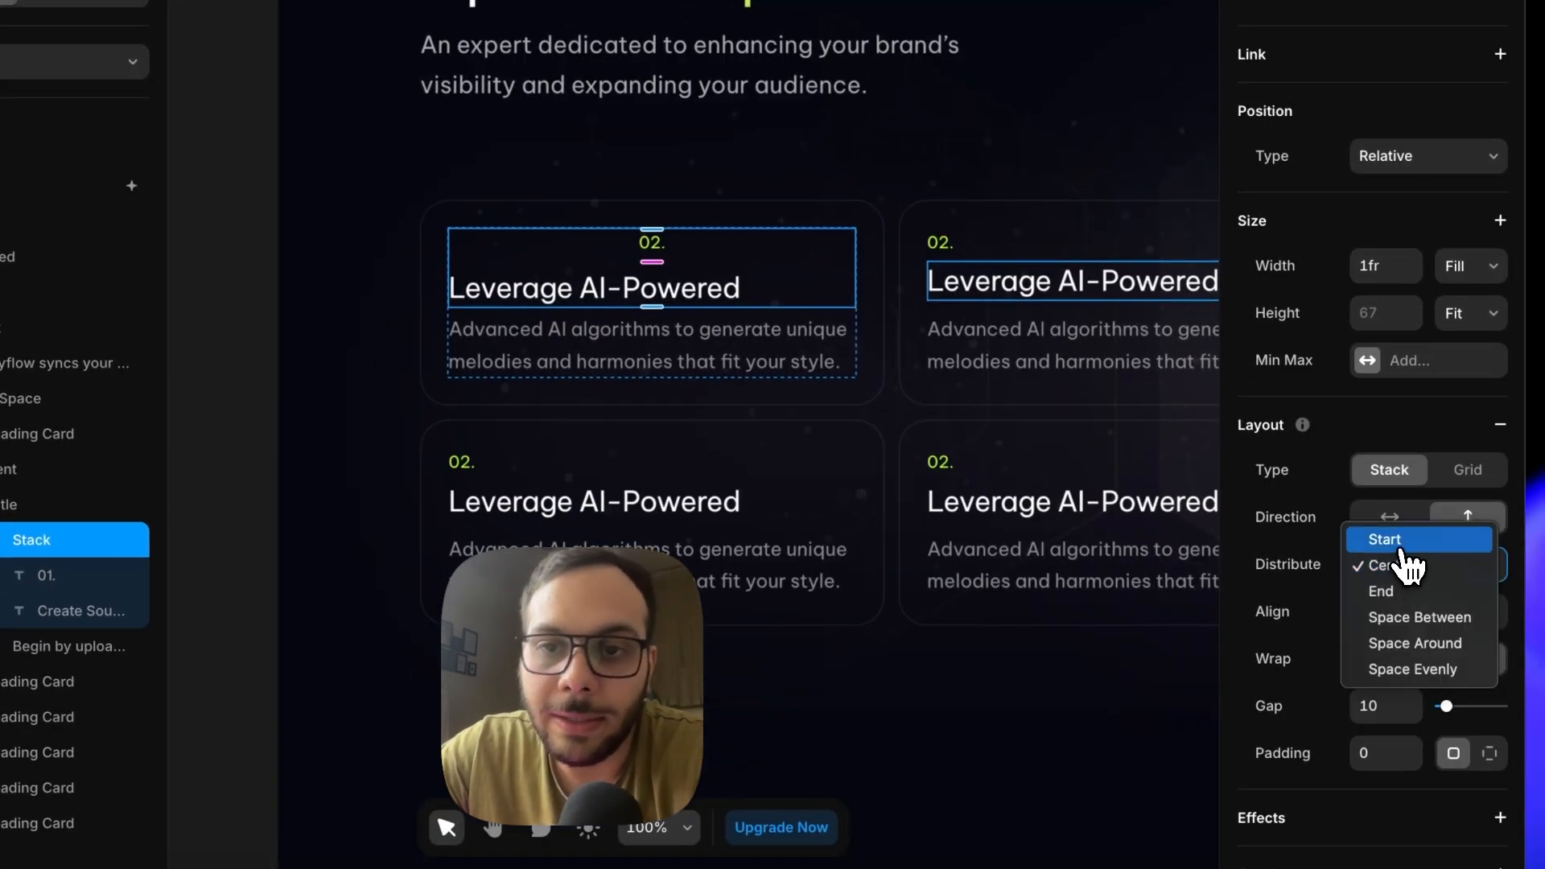
{"action": "left_click", "coordinate": [1405, 535]}
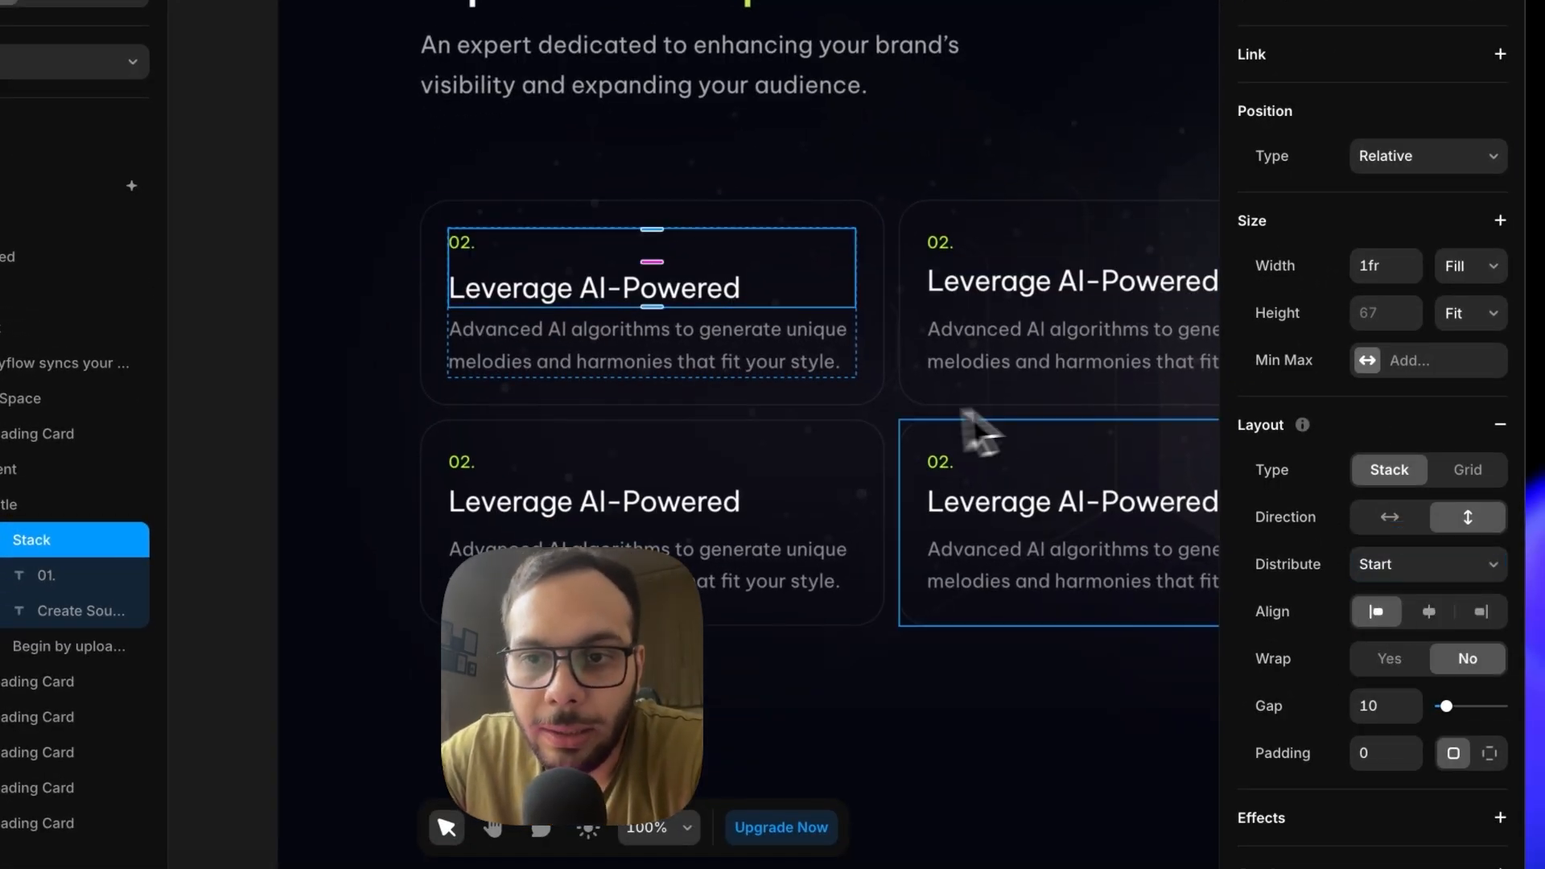
{"action": "left_click", "coordinate": [1421, 567]}
{"action": "left_click", "coordinate": [1419, 568]}
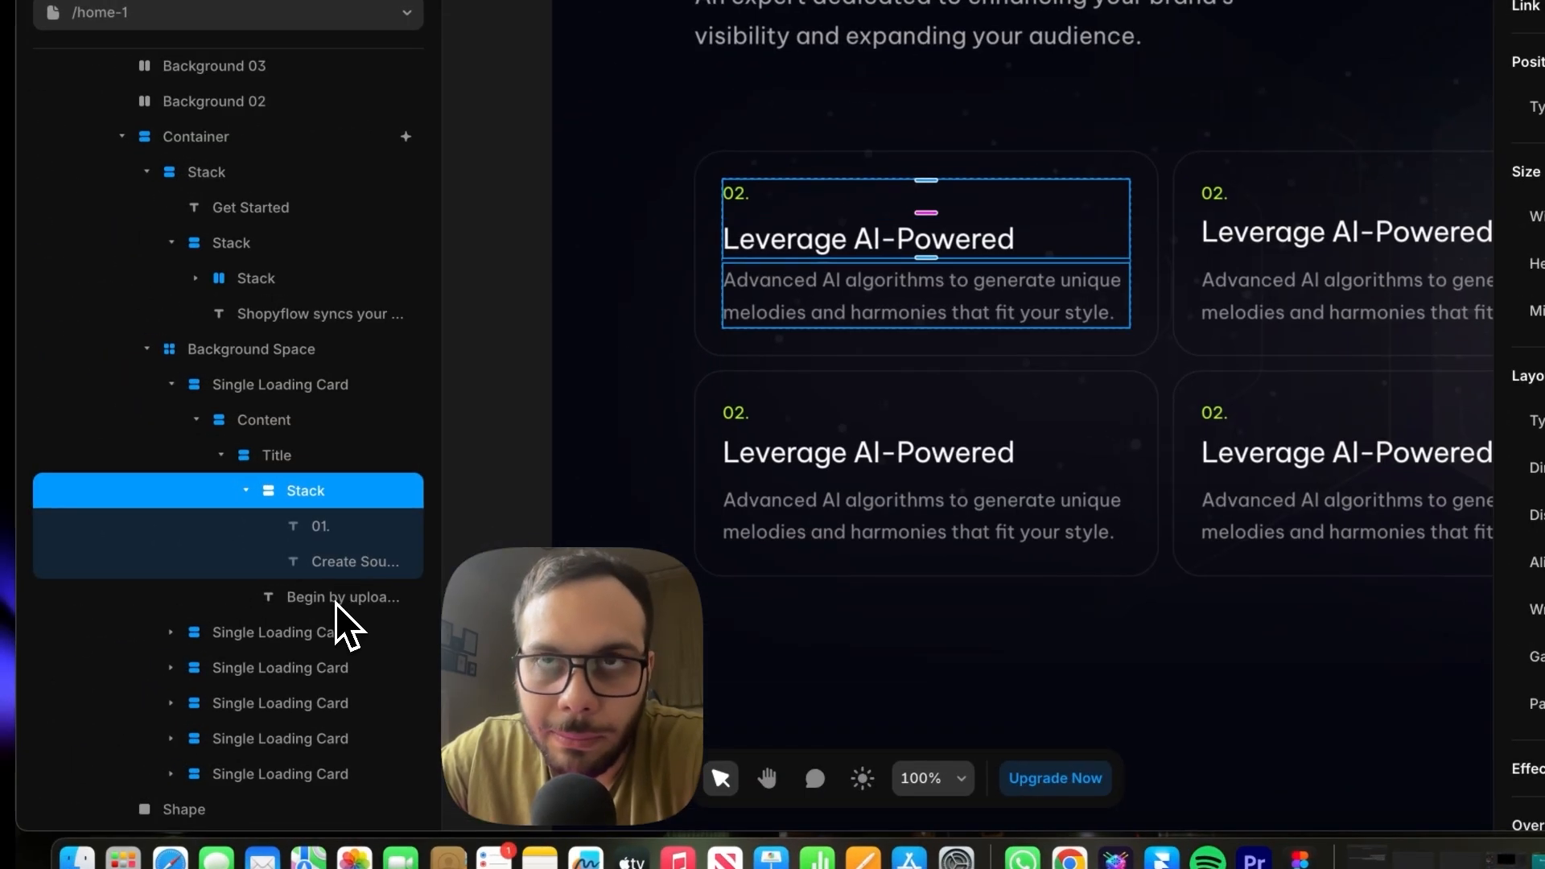
Step: Adjust the Title stack's gap between the number-and-heading stack and the description text
{"action": "left_click", "coordinate": [16, 429]}
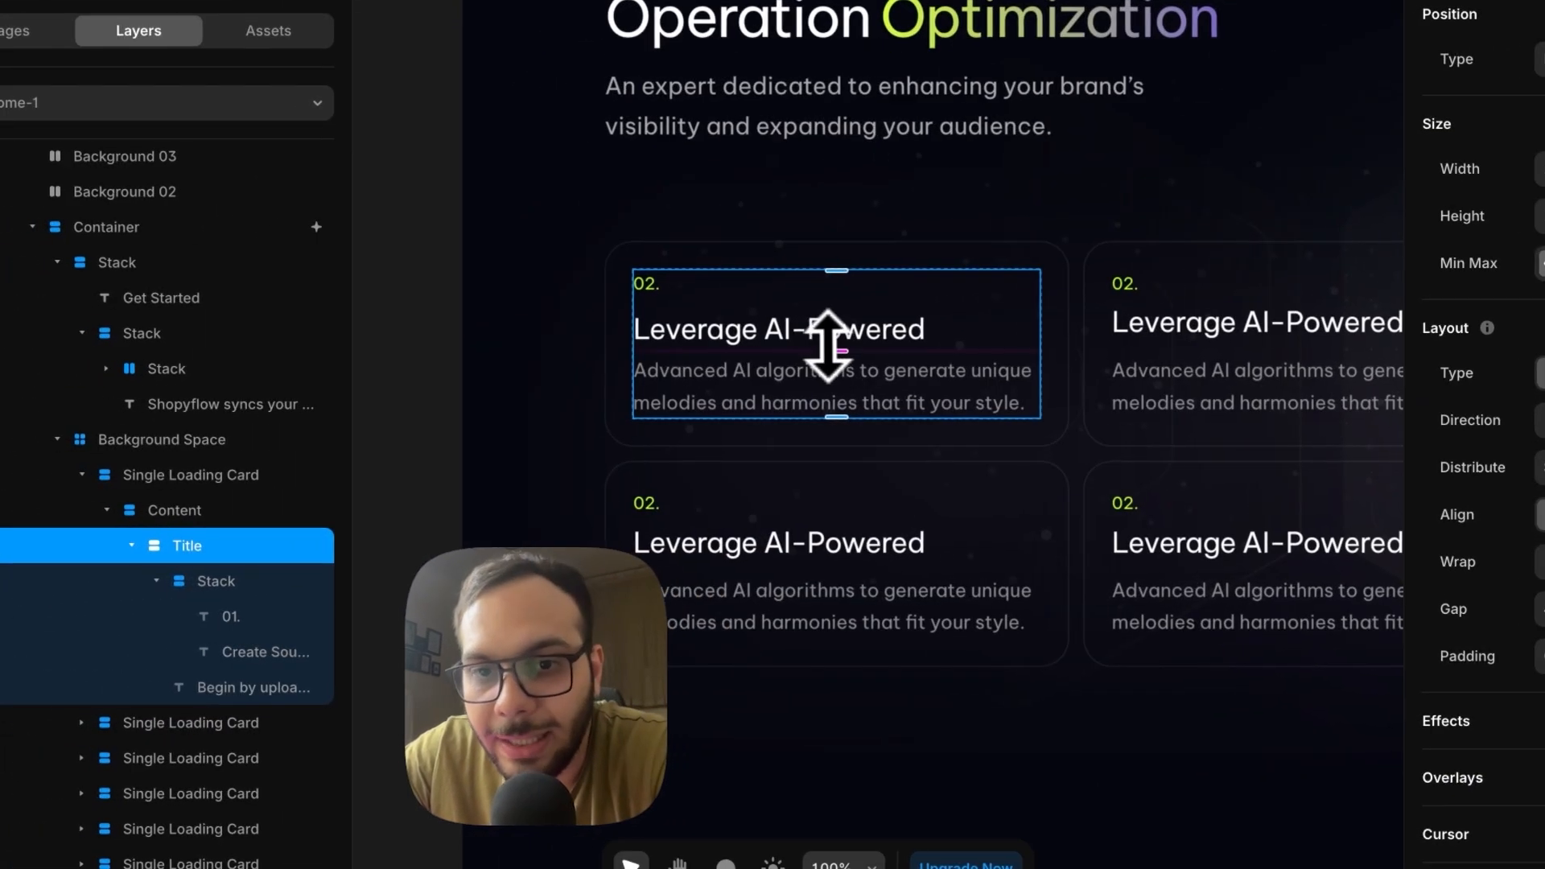
{"action": "left_click_drag", "start_coordinate": [829, 346], "coordinate": [697, 406]}
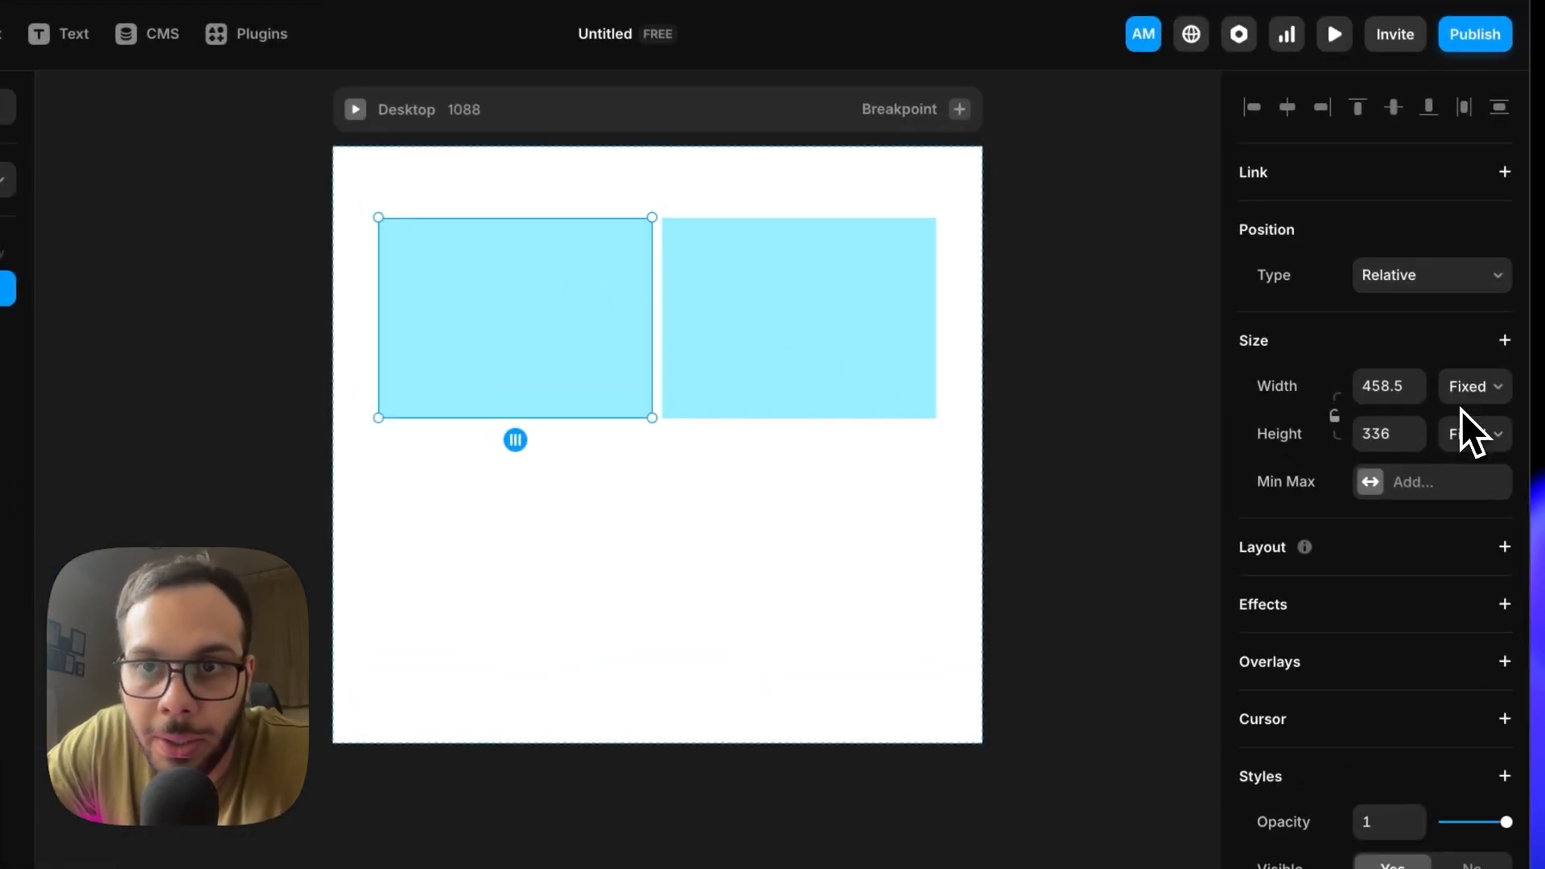
Step: In the Untitled project, narrow the first frame to a fixed width of 275, and switch its width to Fill
{"action": "left_click", "coordinate": [1379, 359]}
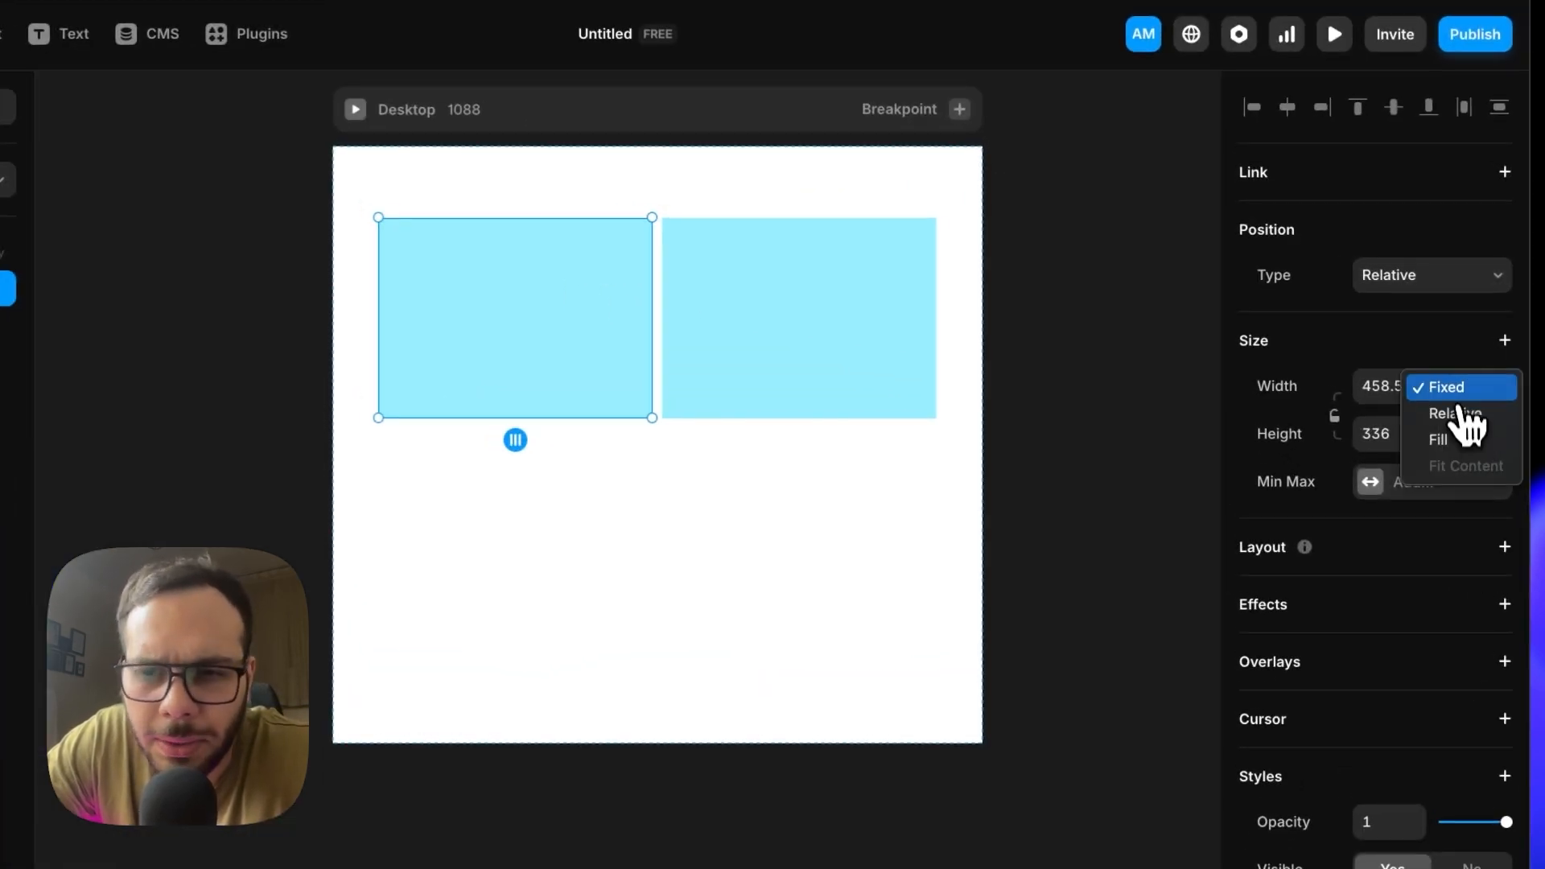
{"action": "left_click", "coordinate": [1459, 392]}
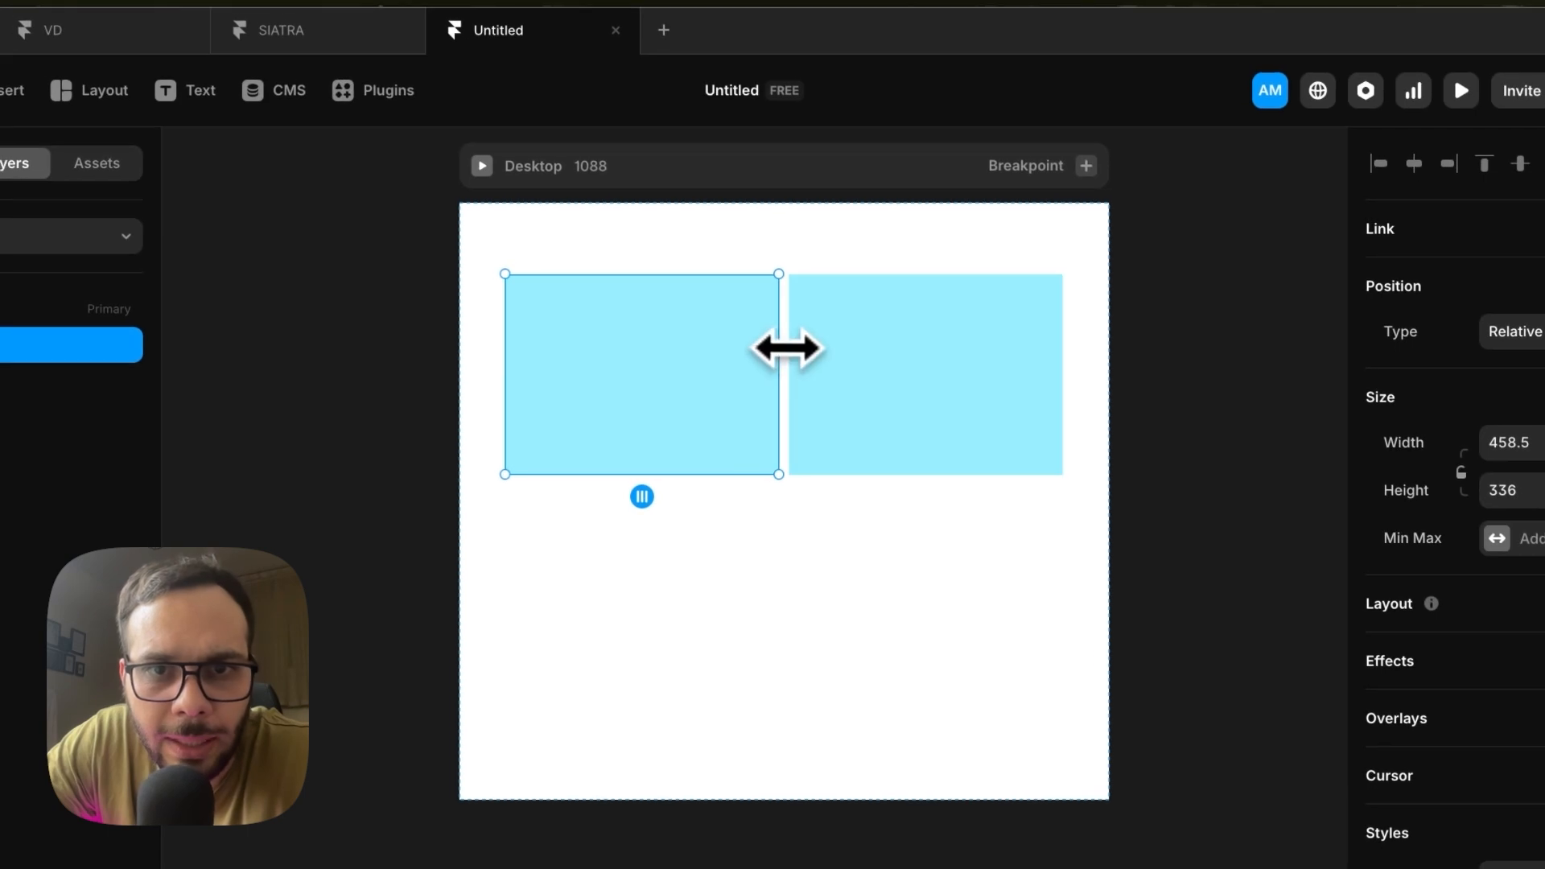
{"action": "left_click_drag", "start_coordinate": [778, 349], "coordinate": [669, 355]}
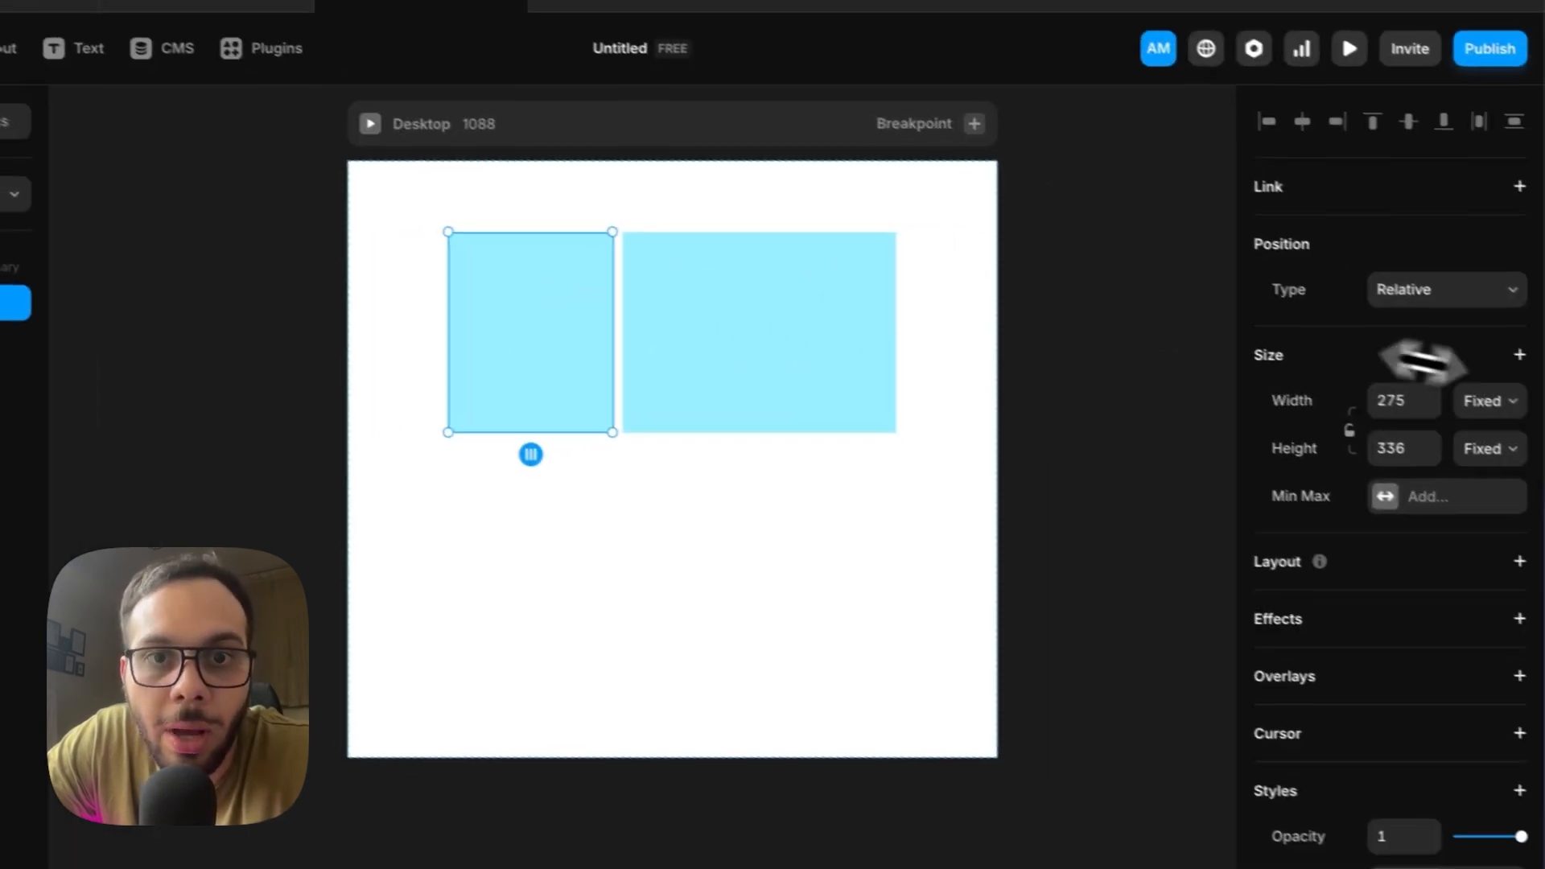
{"action": "left_click", "coordinate": [1497, 403]}
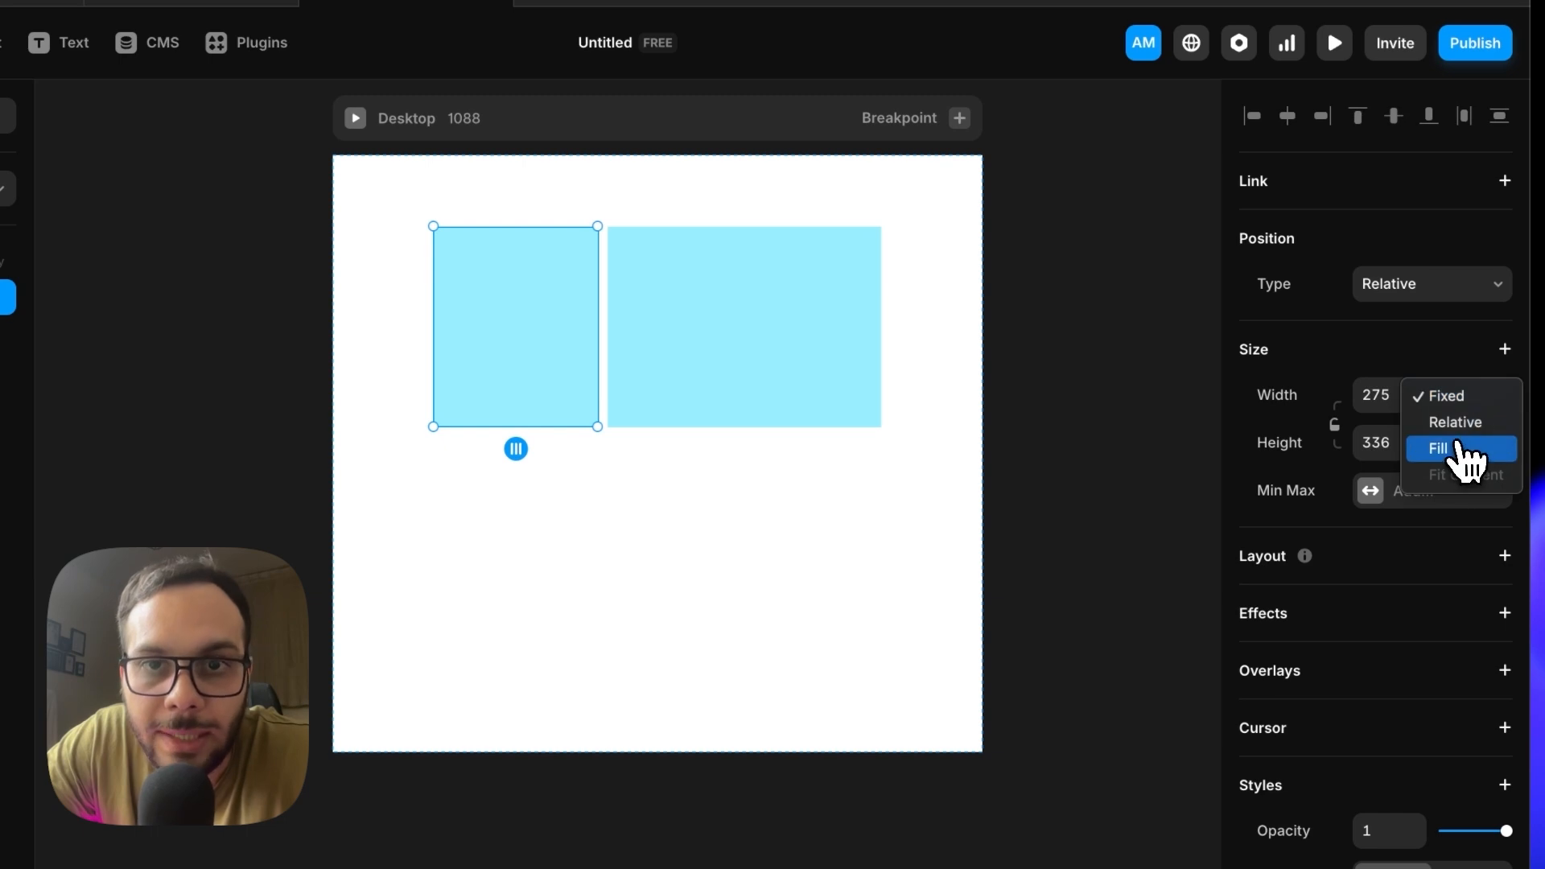
{"action": "left_click", "coordinate": [1459, 449]}
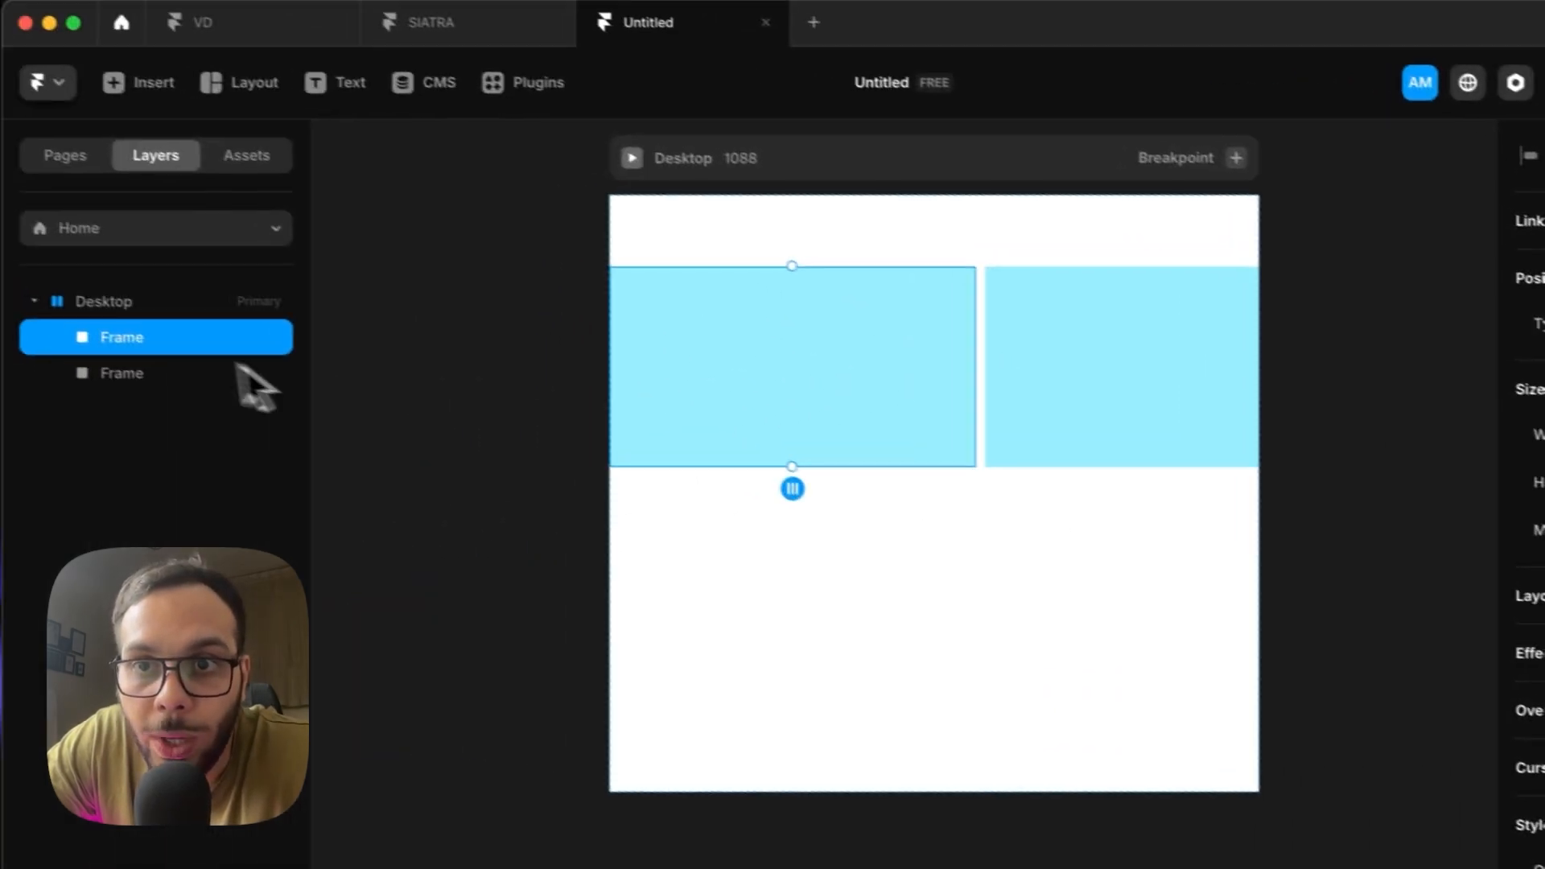
Step: Inspect both frames and the Desktop stack's gap setting
{"action": "left_click", "coordinate": [37, 274]}
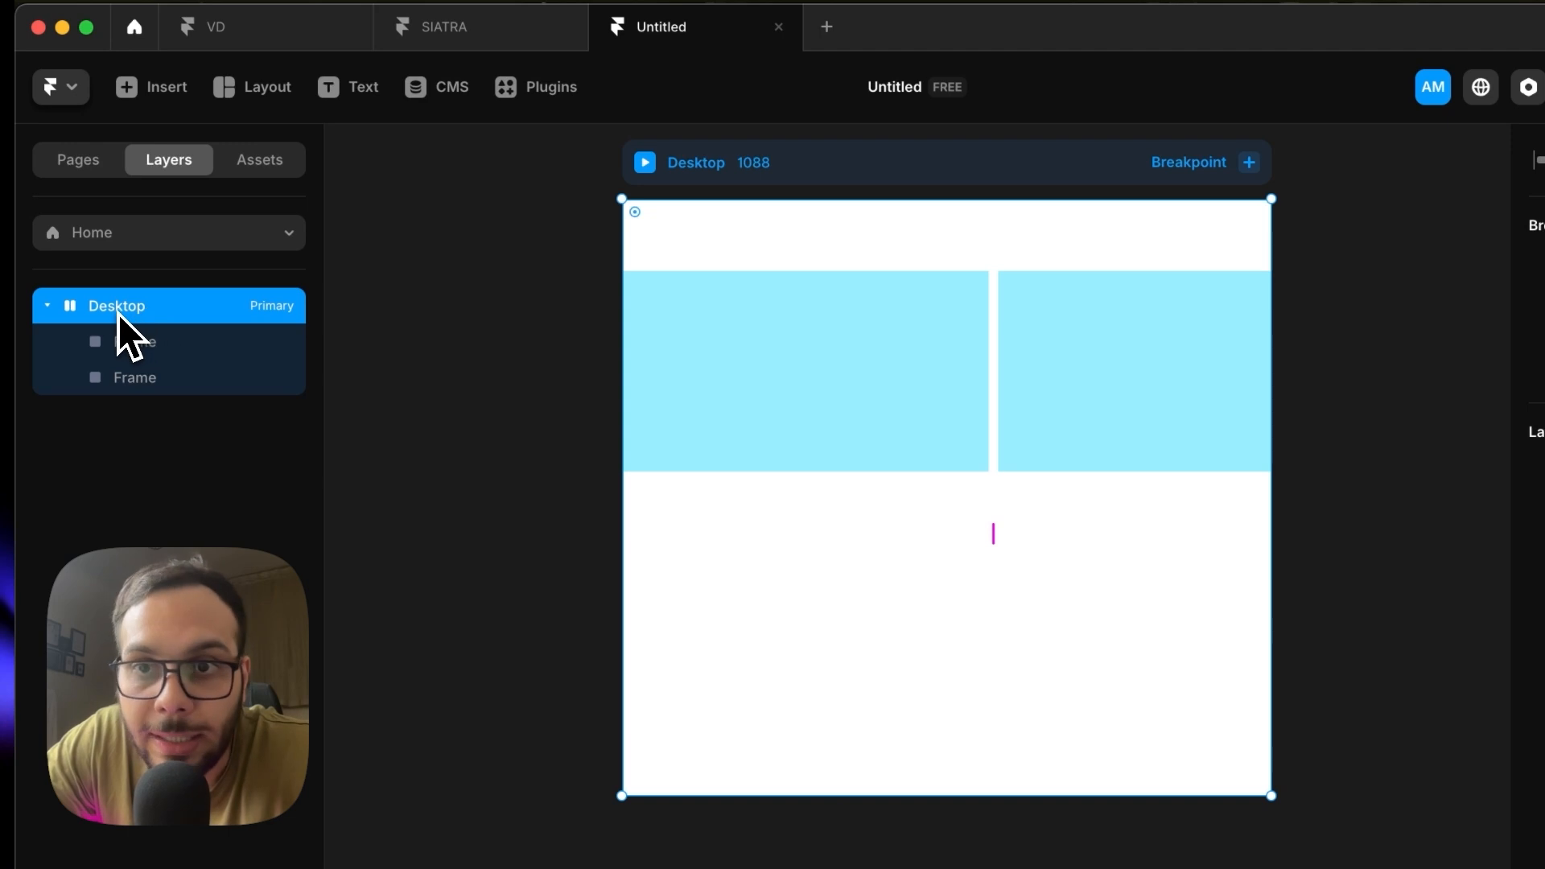
{"action": "left_click", "coordinate": [139, 351]}
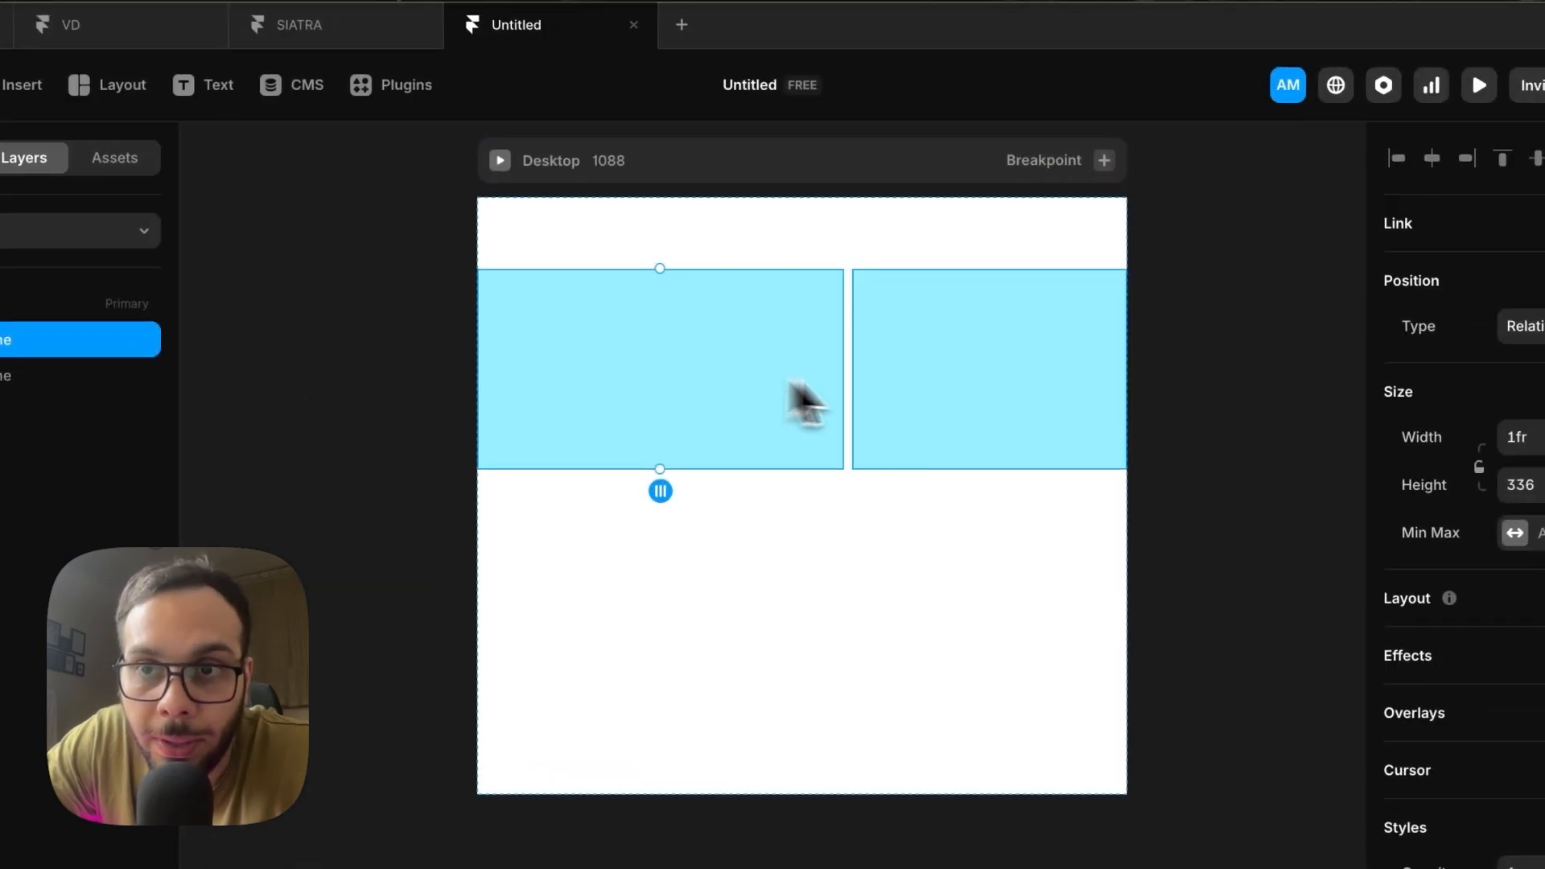
{"action": "left_click", "coordinate": [1160, 380]}
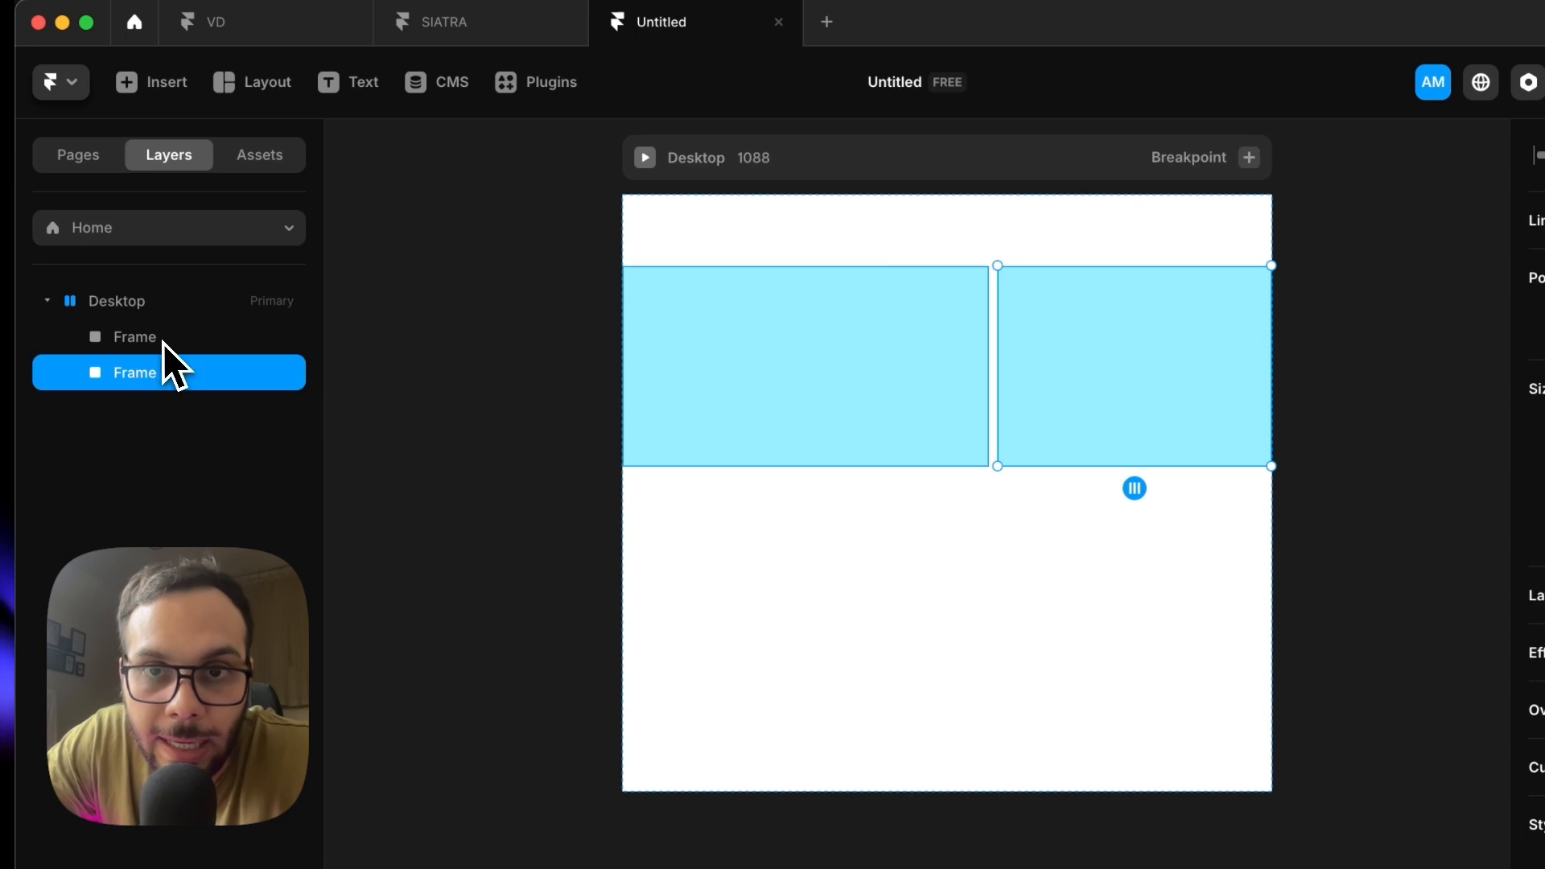
{"action": "left_click", "coordinate": [142, 310]}
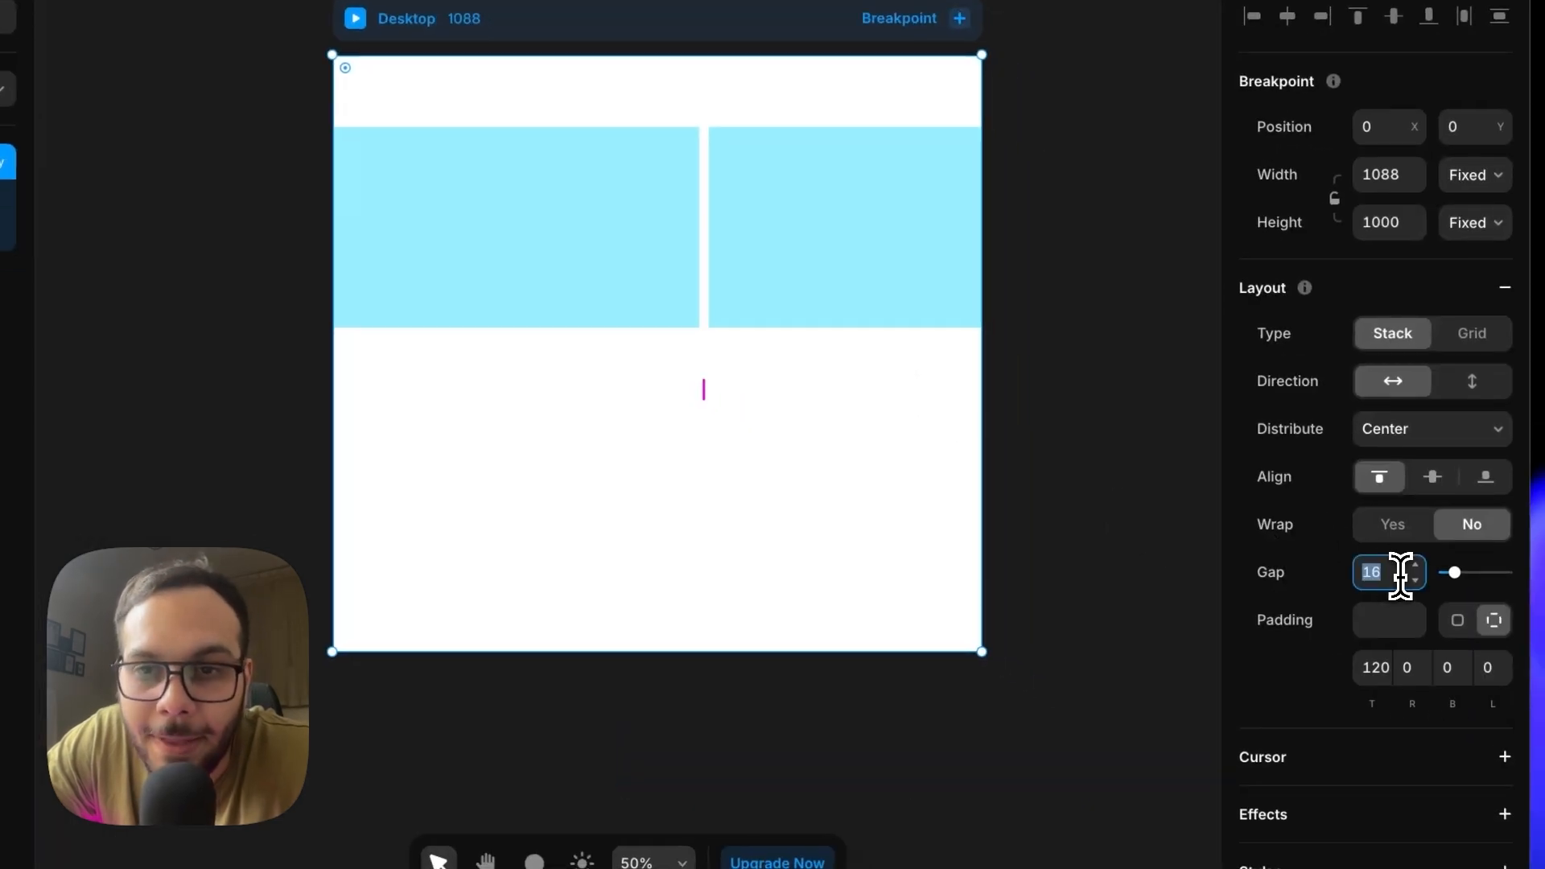
{"action": "key", "text": "Return"}
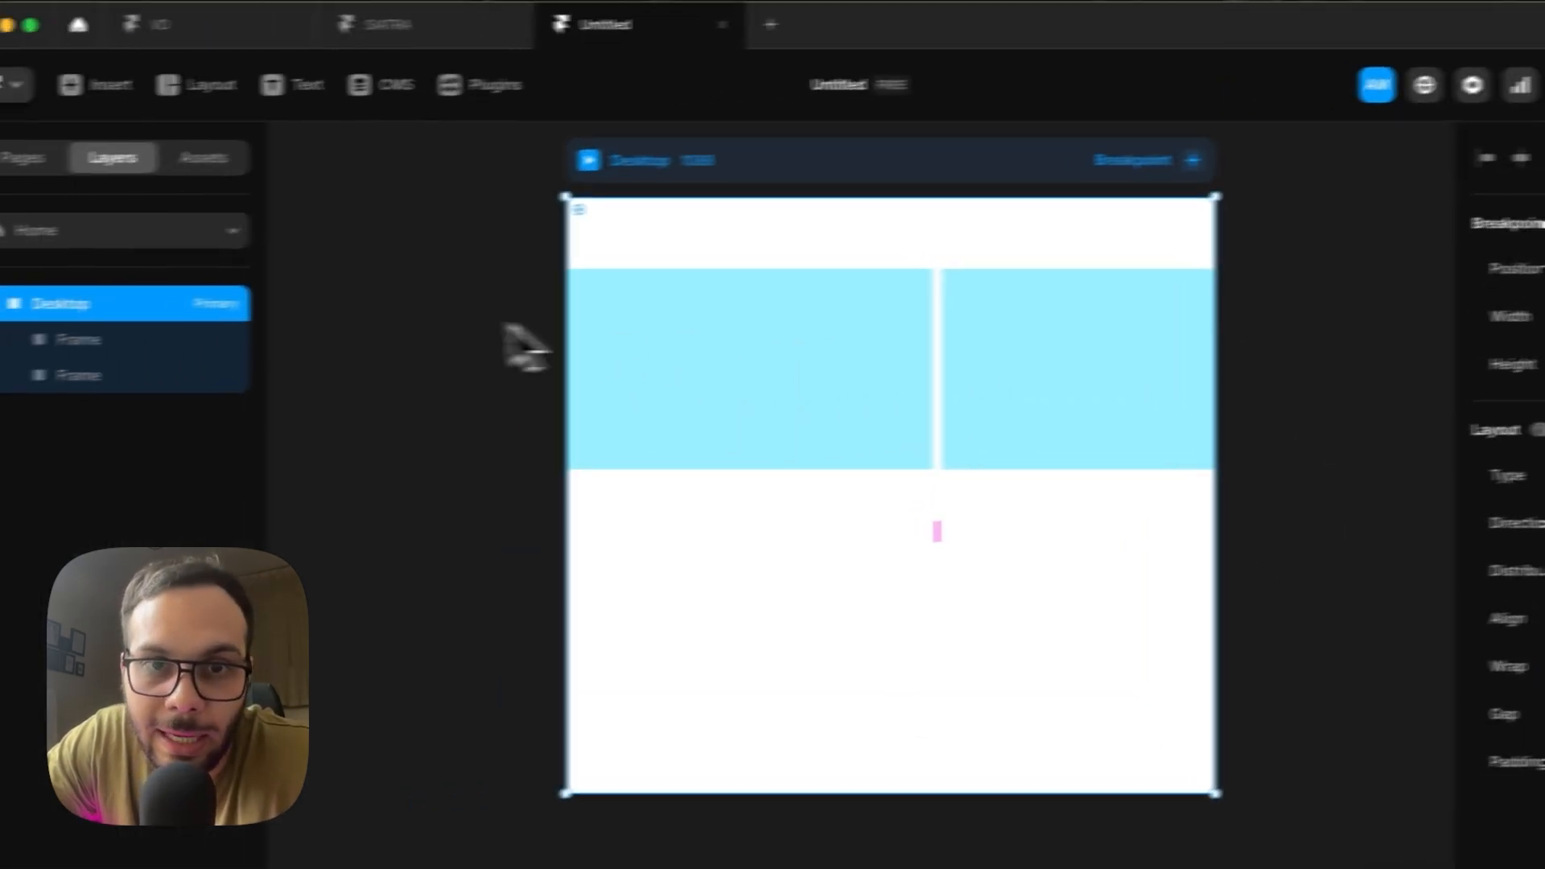
Step: Set the second frame's width to Fill
{"action": "left_click", "coordinate": [18, 366]}
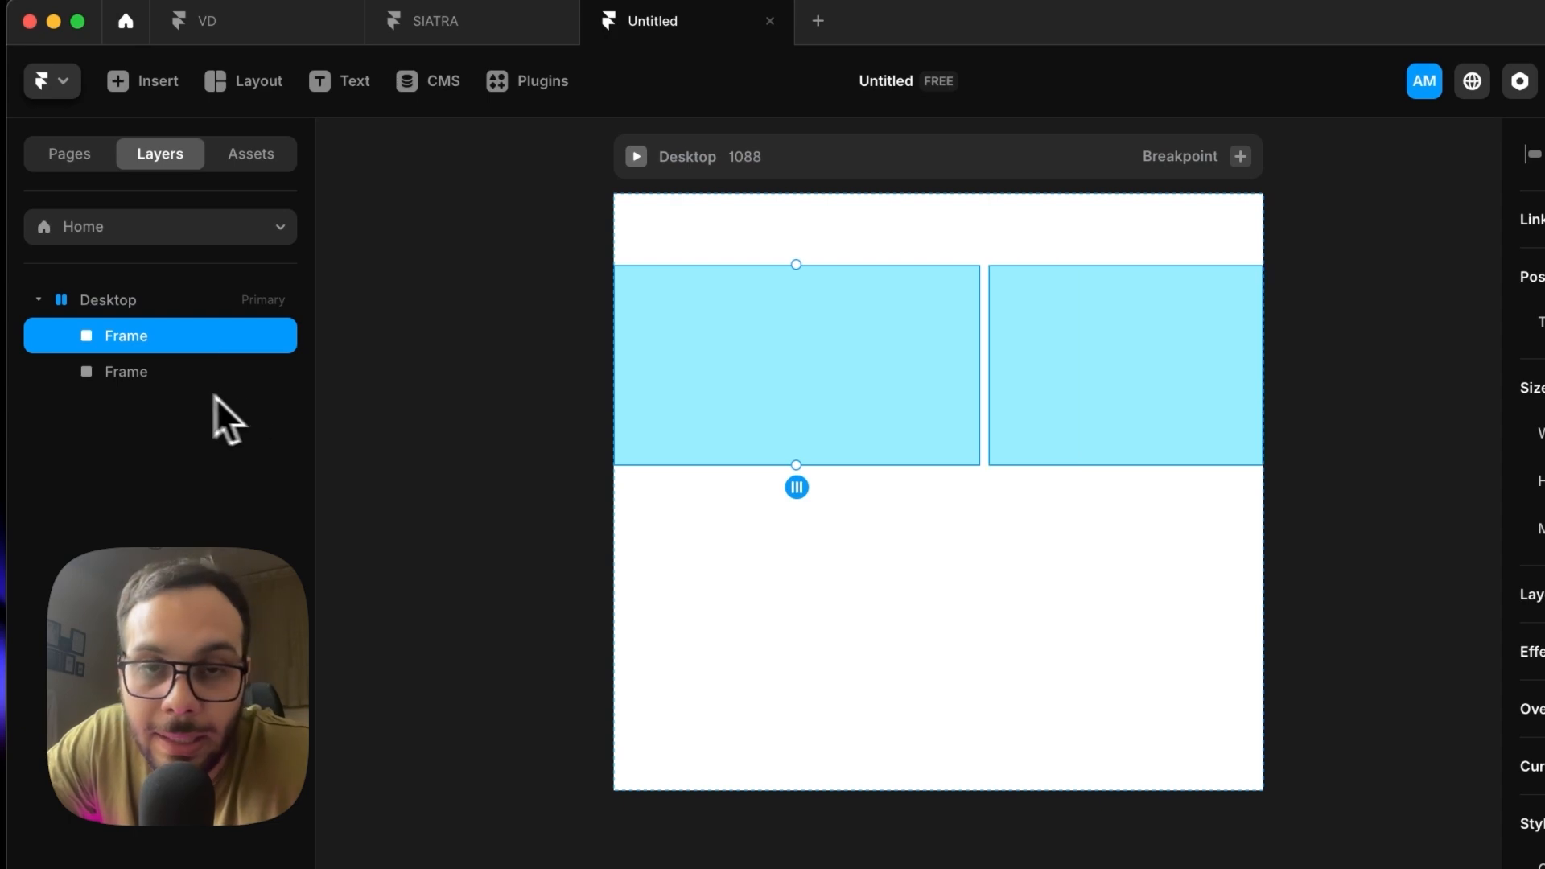
{"action": "left_click", "coordinate": [20, 387]}
{"action": "left_click", "coordinate": [1517, 379]}
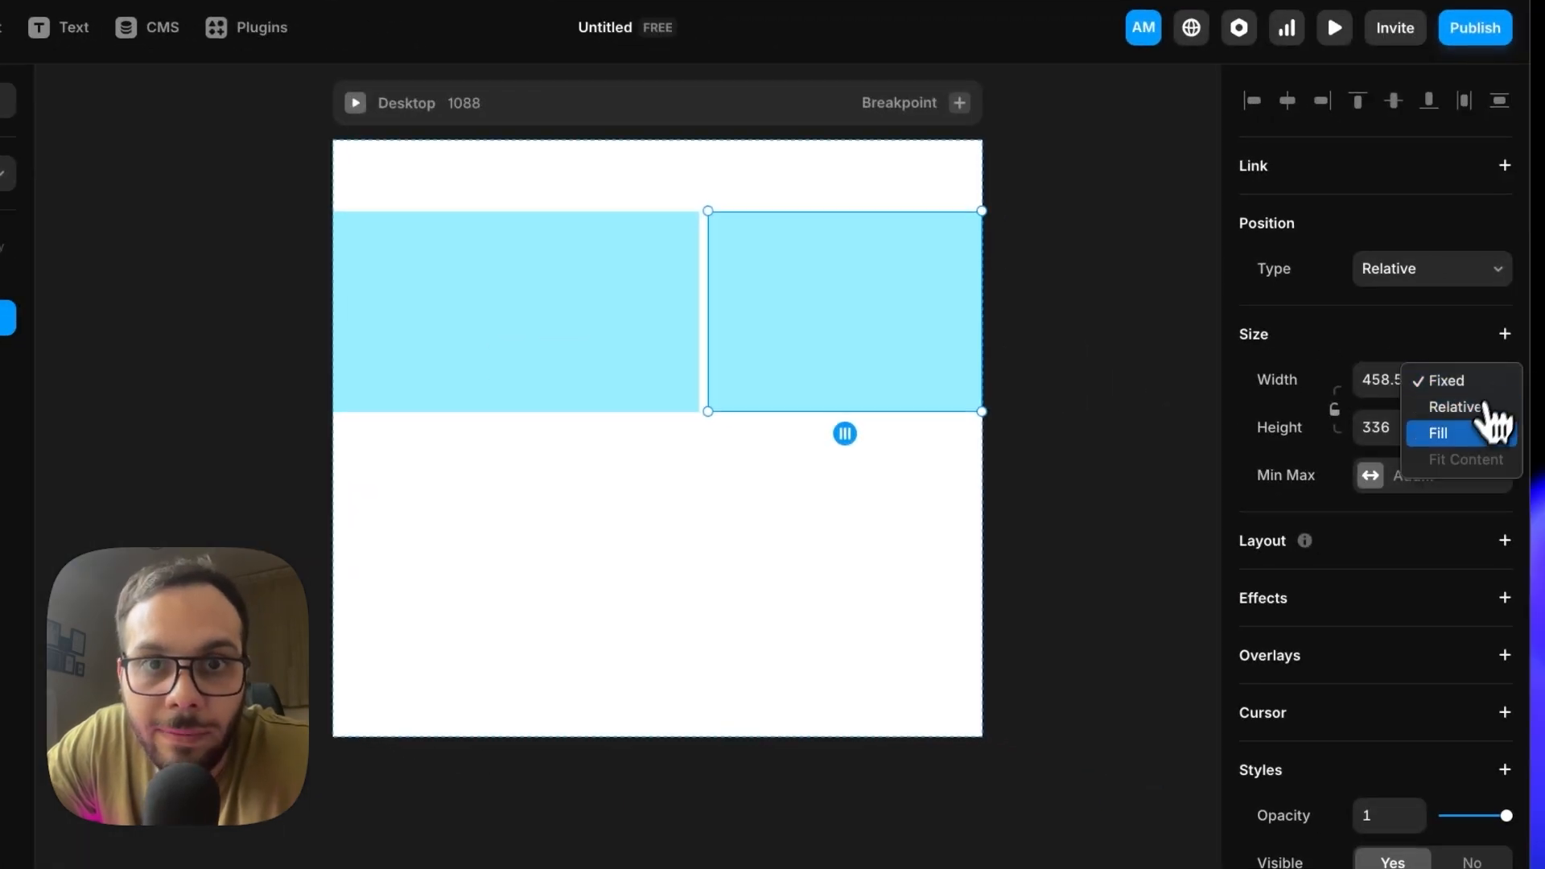
{"action": "left_click", "coordinate": [1448, 429]}
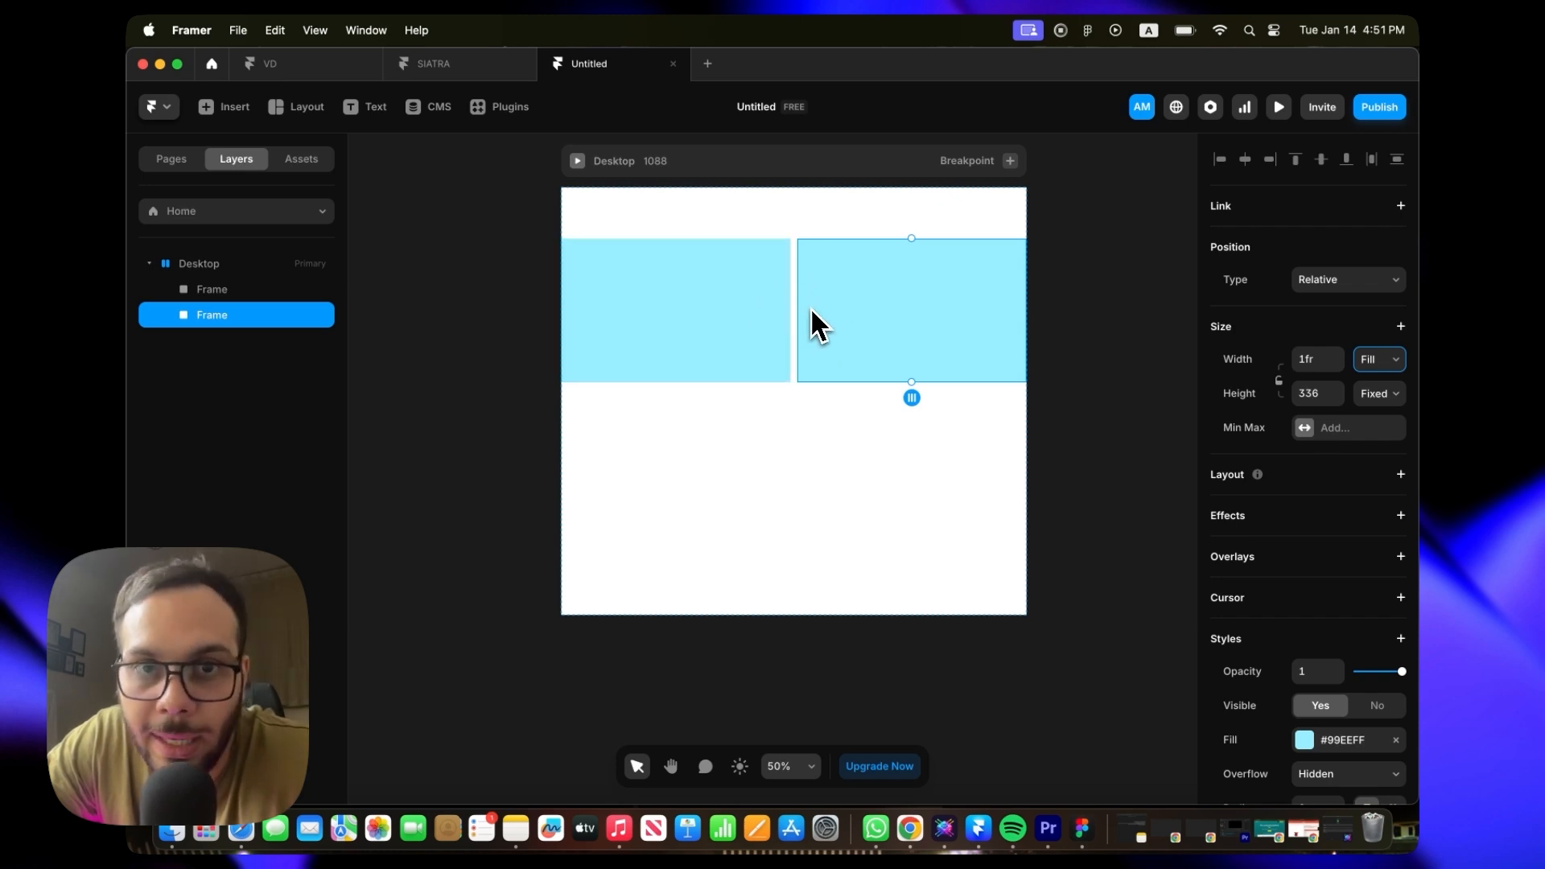
Step: Resize the Desktop breakpoint to widths of about 1808, 690 and finally 1028 to test the two Fill frames
{"action": "left_click", "coordinate": [654, 174]}
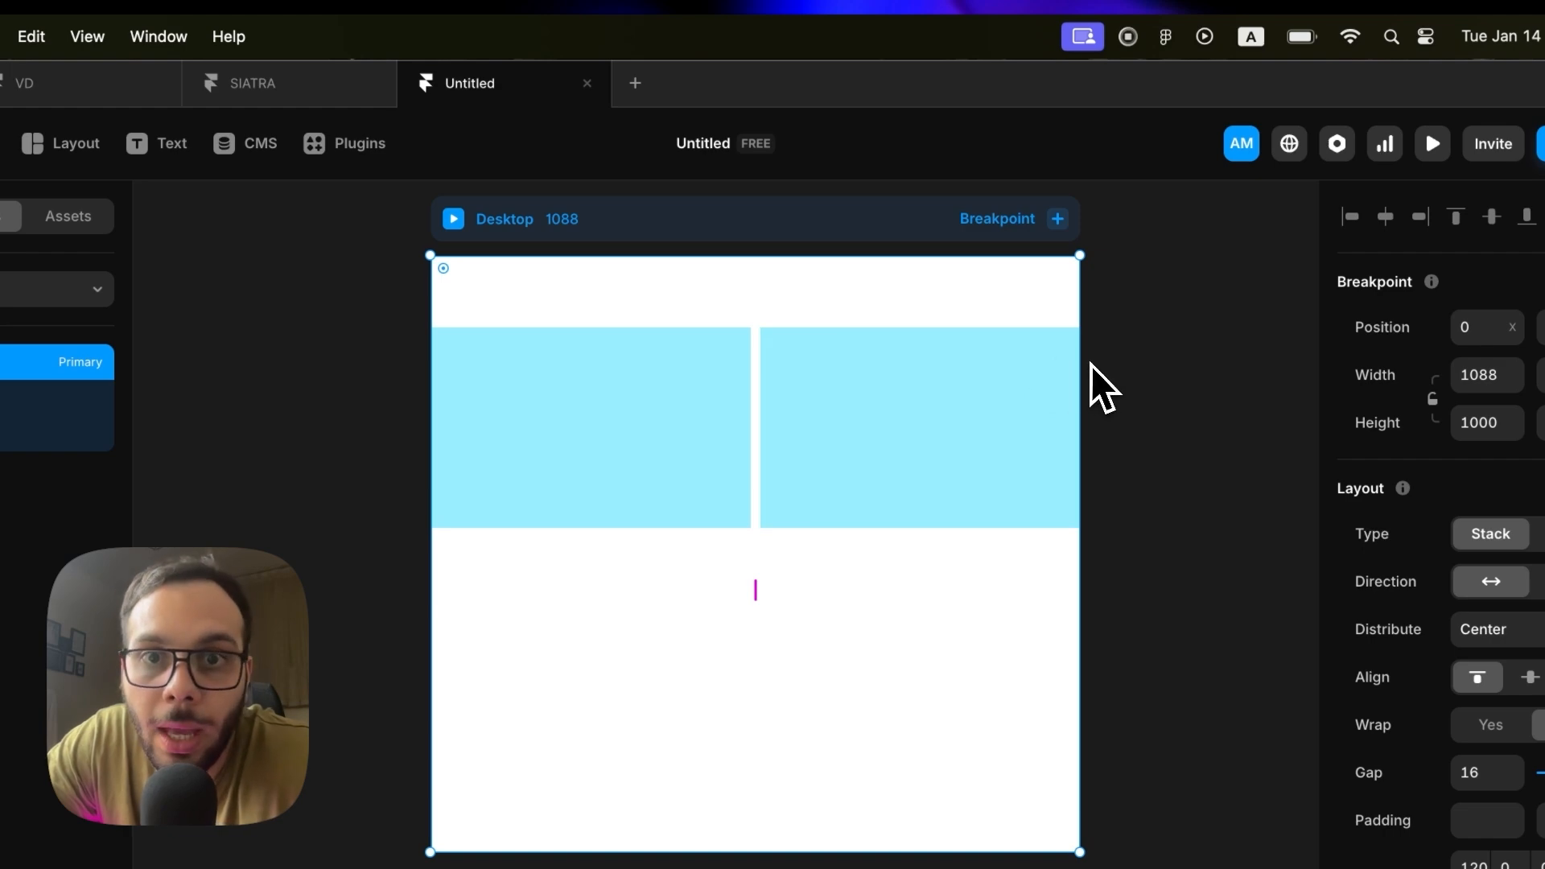
{"action": "left_click_drag", "start_coordinate": [1084, 362], "coordinate": [1348, 357]}
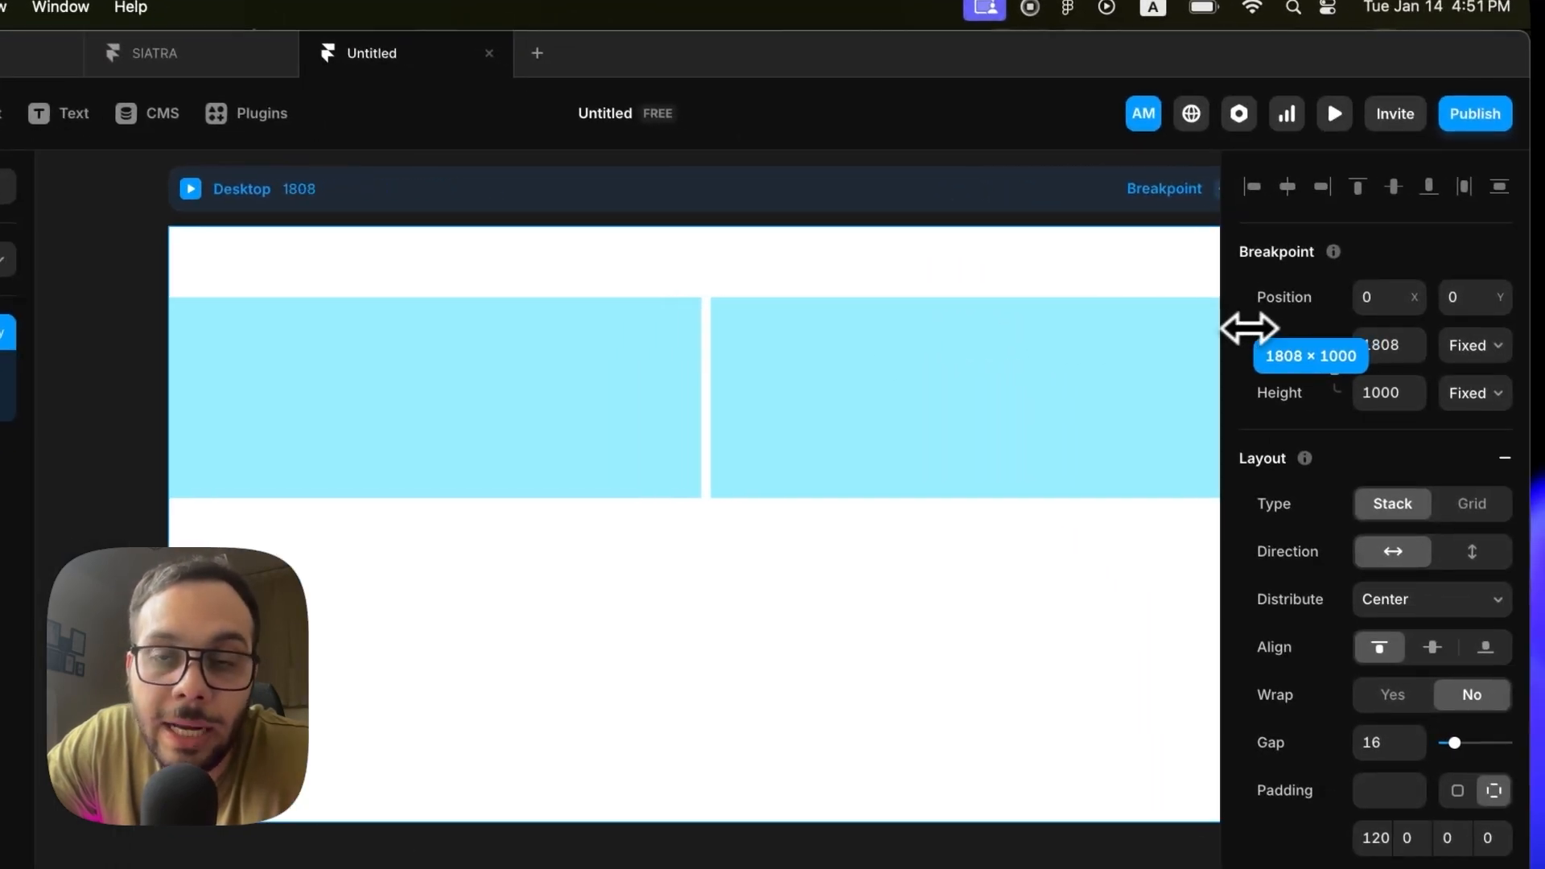
{"action": "left_click_drag", "start_coordinate": [1249, 328], "coordinate": [568, 329]}
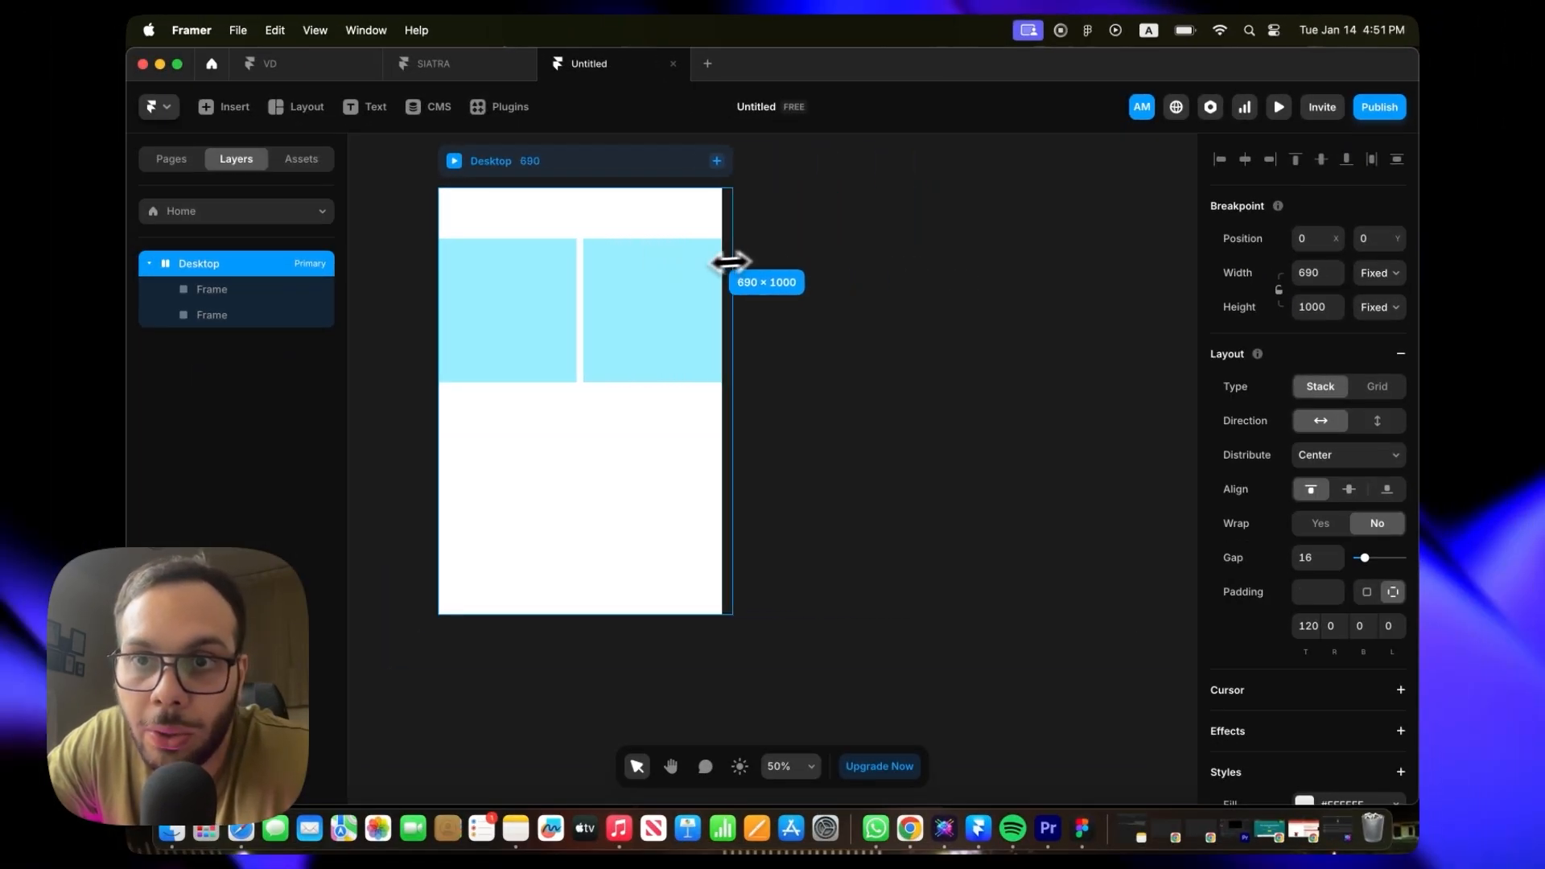
{"action": "left_click_drag", "start_coordinate": [731, 261], "coordinate": [877, 266]}
Step: Switch the first frame's width to Relative and set it to 70%
{"action": "left_click", "coordinate": [578, 324]}
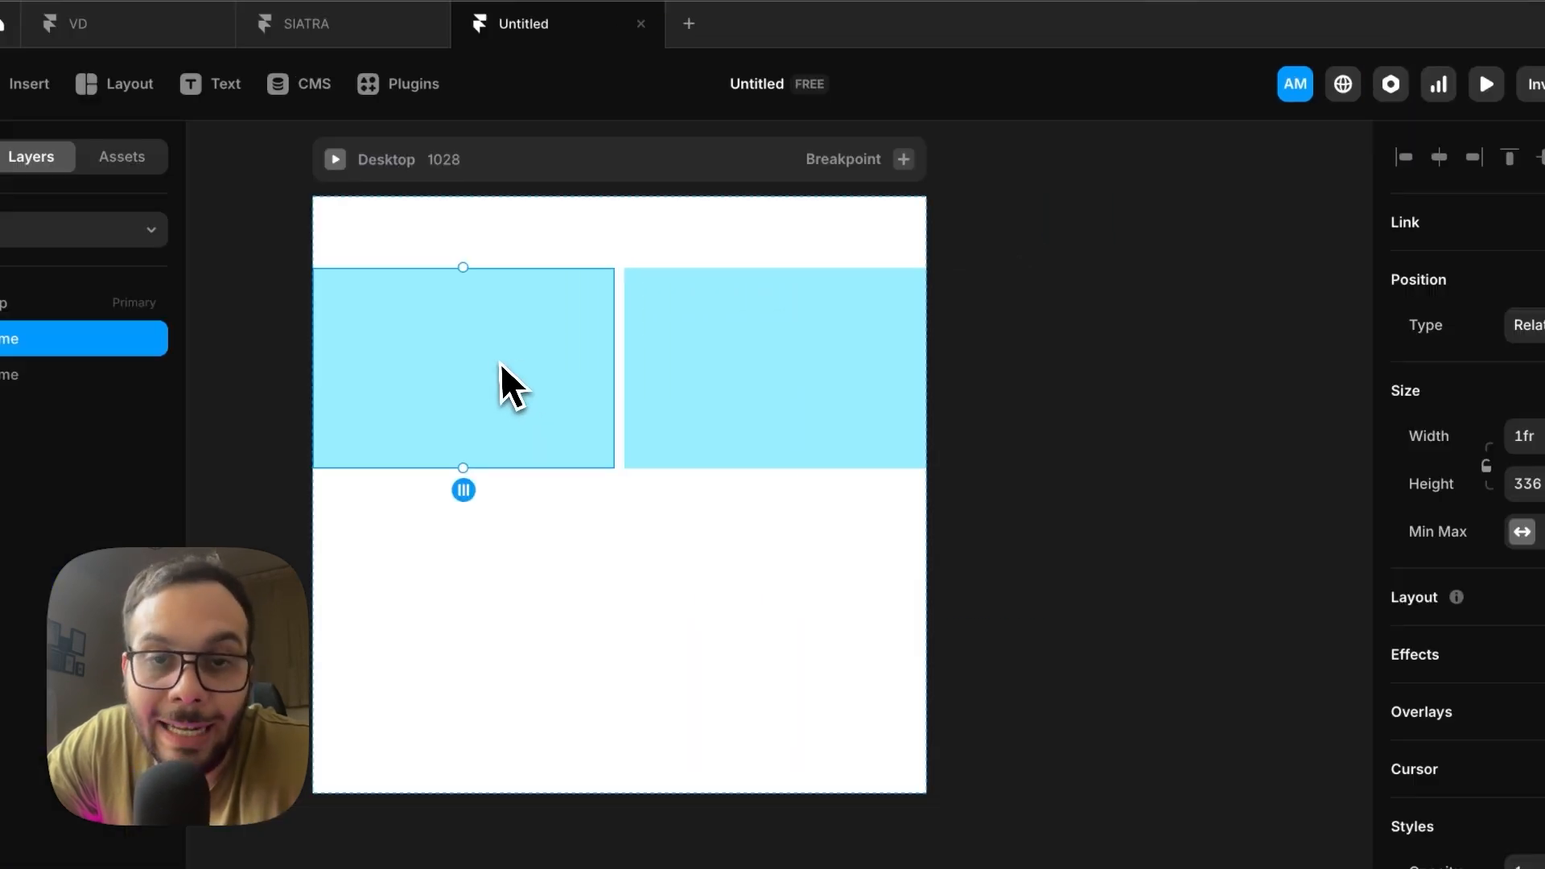
{"action": "left_click", "coordinate": [1469, 381]}
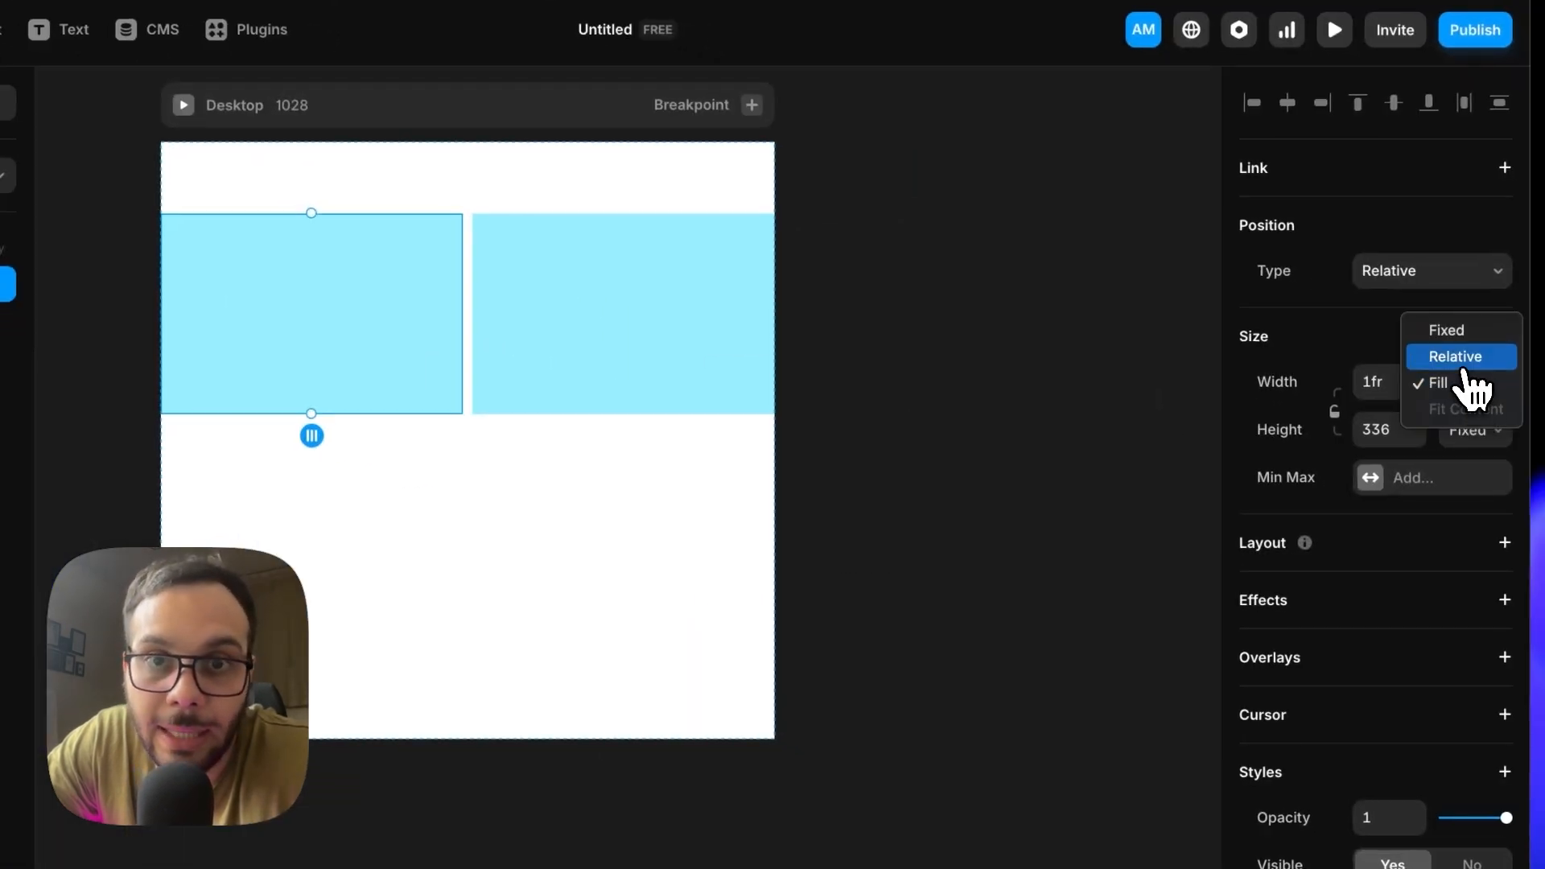
{"action": "left_click", "coordinate": [1451, 383]}
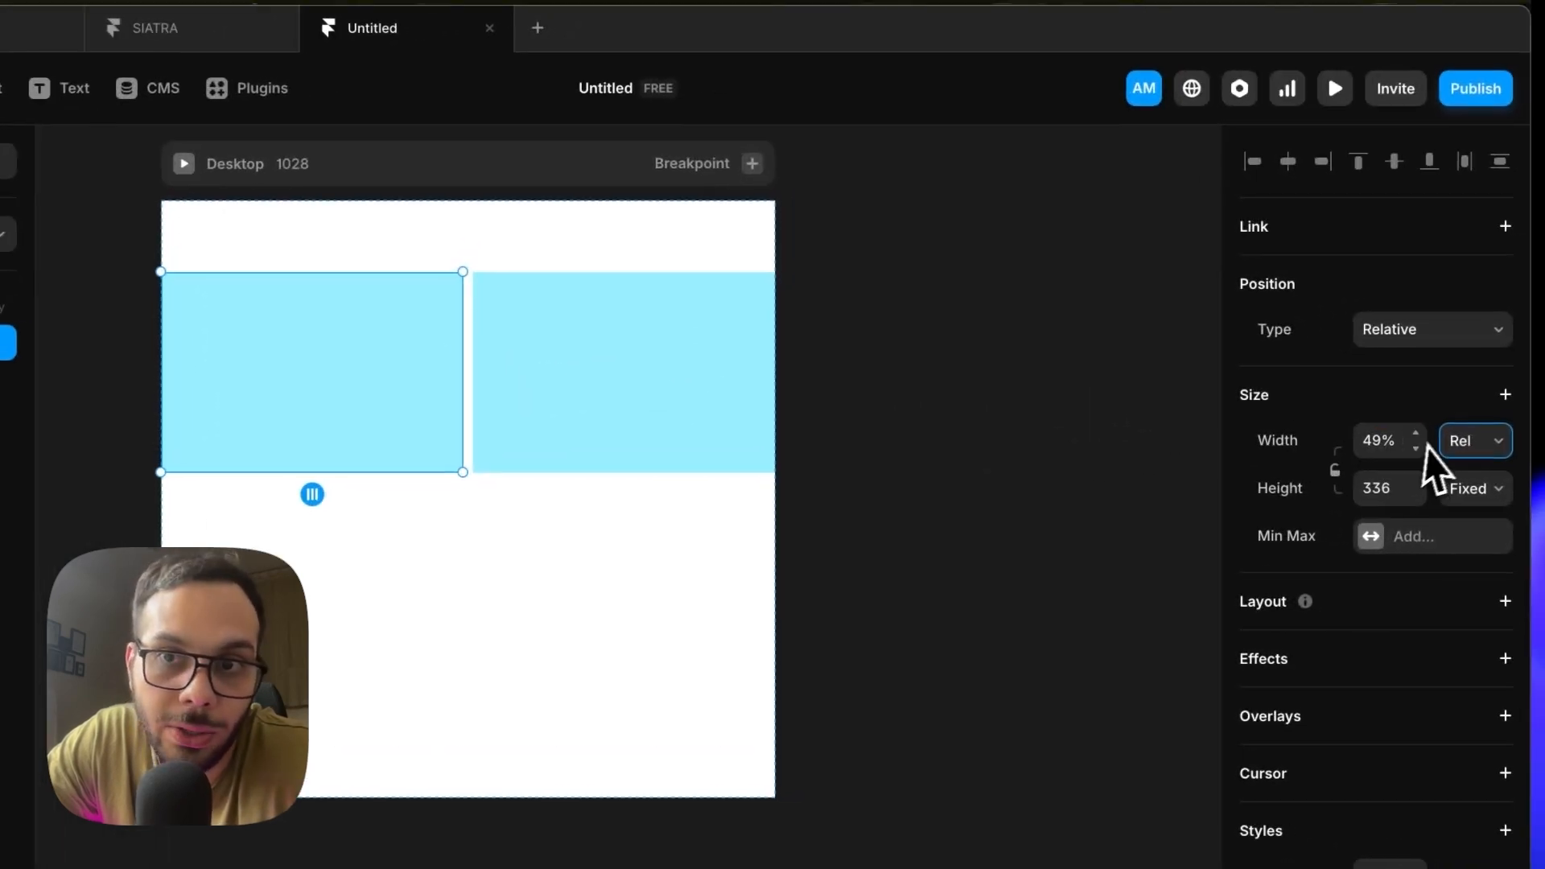
{"action": "left_click", "coordinate": [1521, 421]}
{"action": "type", "text": "70"}
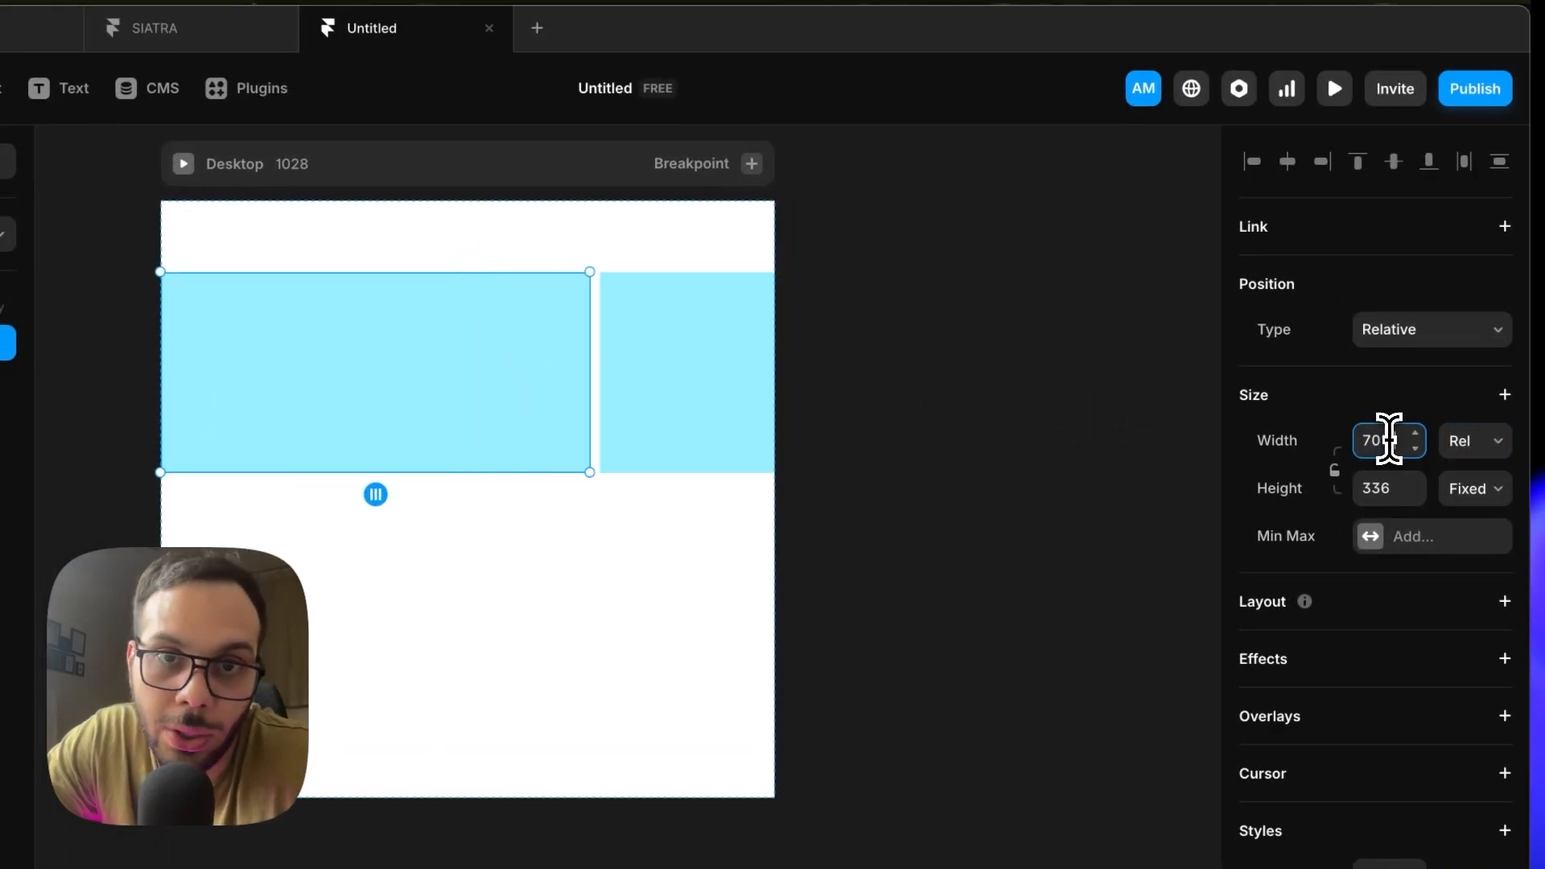
Step: Narrow the Desktop breakpoint to about 700 wide and widen it again to test the relative width
{"action": "left_click", "coordinate": [438, 207]}
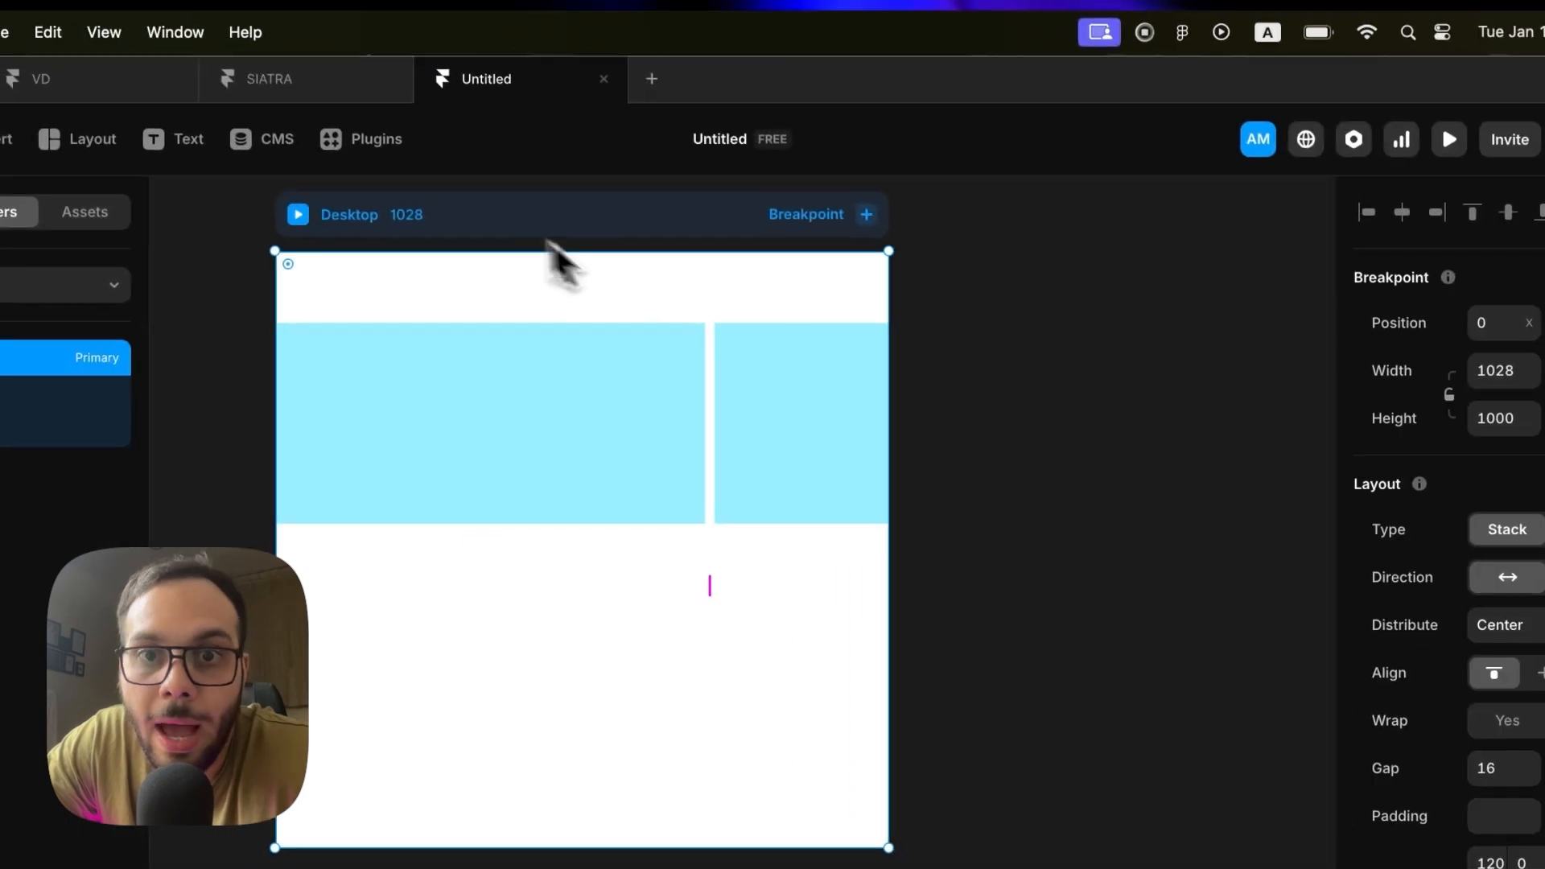
{"action": "left_click_drag", "start_coordinate": [893, 386], "coordinate": [693, 389]}
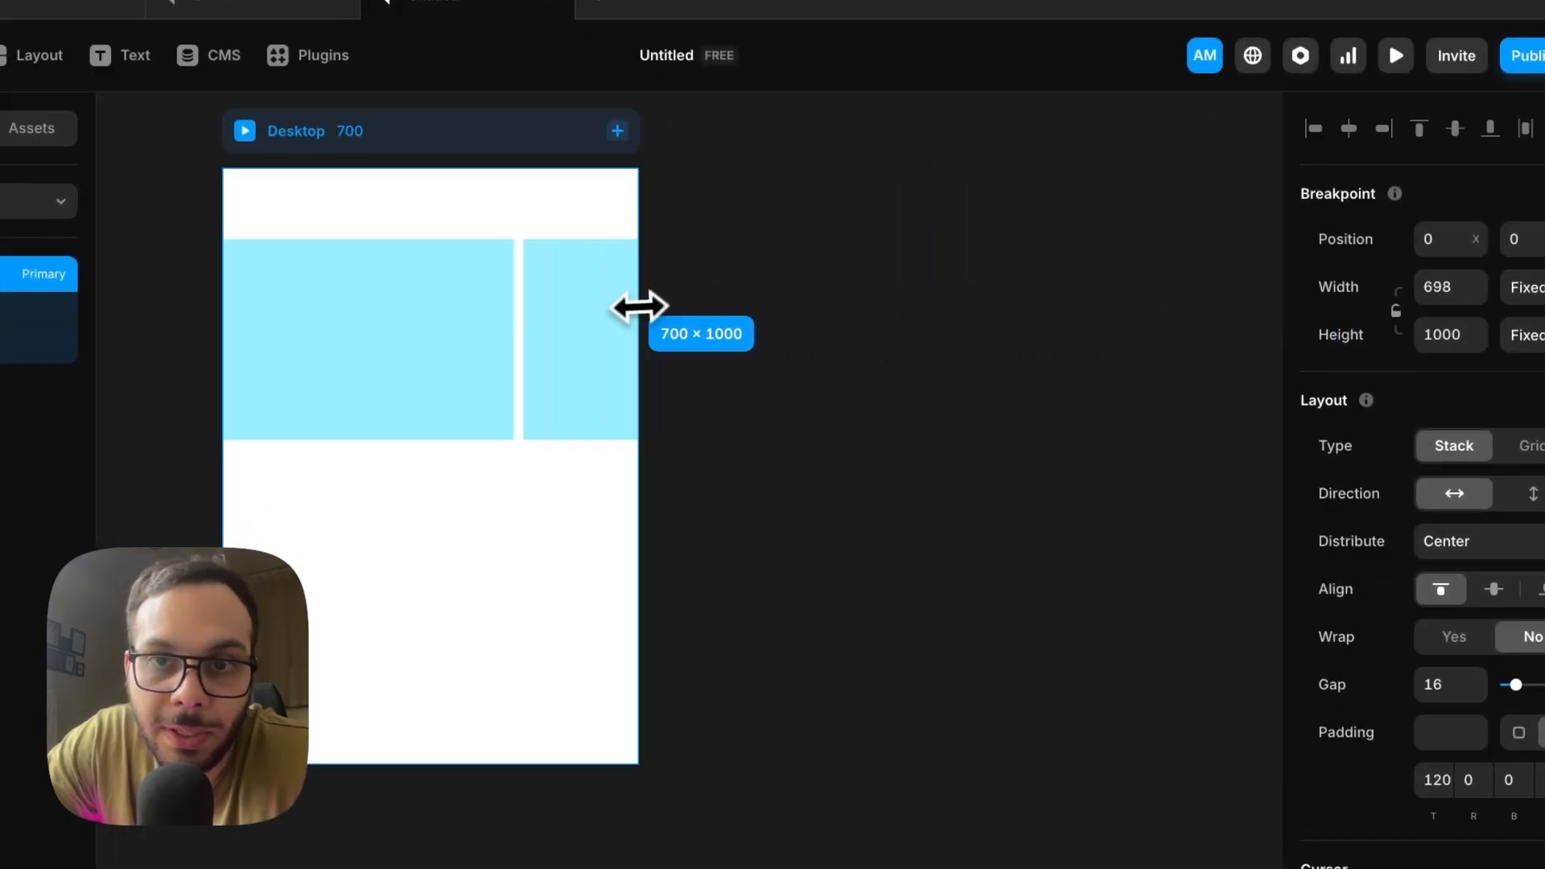
{"action": "left_click_drag", "start_coordinate": [640, 307], "coordinate": [1115, 310]}
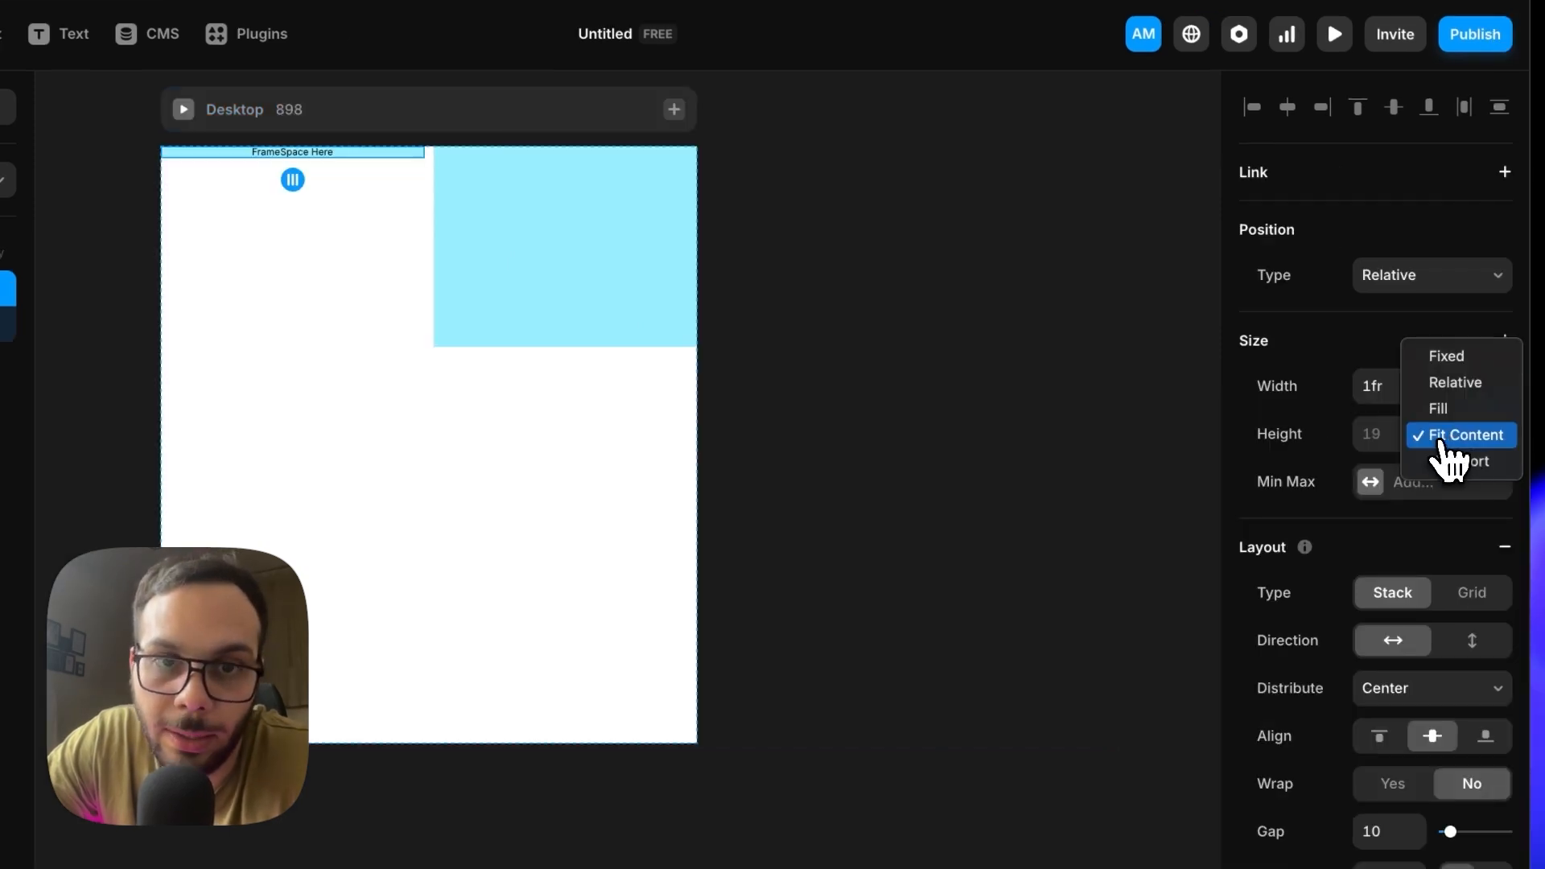
Step: Set the text stack's height to Fit Content, and stretch and shrink the height of its FrameSpace Here text
{"action": "left_click", "coordinate": [1458, 439]}
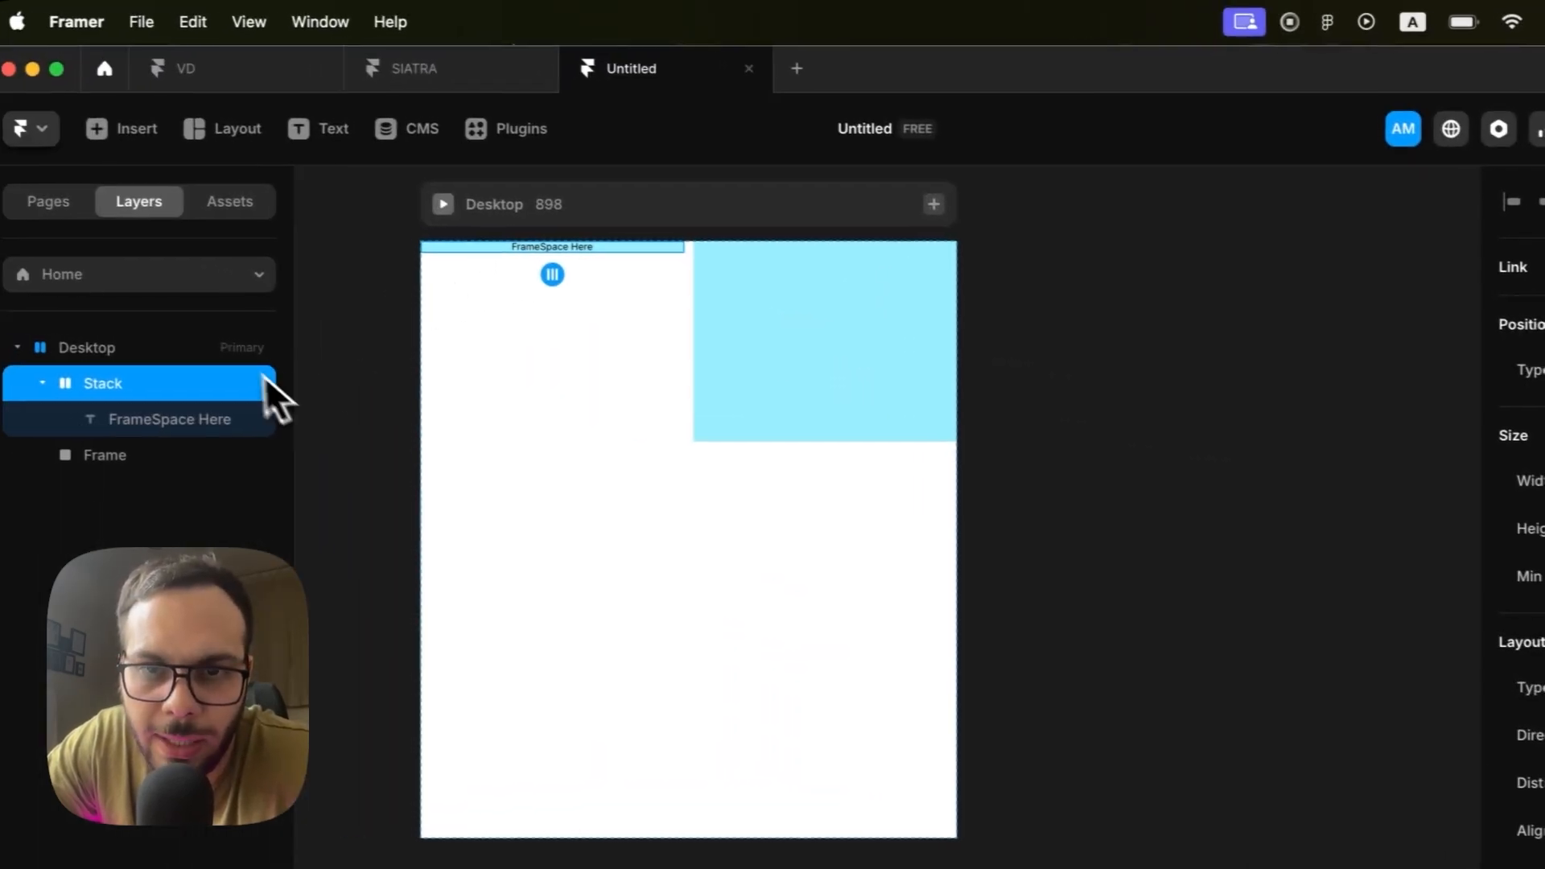
{"action": "scroll", "coordinate": [535, 249], "scroll_direction": "up", "scroll_amount": 10}
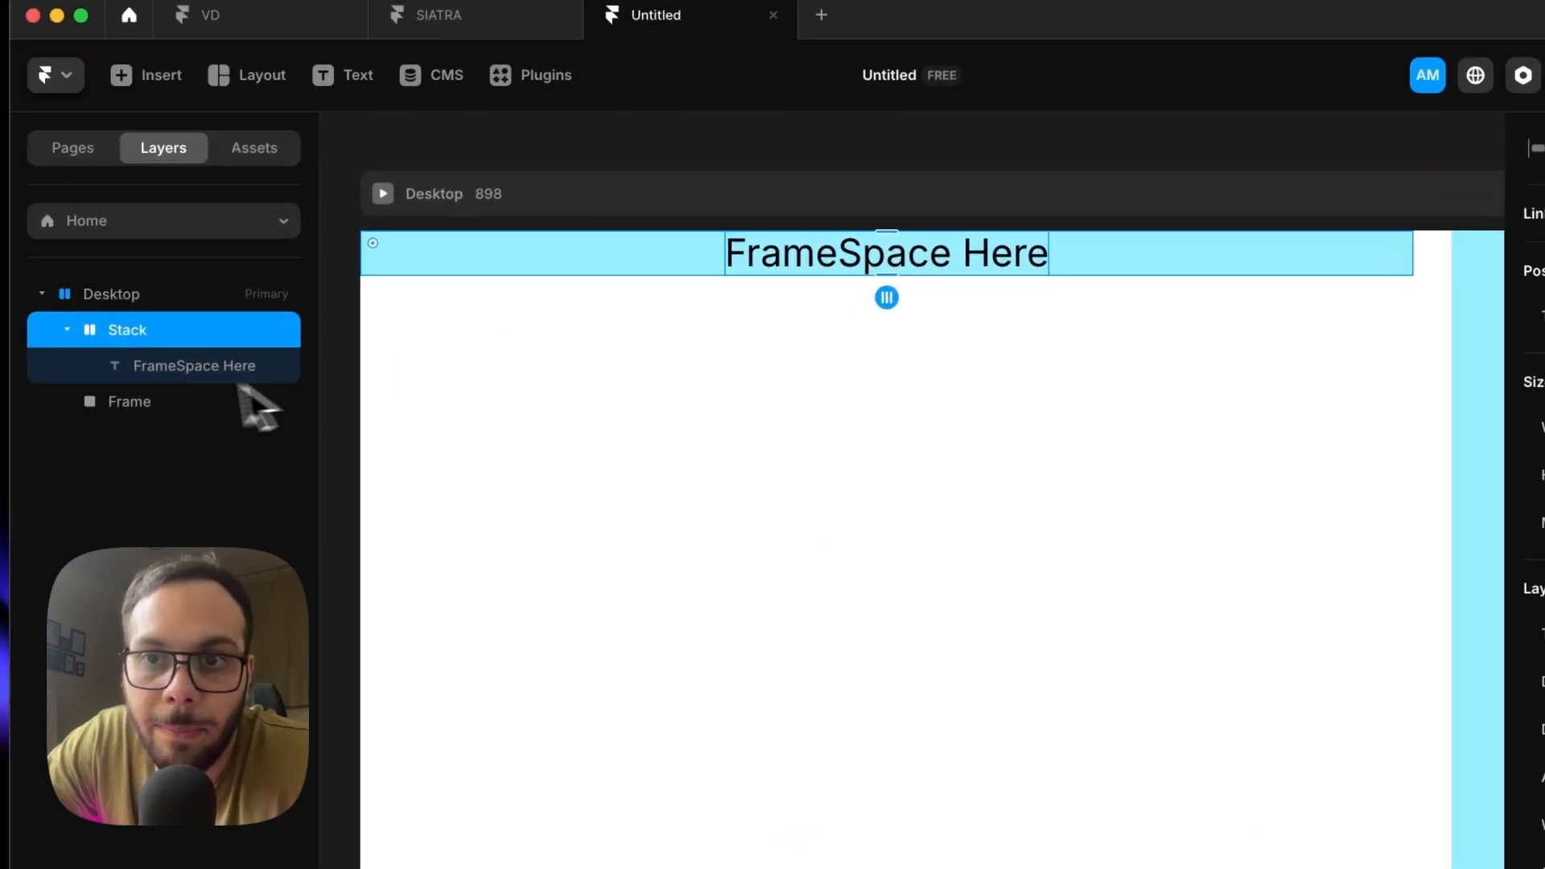
{"action": "left_click", "coordinate": [239, 376]}
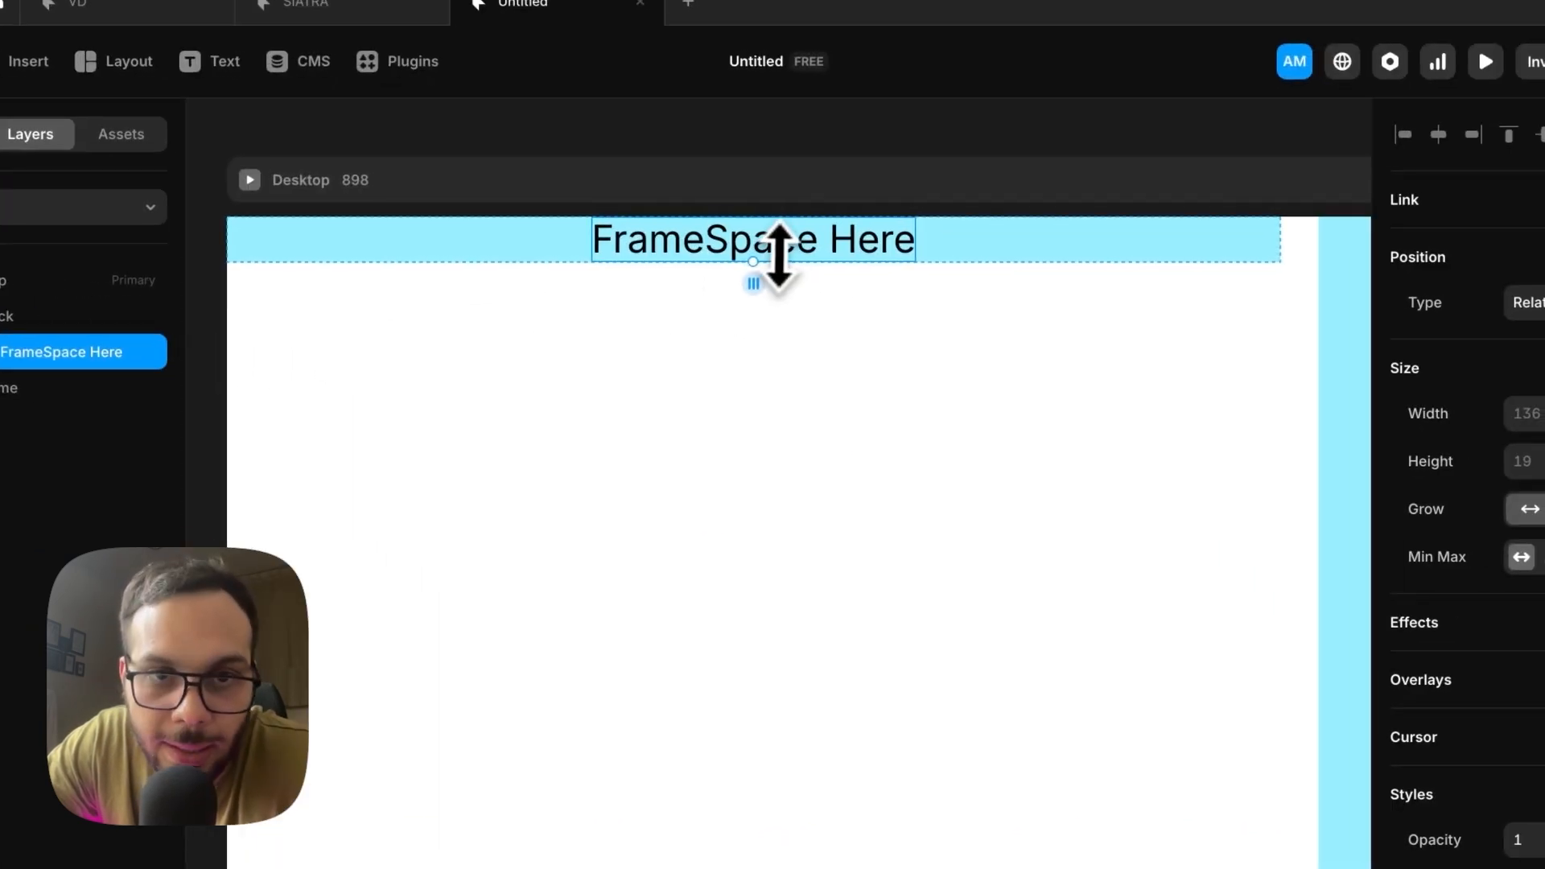
{"action": "left_click_drag", "start_coordinate": [890, 276], "coordinate": [909, 511]}
{"action": "left_click_drag", "start_coordinate": [776, 499], "coordinate": [774, 257]}
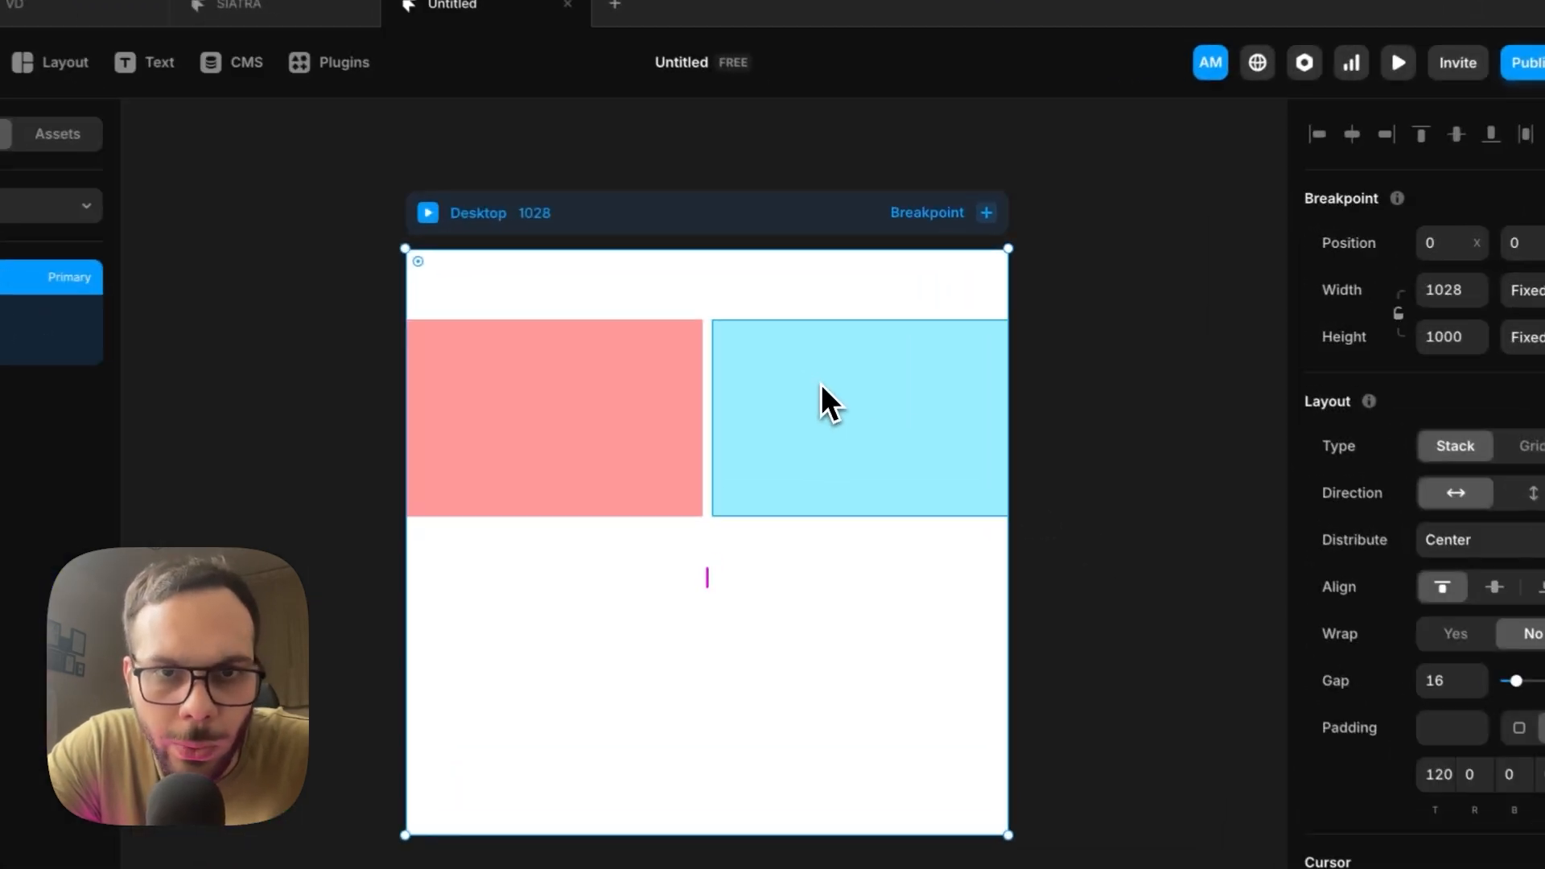
Step: Set the blue frame's position type to Absolute and move it to the horizontal centre, straddling the red frame's lower edge
{"action": "left_click", "coordinate": [825, 362]}
{"action": "left_click_drag", "start_coordinate": [823, 425], "coordinate": [819, 388]}
{"action": "left_click", "coordinate": [1428, 326]}
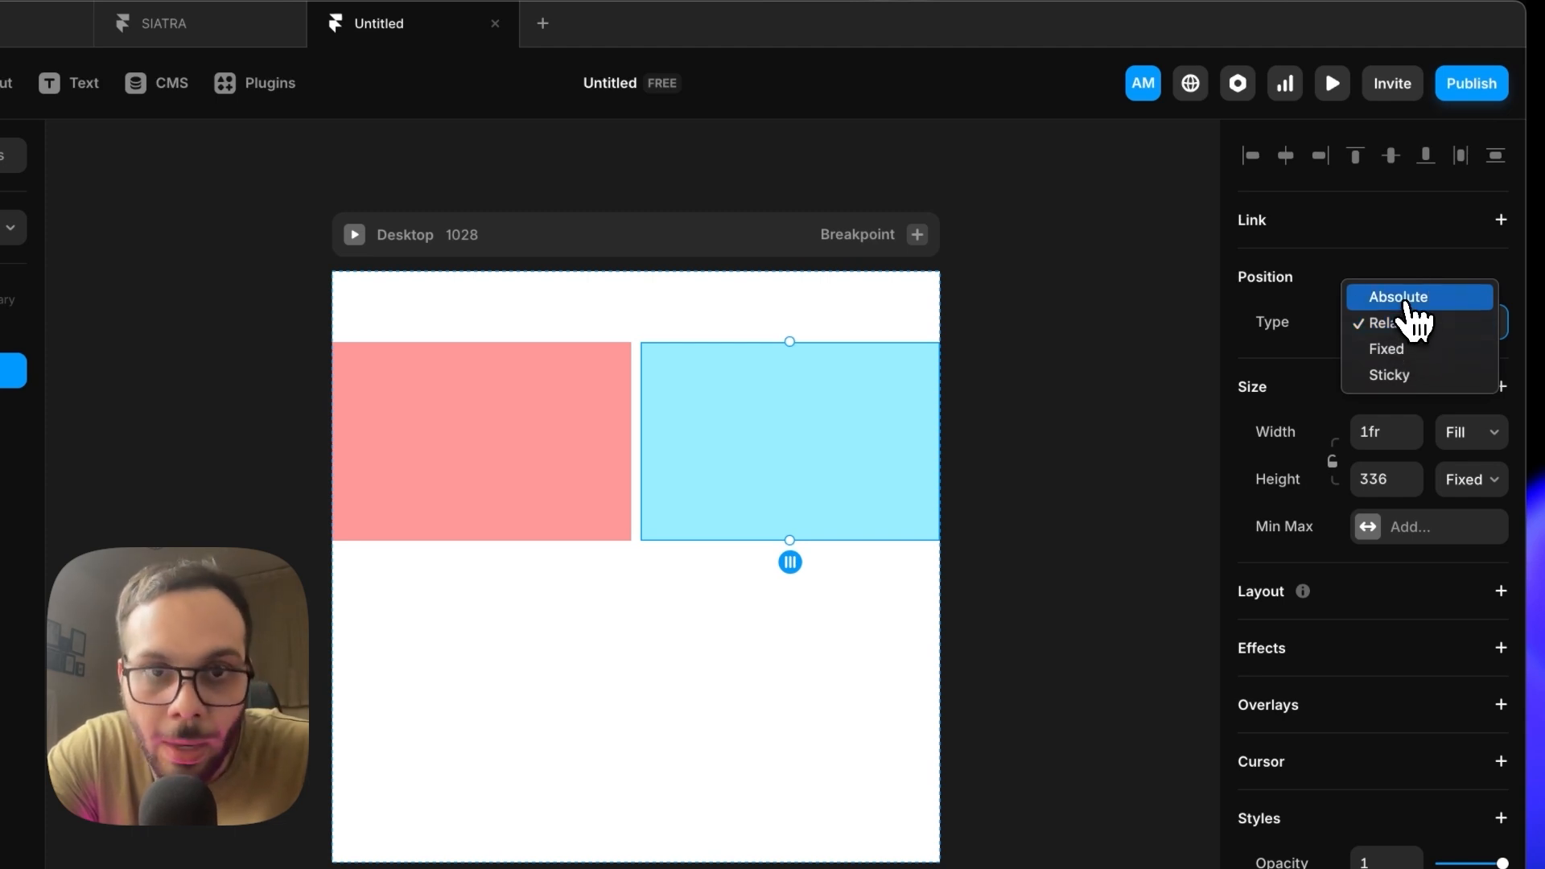
{"action": "left_click", "coordinate": [1404, 299]}
{"action": "left_click_drag", "start_coordinate": [879, 388], "coordinate": [874, 526]}
{"action": "left_click_drag", "start_coordinate": [977, 446], "coordinate": [780, 467]}
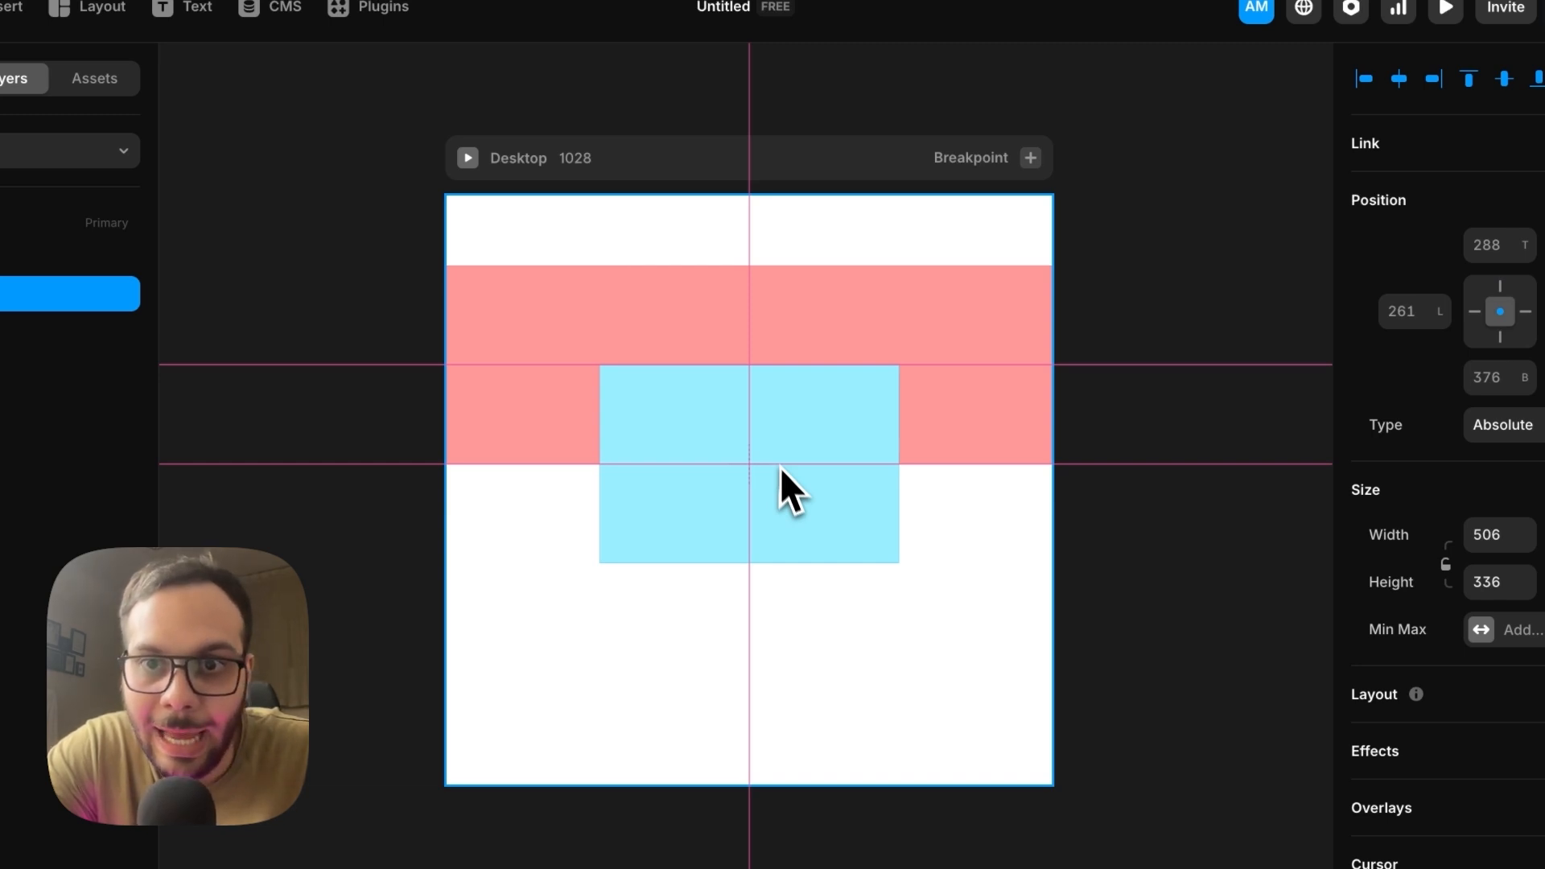
{"action": "left_click_drag", "start_coordinate": [780, 467], "coordinate": [783, 472]}
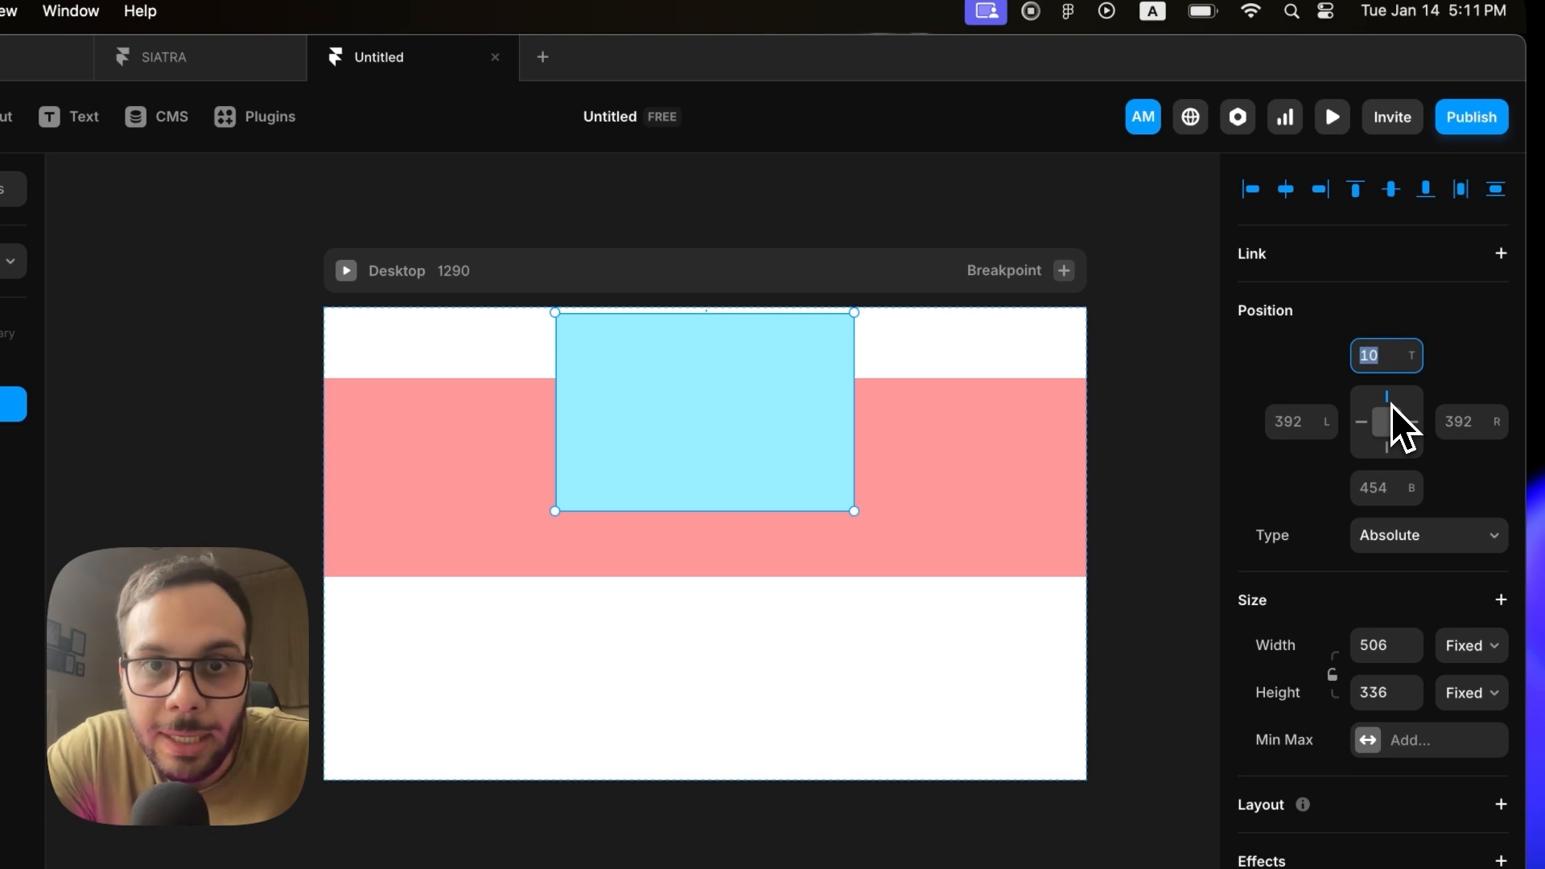
Step: Set the blue frame's position type to Fixed, and extend the Desktop breakpoint's height to about 1530
{"action": "left_click", "coordinate": [1400, 536]}
{"action": "left_click", "coordinate": [1390, 604]}
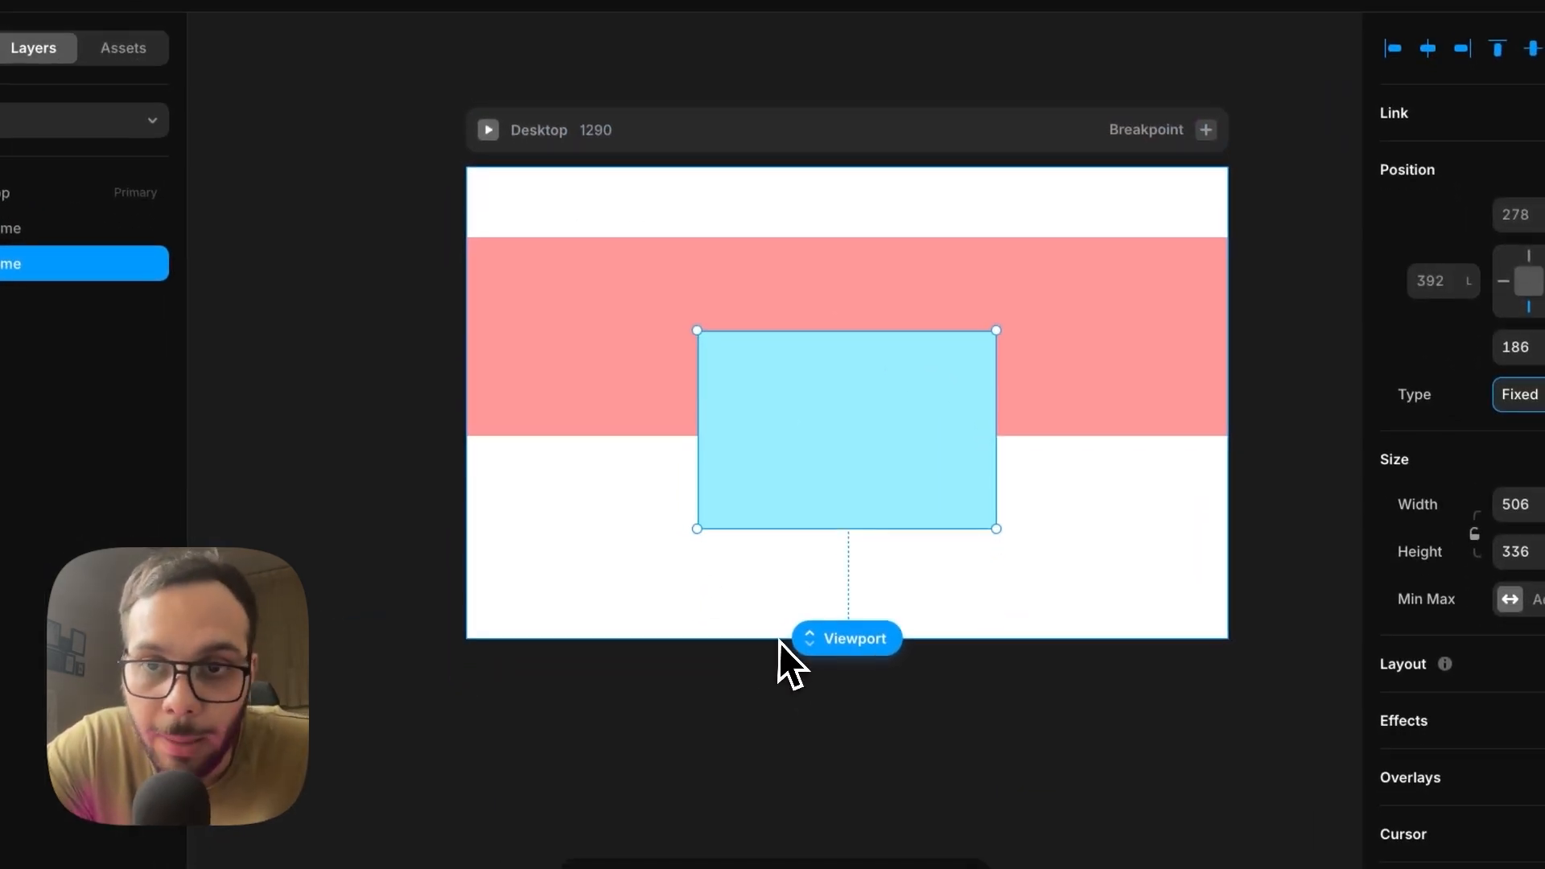
{"action": "left_click", "coordinate": [563, 131]}
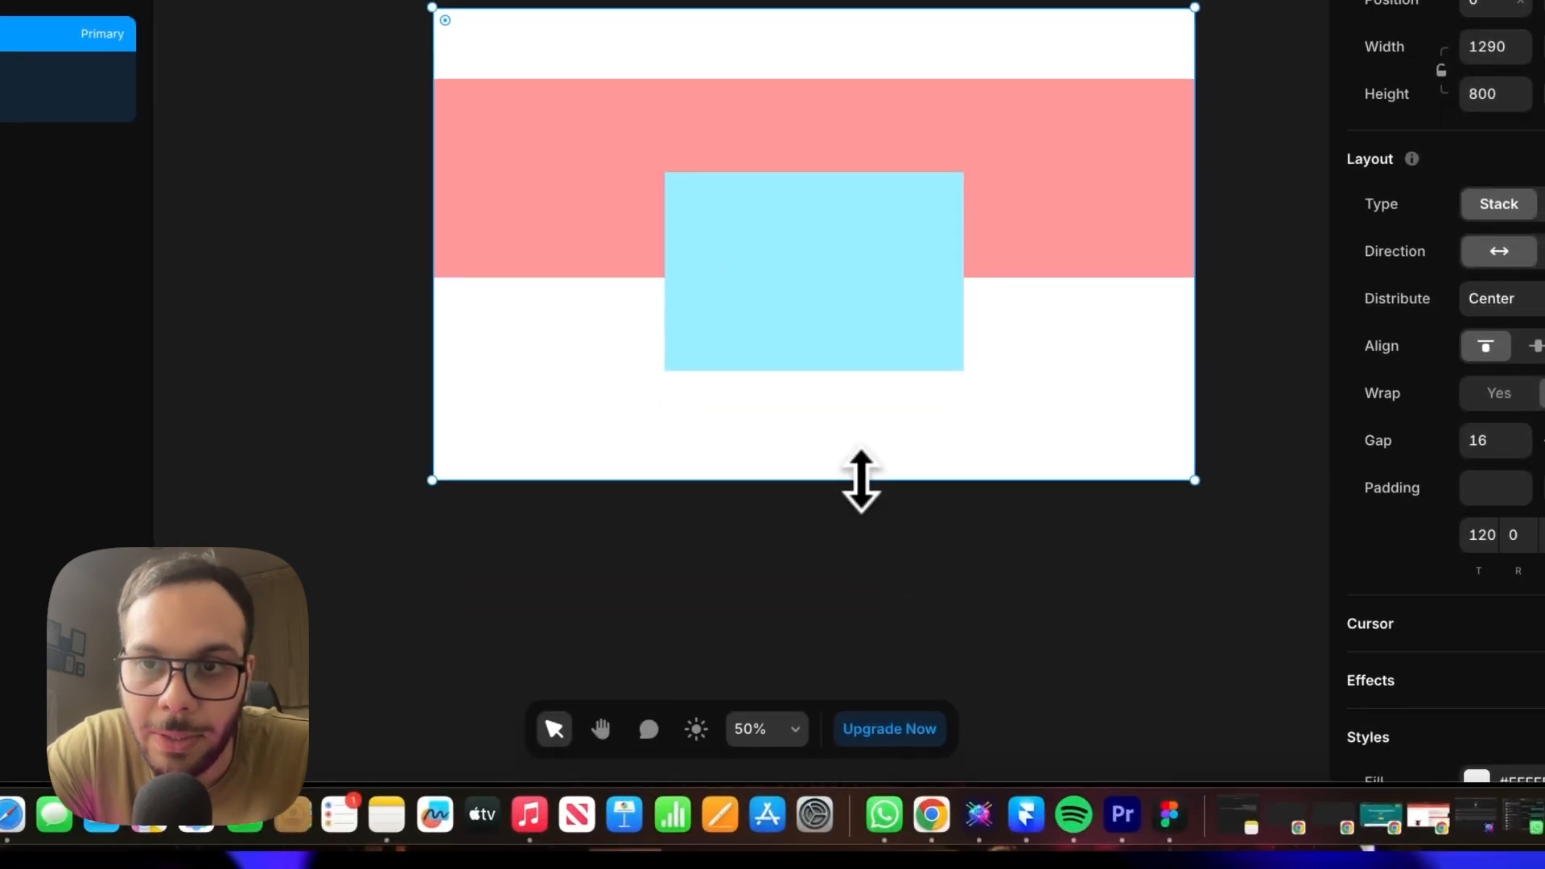
{"action": "left_click_drag", "start_coordinate": [861, 480], "coordinate": [862, 844]}
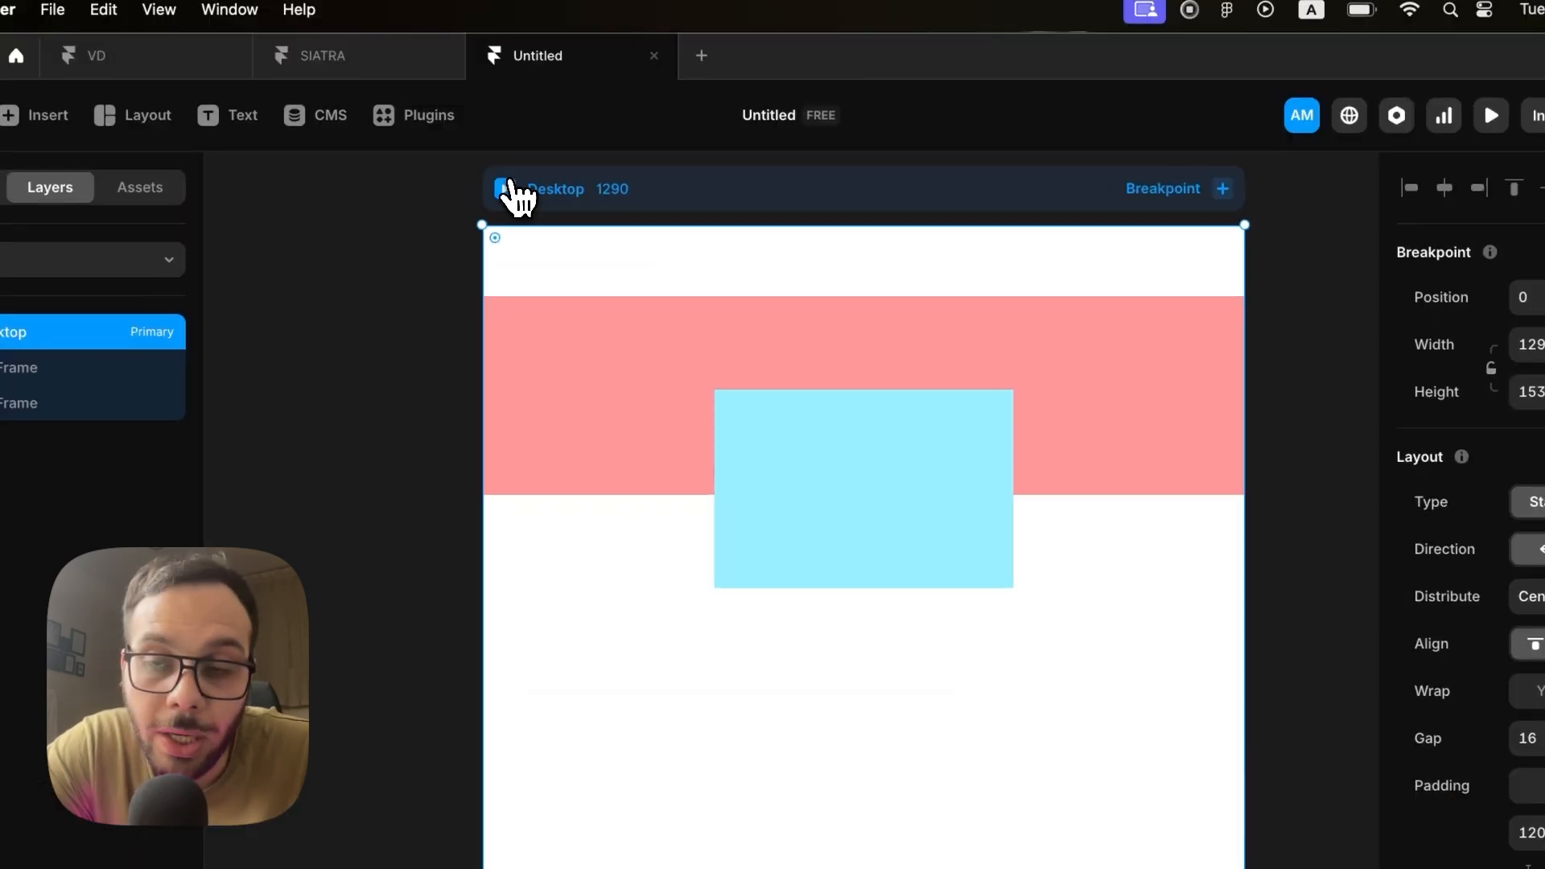
Step: Preview the page to check how the fixed blue frame behaves against the red frame while scrolling, and return to the canvas
{"action": "left_click", "coordinate": [519, 195]}
{"action": "scroll", "coordinate": [959, 483], "scroll_direction": "down", "scroll_amount": 10}
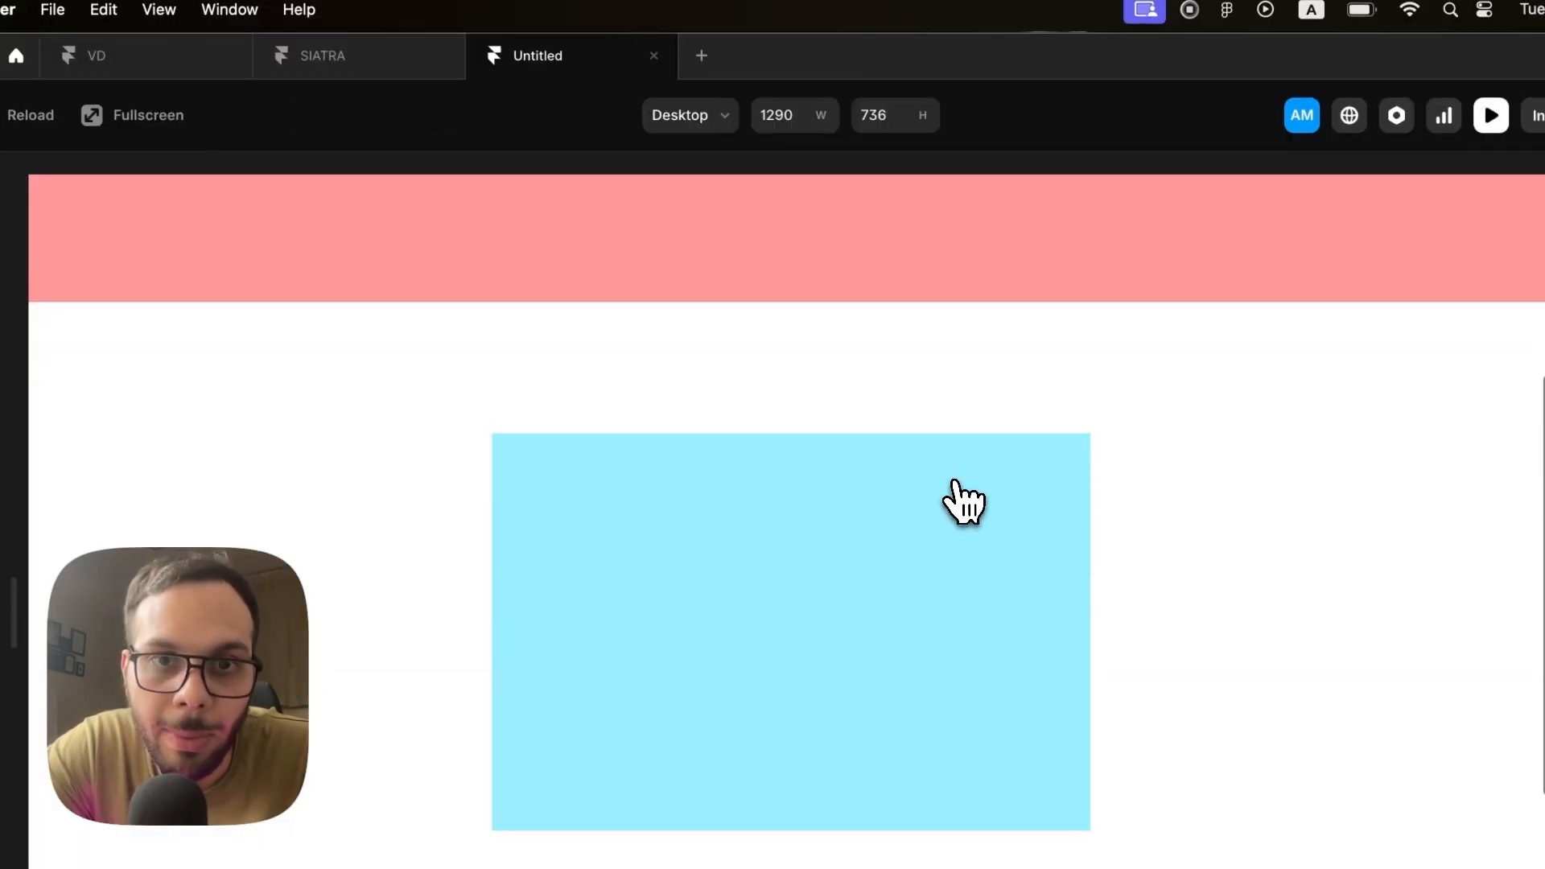
{"action": "scroll", "coordinate": [962, 496], "scroll_direction": "up", "scroll_amount": 3}
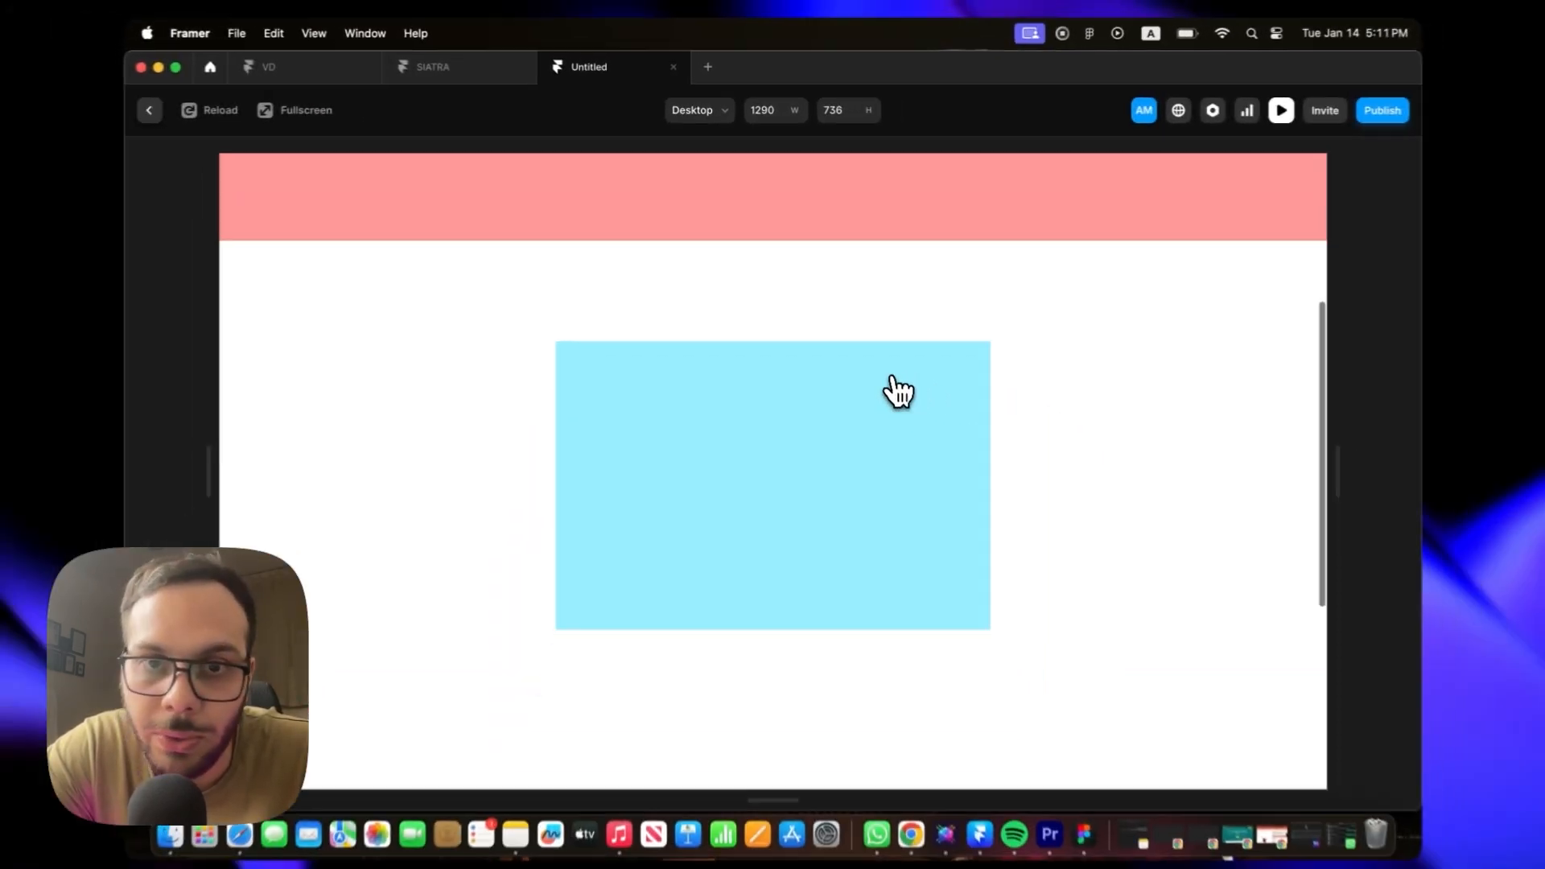
{"action": "scroll", "coordinate": [899, 392], "scroll_direction": "up", "scroll_amount": 4}
{"action": "scroll", "coordinate": [899, 392], "scroll_direction": "down", "scroll_amount": 5}
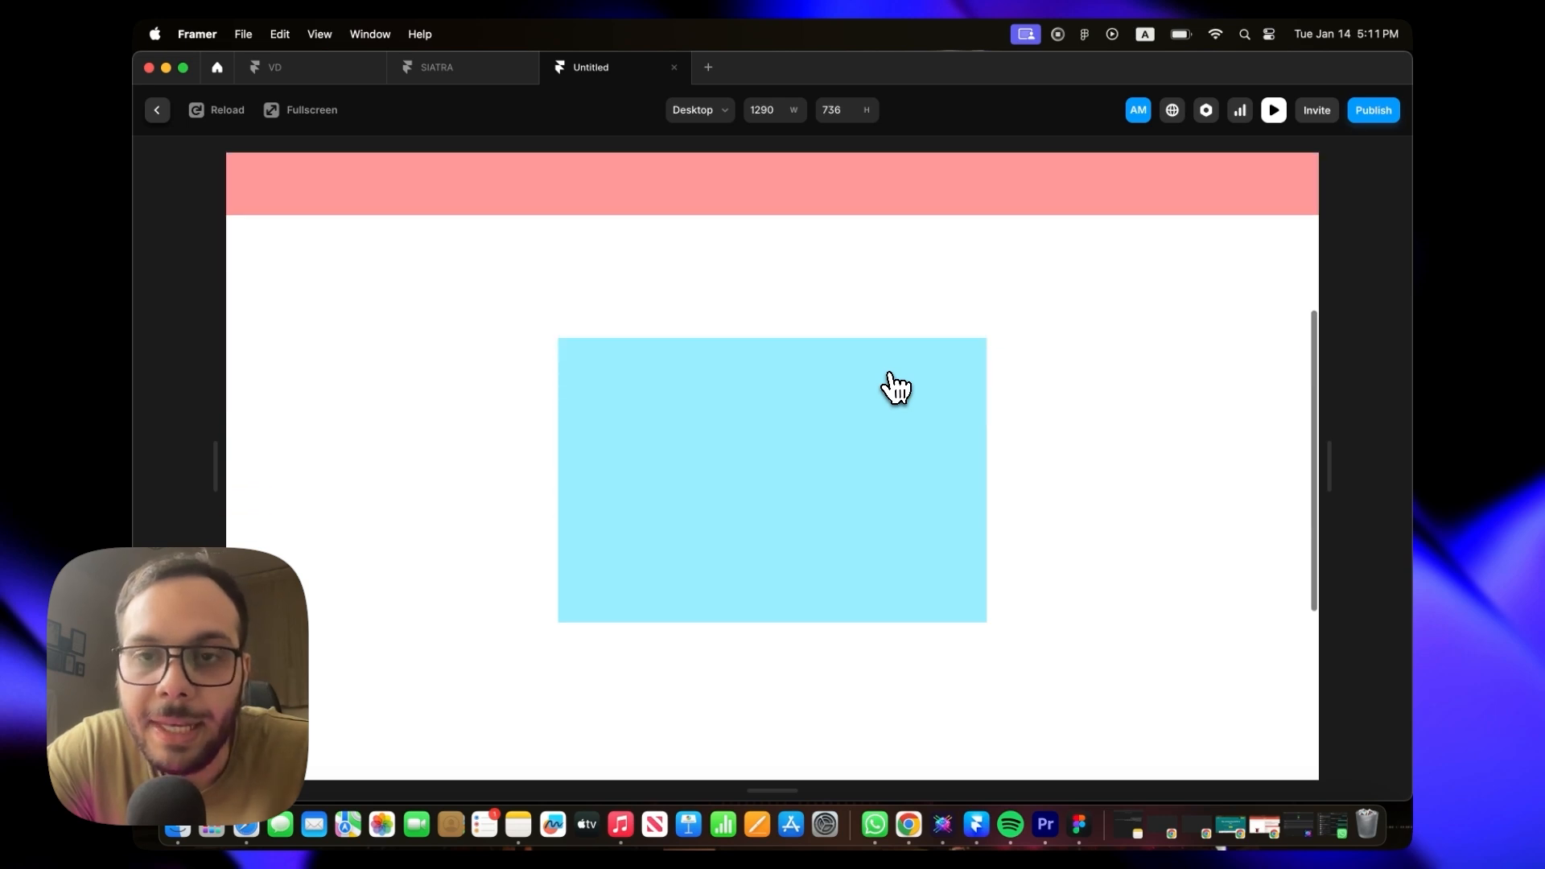
{"action": "scroll", "coordinate": [898, 392], "scroll_direction": "up", "scroll_amount": 5}
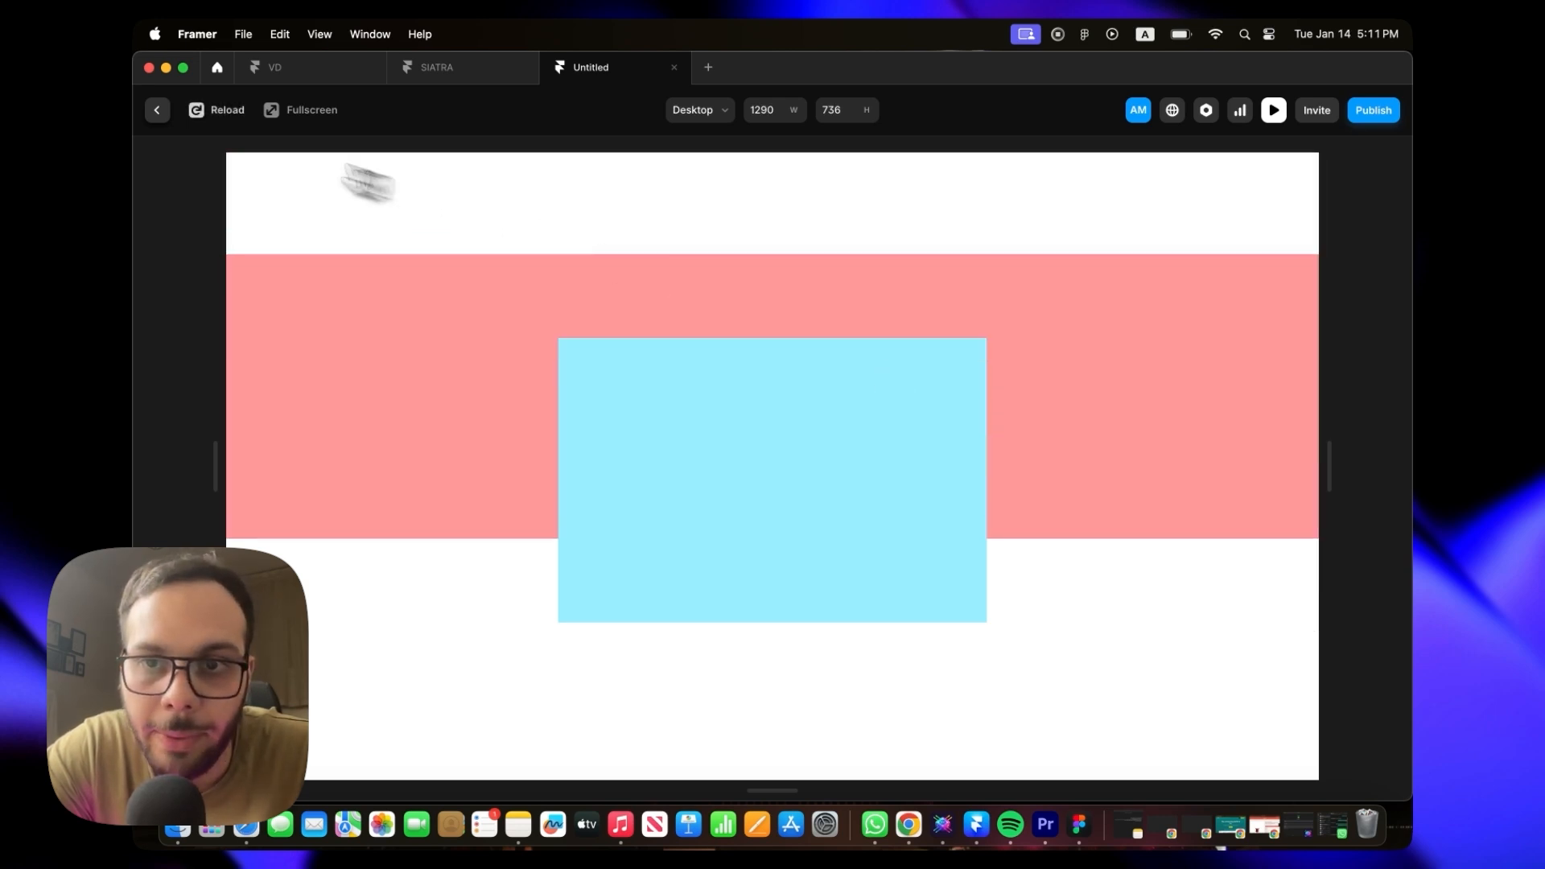
{"action": "left_click", "coordinate": [157, 109]}
{"action": "left_click", "coordinate": [1368, 411]}
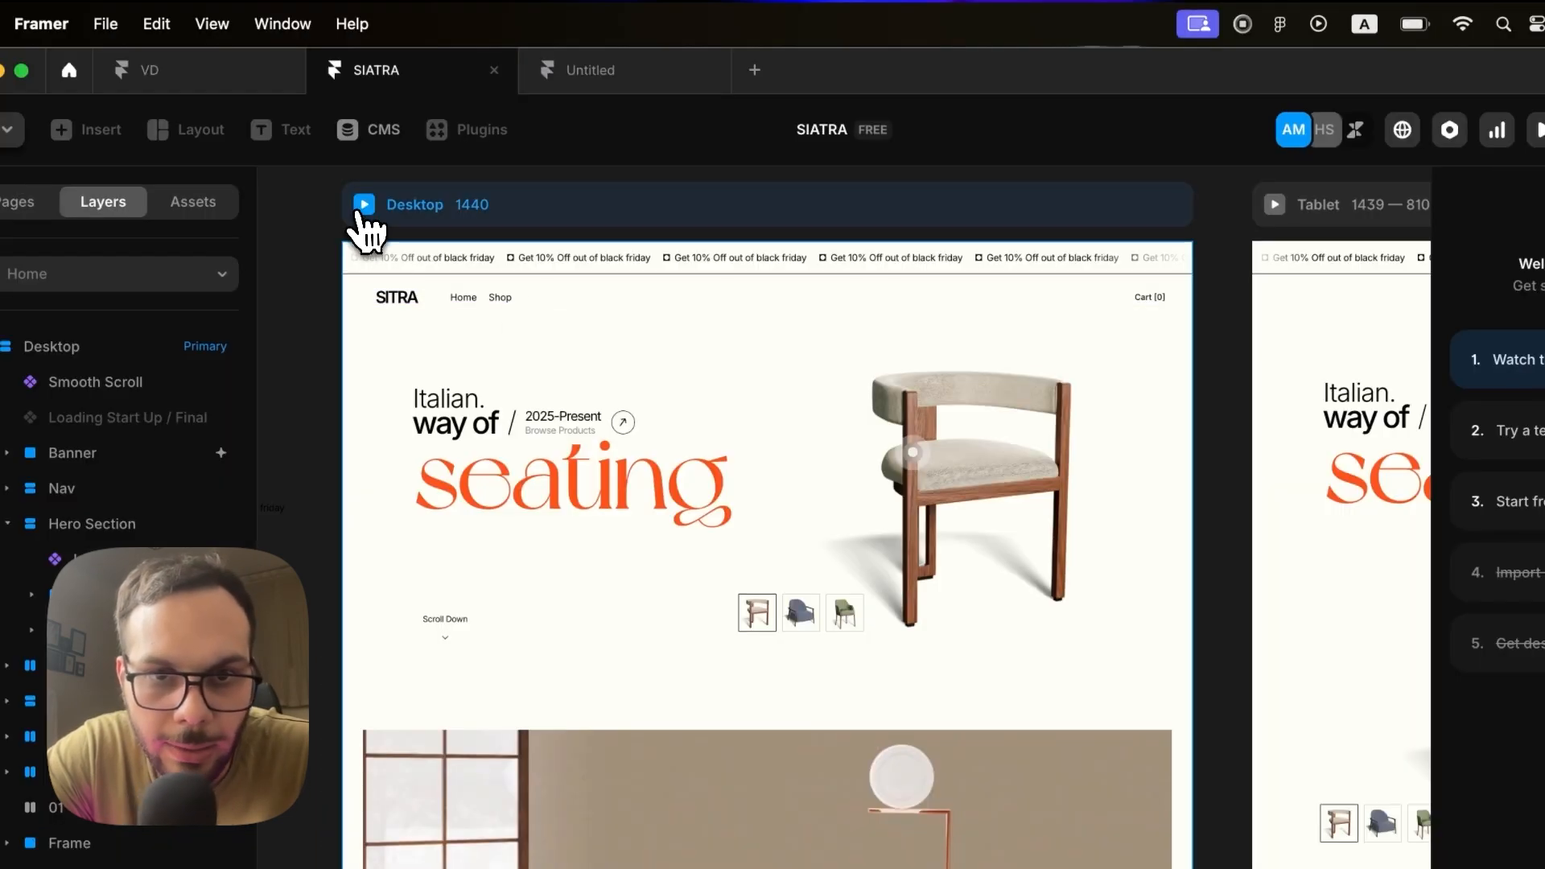
Step: Preview the SIATRA project's Desktop page and examine its product sections and the stool section during scrolling
{"action": "left_click", "coordinate": [363, 214]}
{"action": "scroll", "coordinate": [781, 489], "scroll_direction": "down", "scroll_amount": 15}
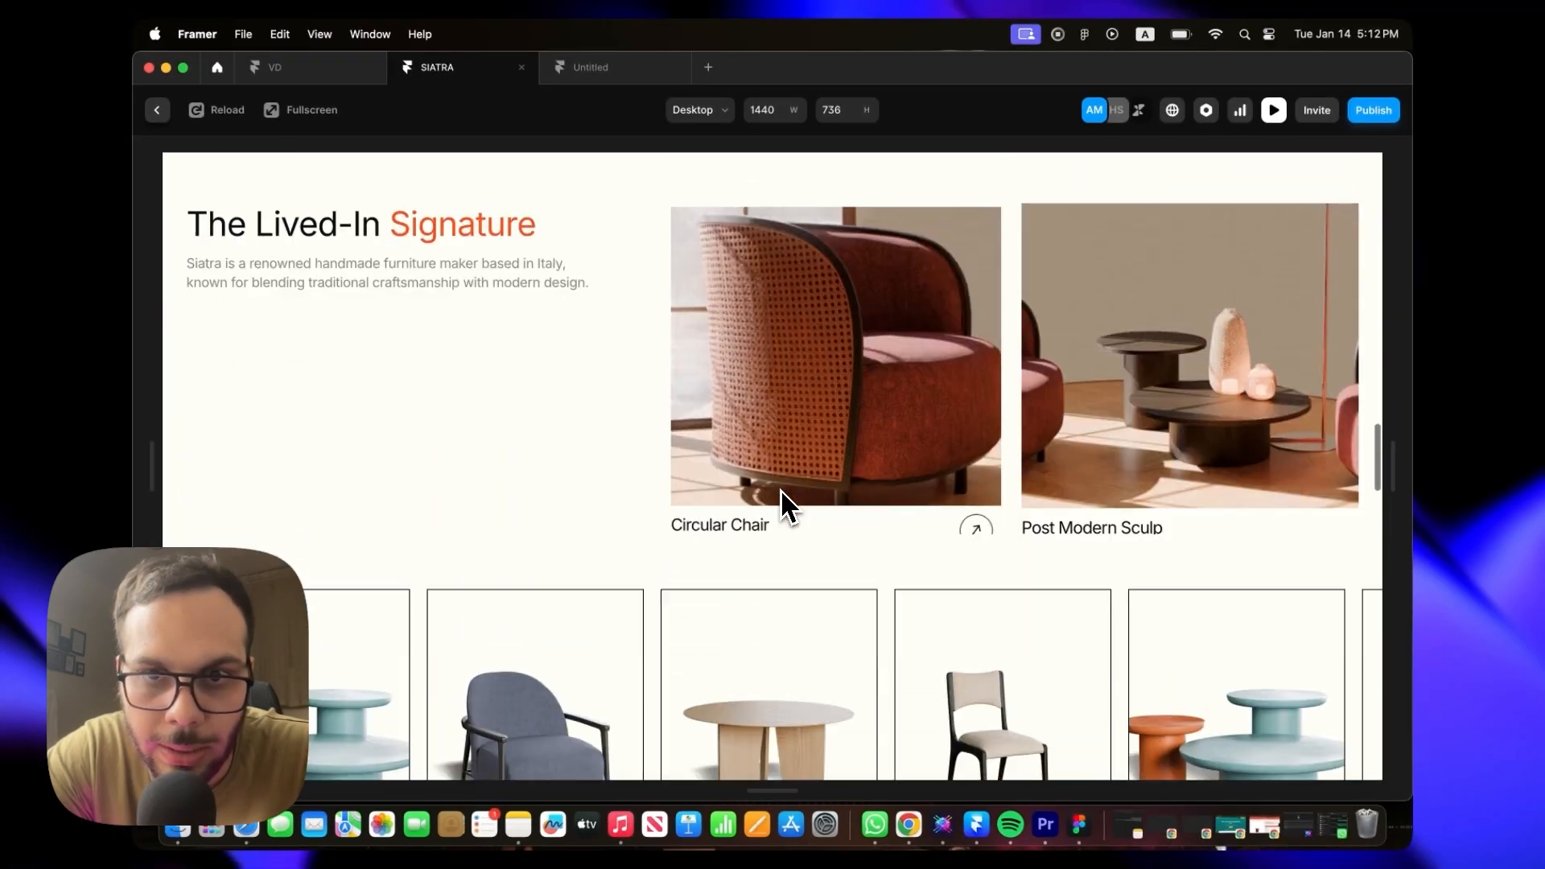
{"action": "scroll", "coordinate": [781, 489], "scroll_direction": "down", "scroll_amount": 5}
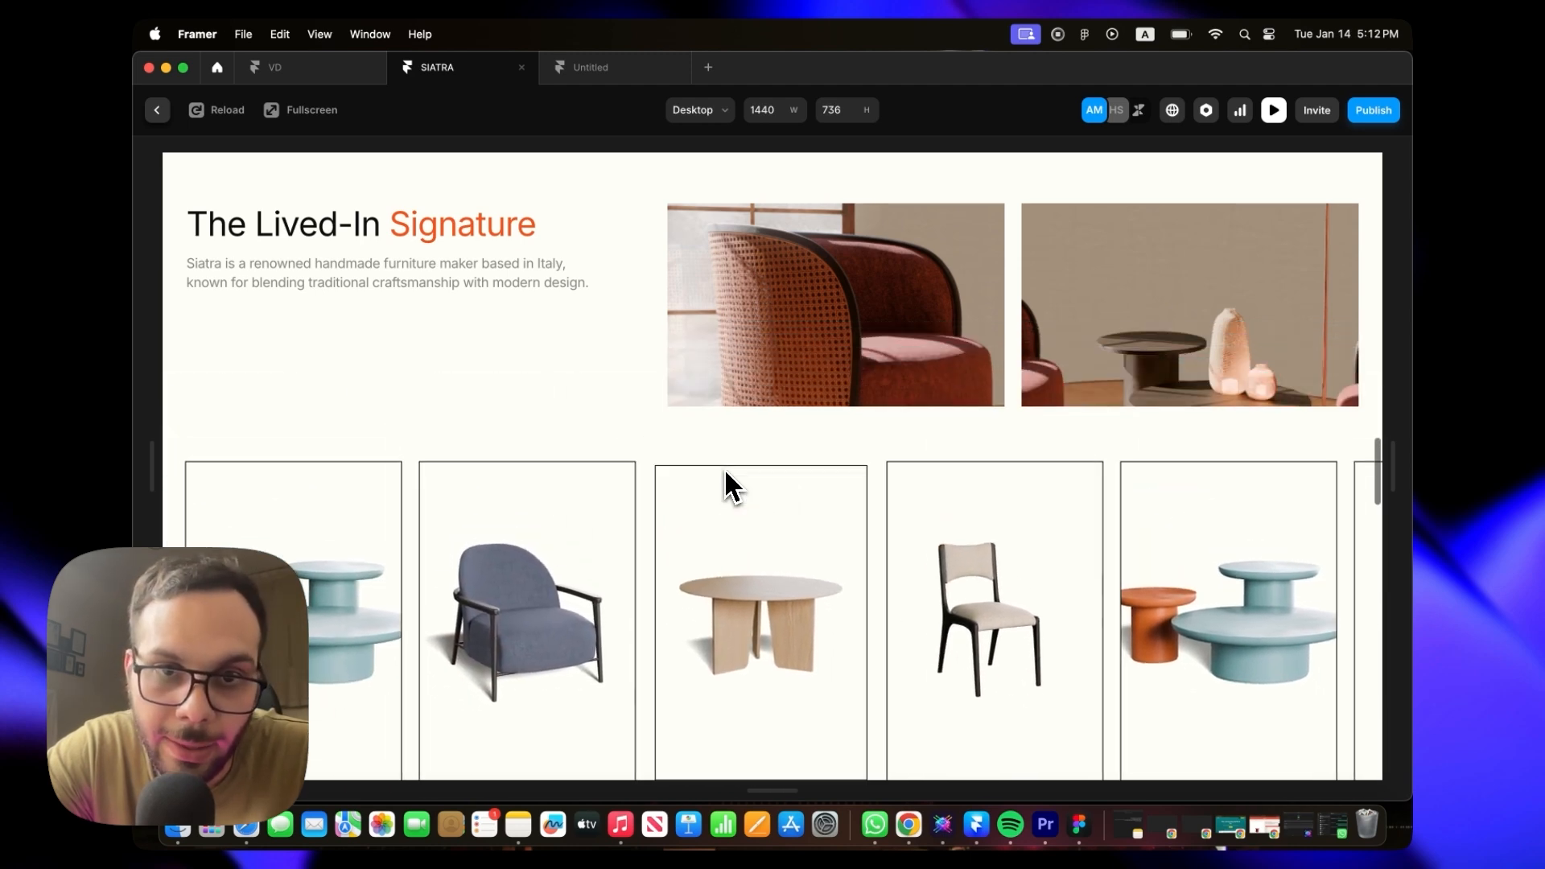
{"action": "scroll", "coordinate": [732, 487], "scroll_direction": "down", "scroll_amount": 10}
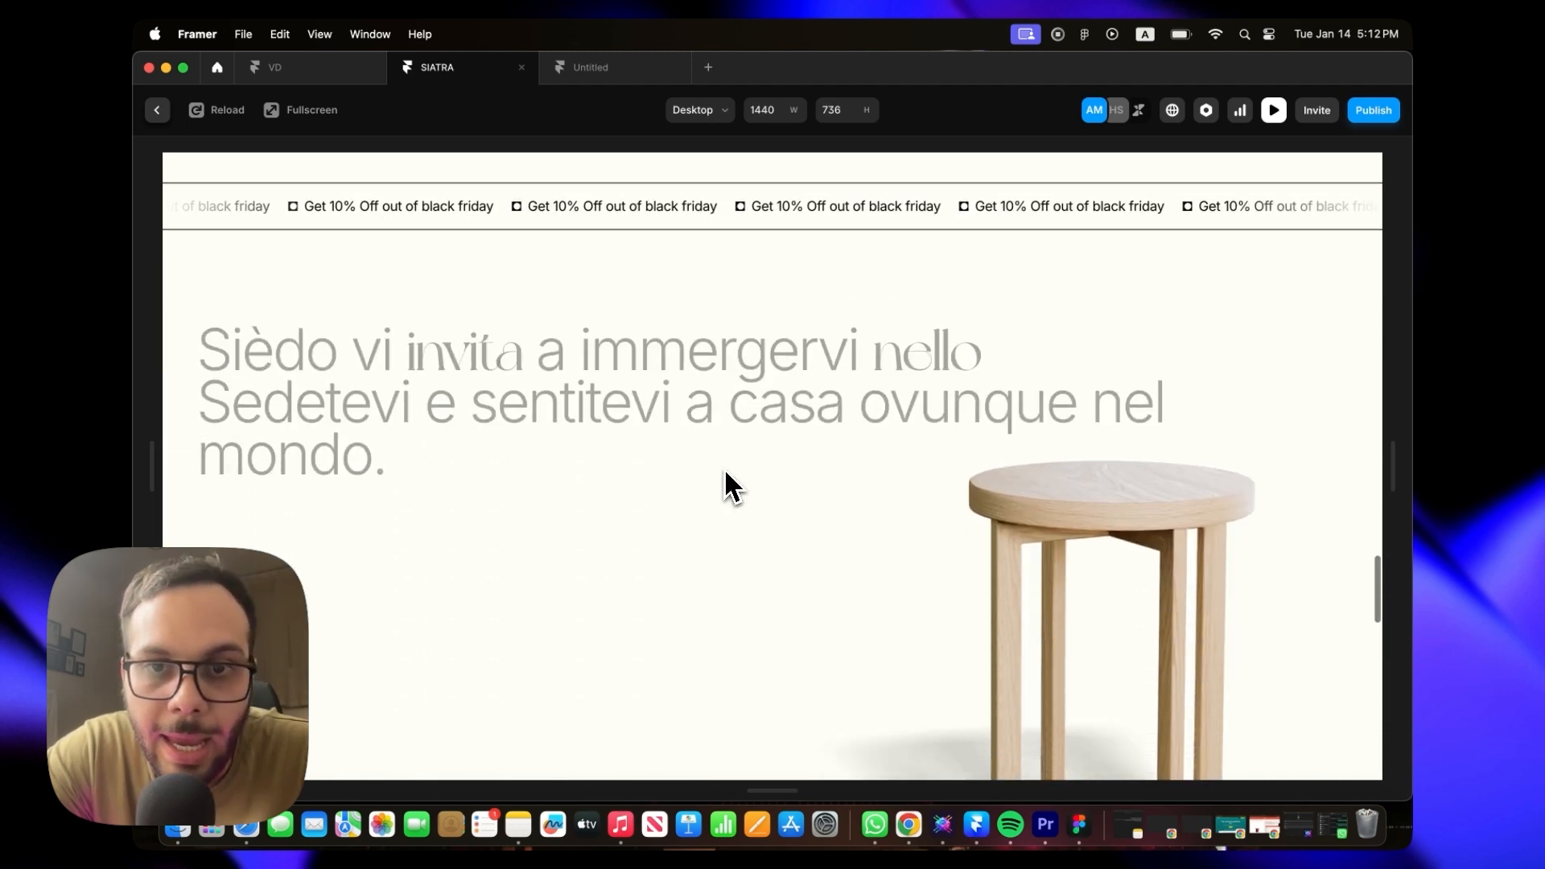
{"action": "scroll", "coordinate": [732, 487], "scroll_direction": "up", "scroll_amount": 2}
{"action": "scroll", "coordinate": [732, 487], "scroll_direction": "down", "scroll_amount": 2}
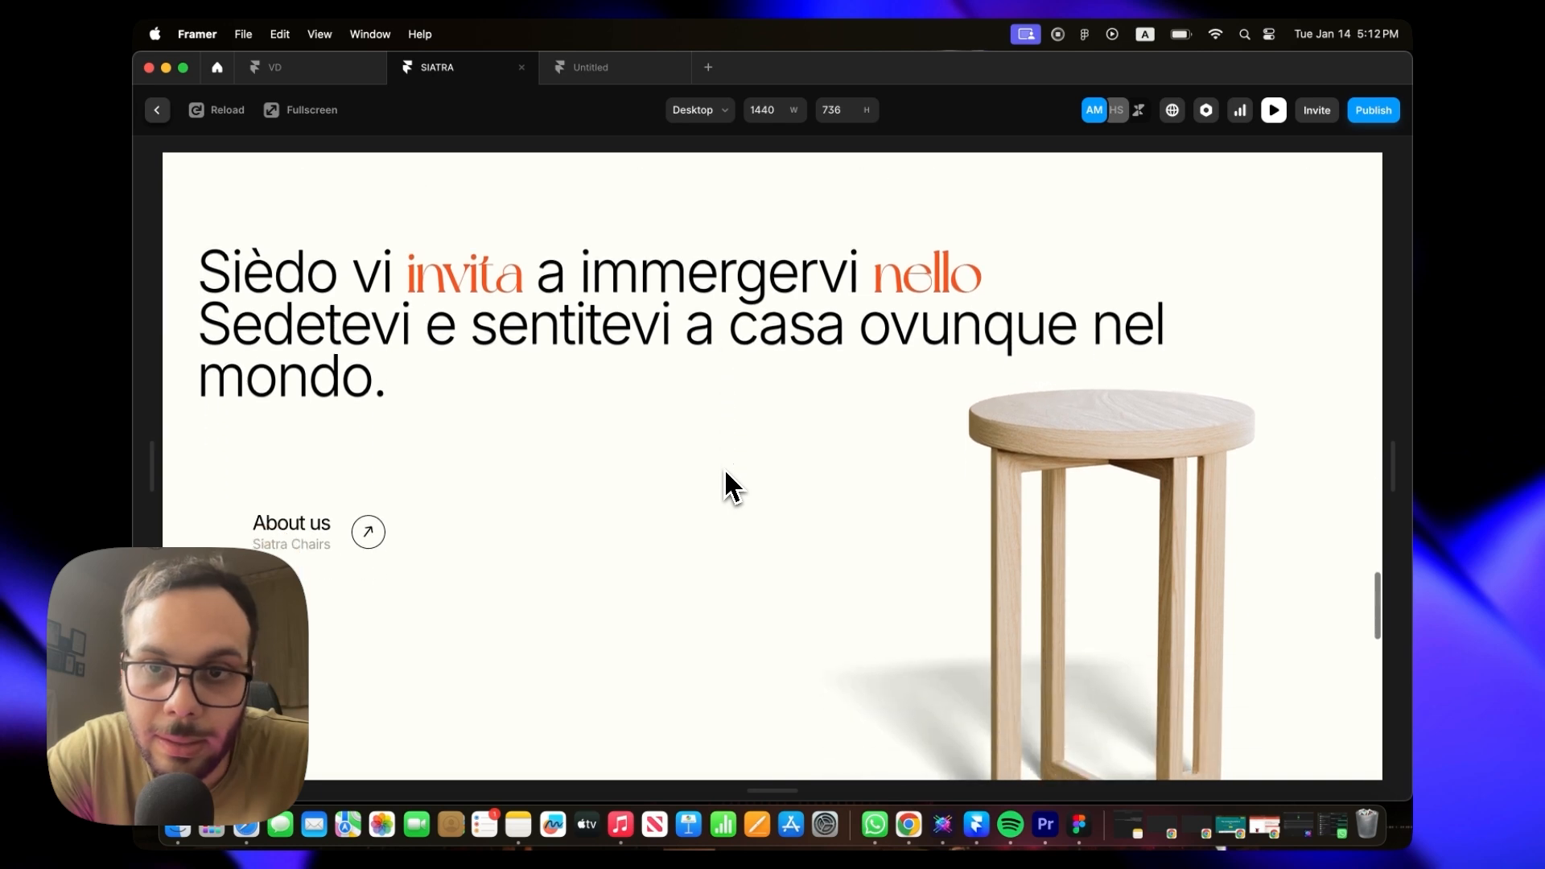
{"action": "scroll", "coordinate": [732, 486], "scroll_direction": "up", "scroll_amount": 4}
{"action": "scroll", "coordinate": [732, 487], "scroll_direction": "down", "scroll_amount": 4}
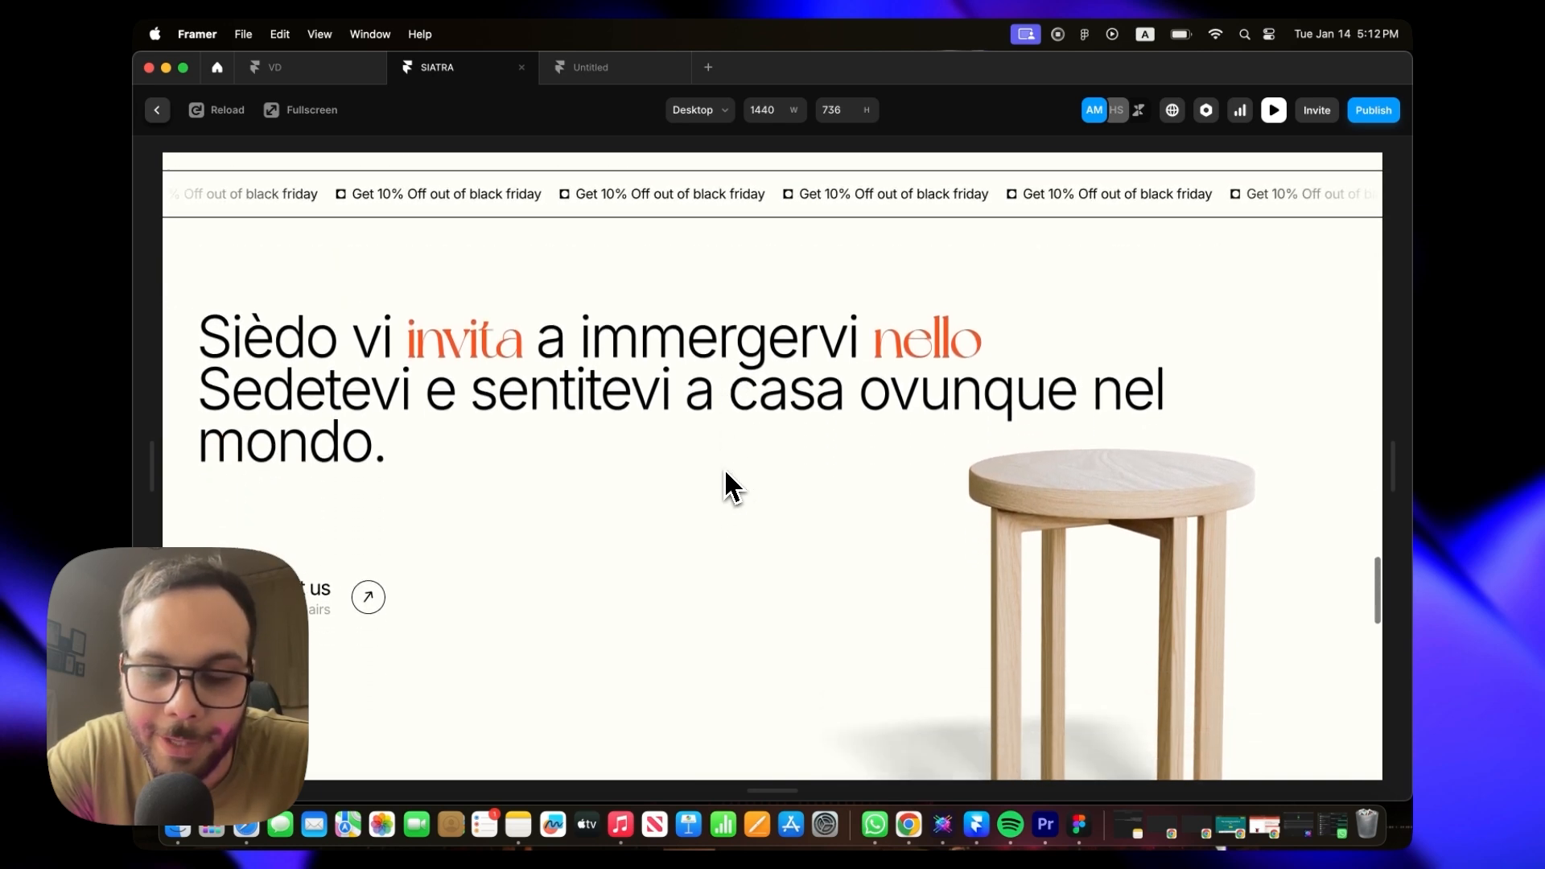
{"action": "scroll", "coordinate": [732, 487], "scroll_direction": "down", "scroll_amount": 5}
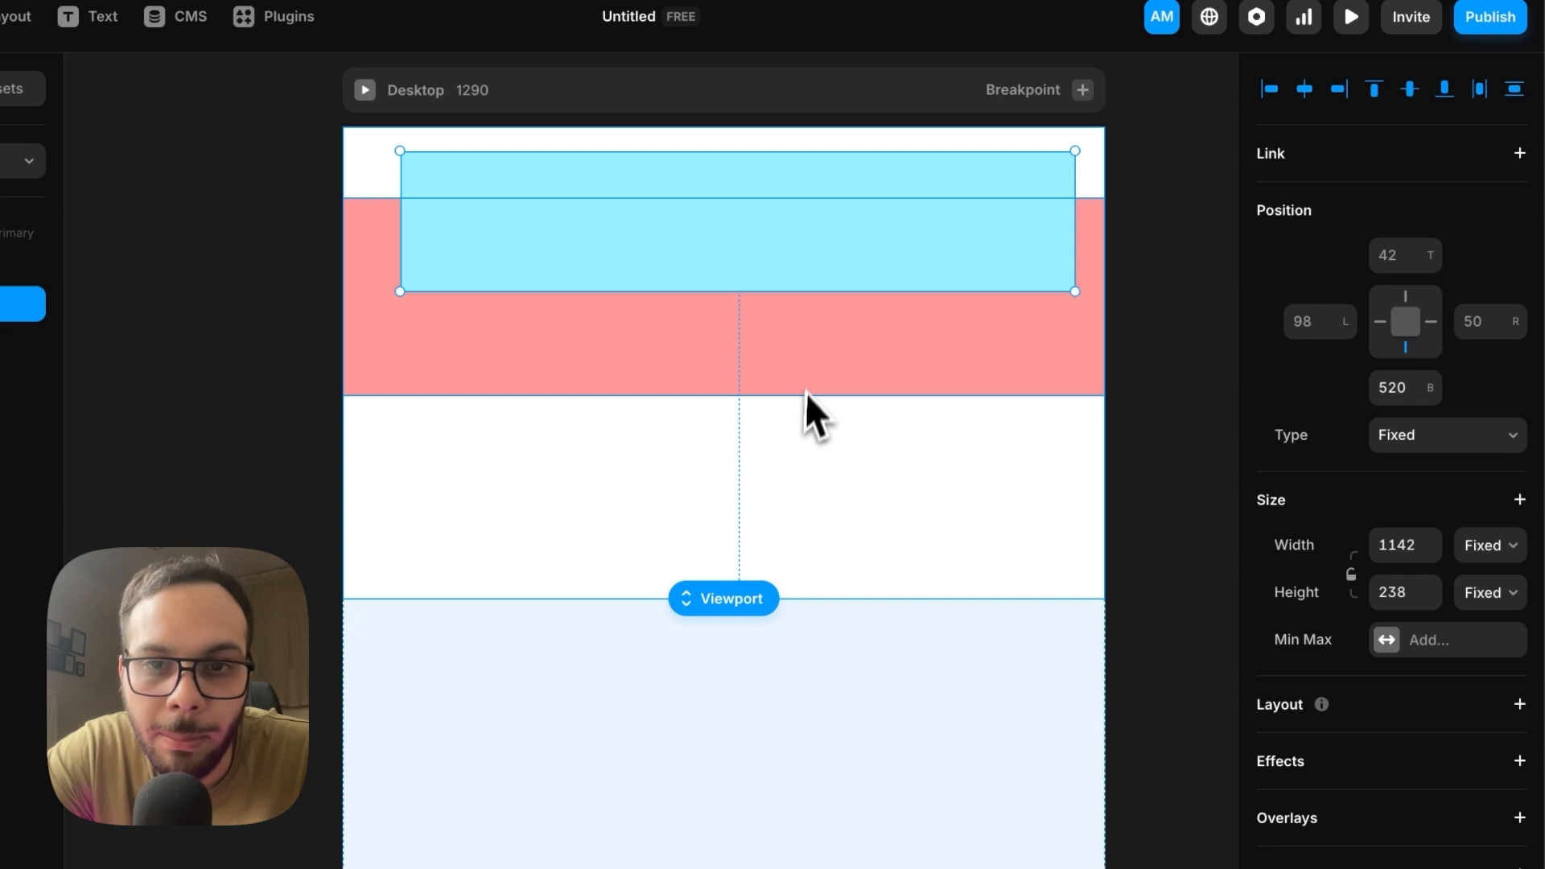
Step: In the Untitled project, set the blue frame's position type to Sticky
{"action": "scroll", "coordinate": [811, 408], "scroll_direction": "up", "scroll_amount": 3}
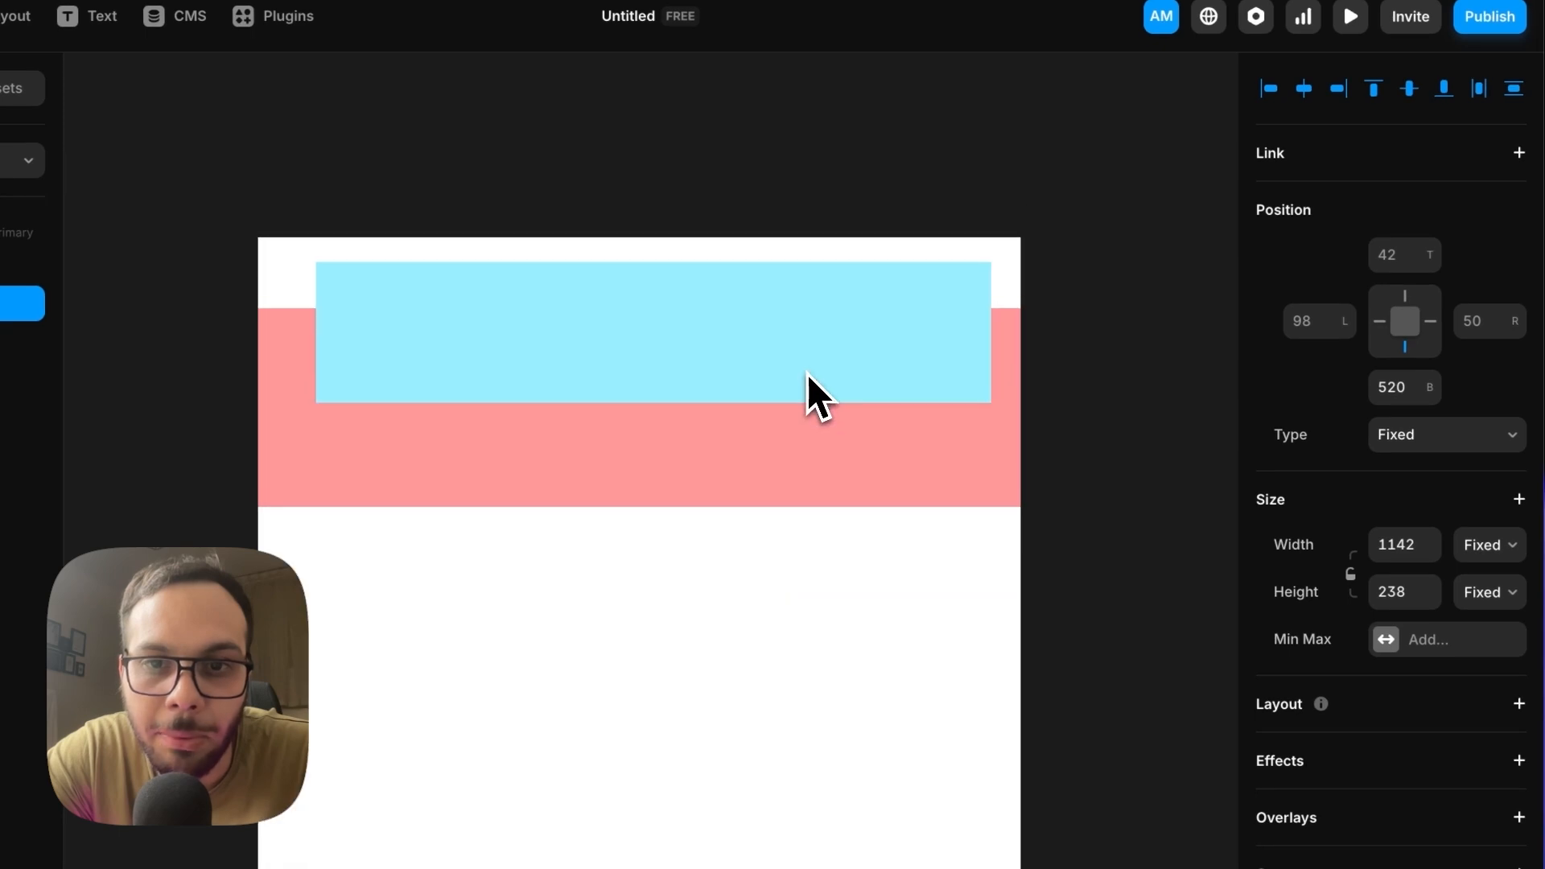
{"action": "left_click", "coordinate": [1396, 457]}
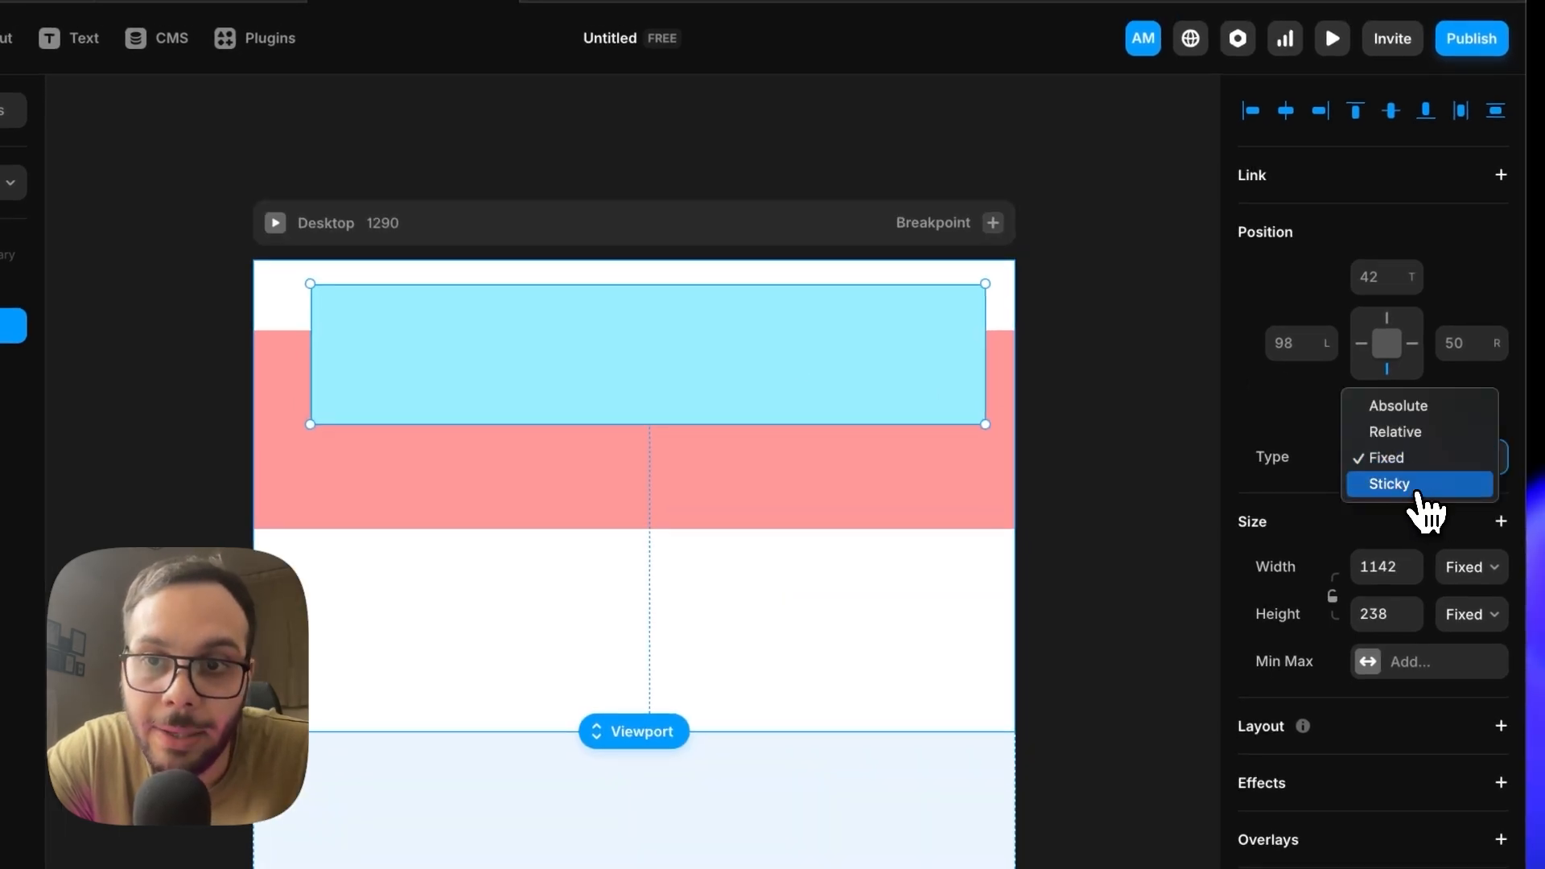
{"action": "left_click", "coordinate": [1418, 488]}
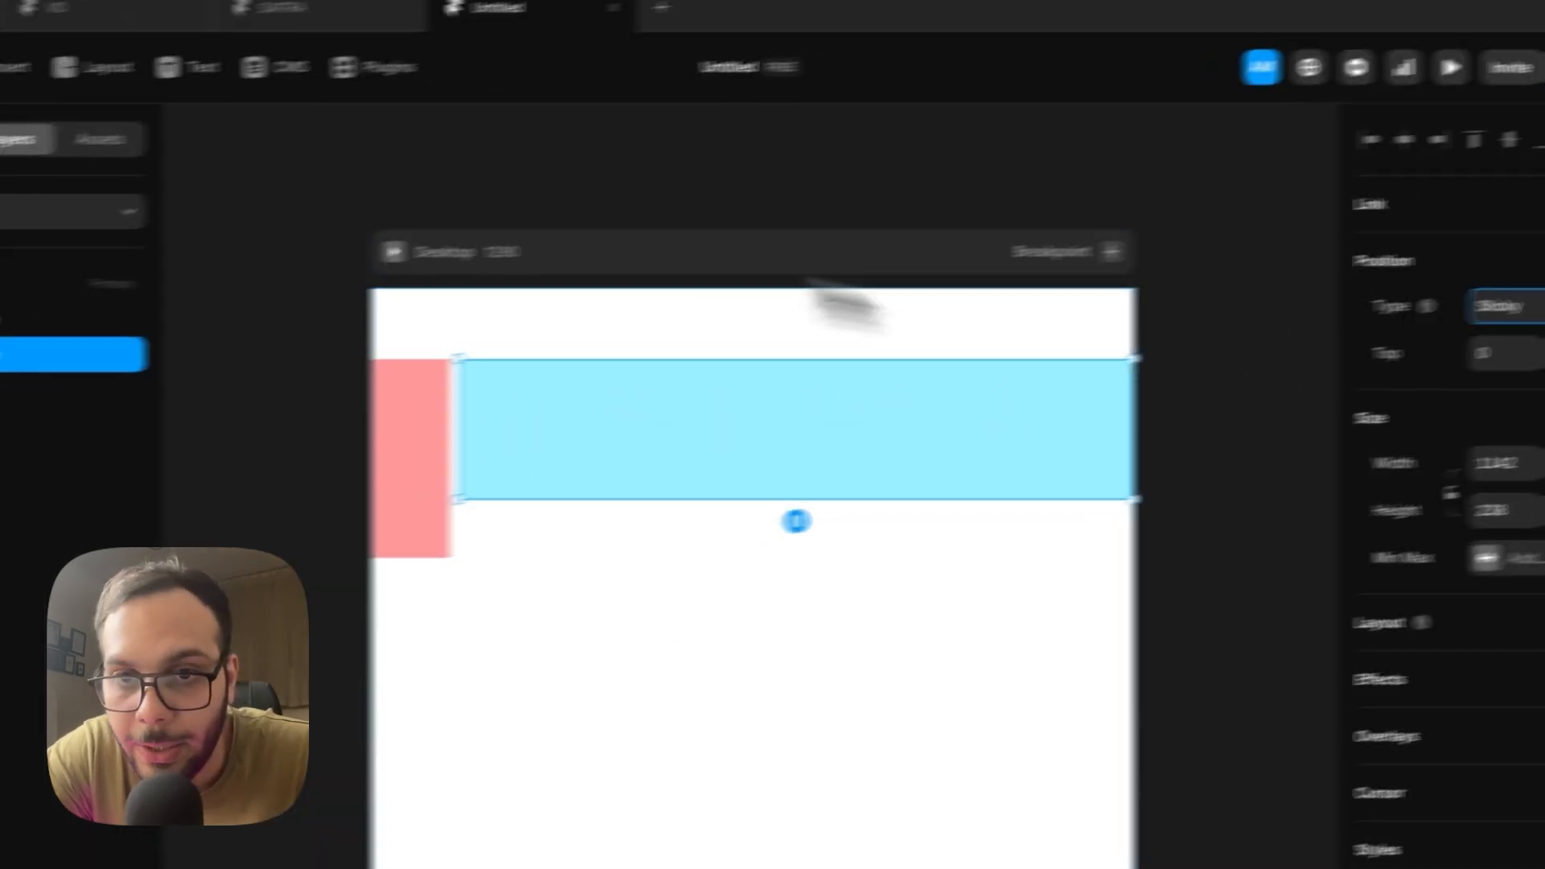
Step: Preview the page to check the sticky blue frame's scrolling behaviour, and return to the canvas
{"action": "key", "text": "super+p"}
{"action": "scroll", "coordinate": [862, 569], "scroll_direction": "down", "scroll_amount": 5}
{"action": "scroll", "coordinate": [862, 569], "scroll_direction": "up", "scroll_amount": 5}
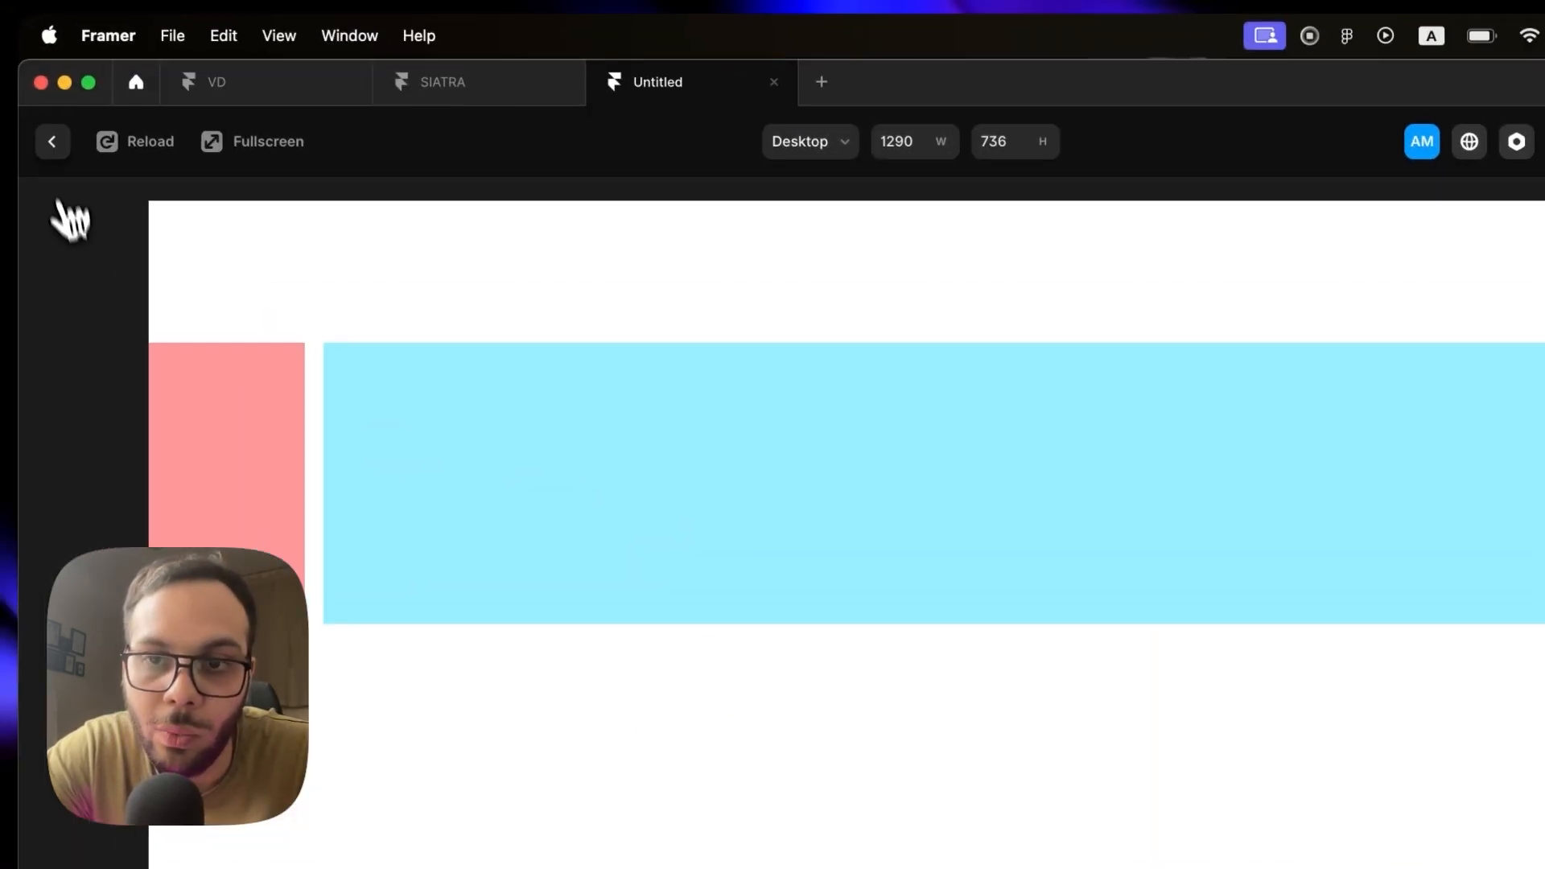
{"action": "key", "text": "Escape"}
Step: Set the Desktop breakpoint's Overflow to Visible and preview the page
{"action": "left_click", "coordinate": [142, 364]}
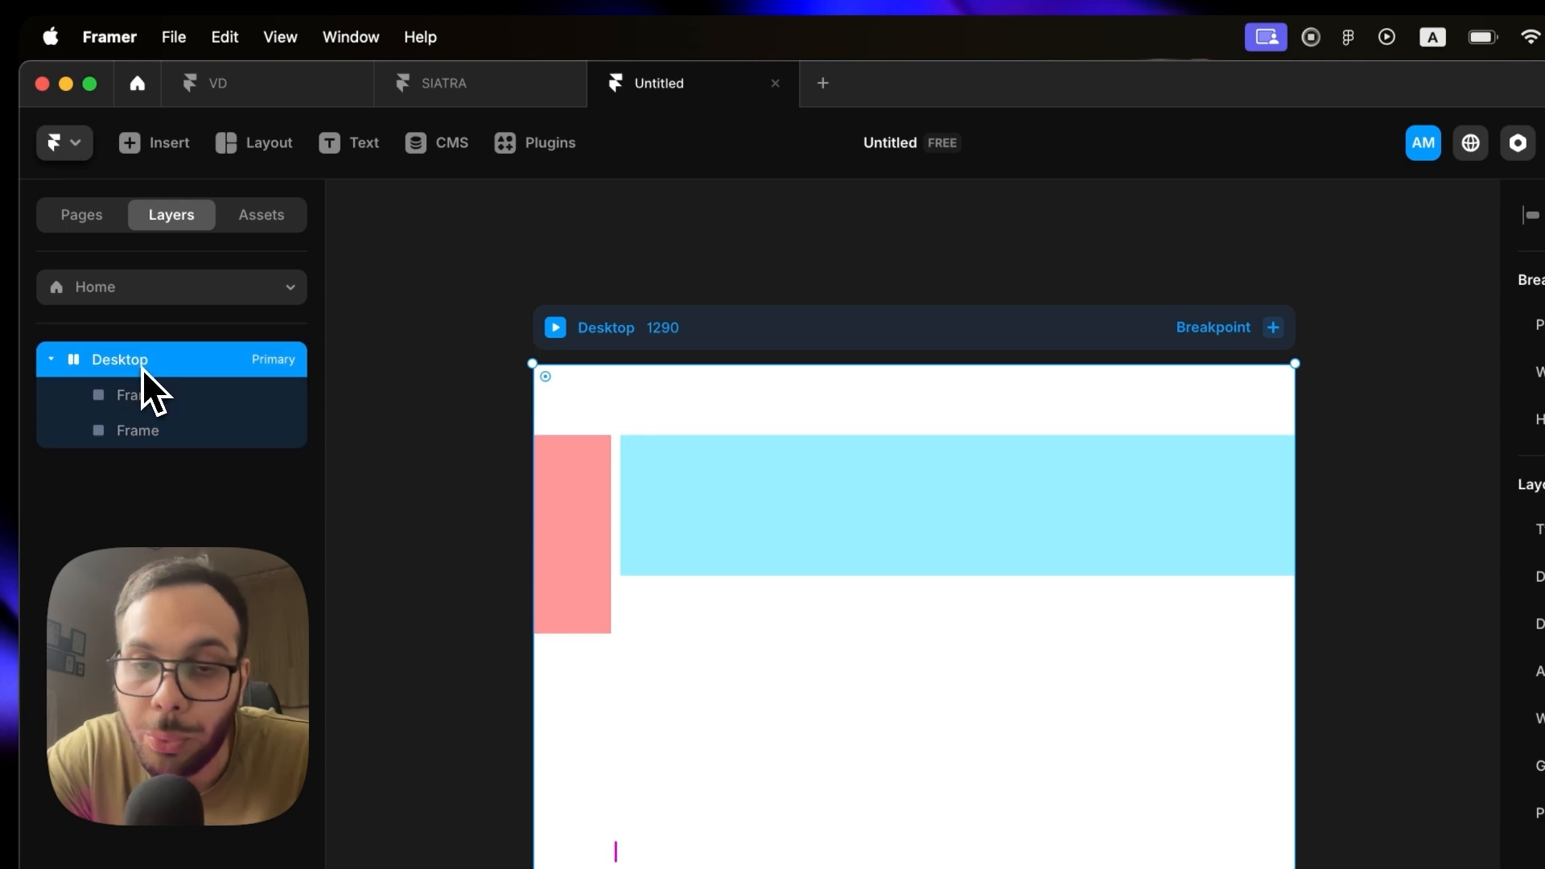
{"action": "left_click", "coordinate": [1401, 668]}
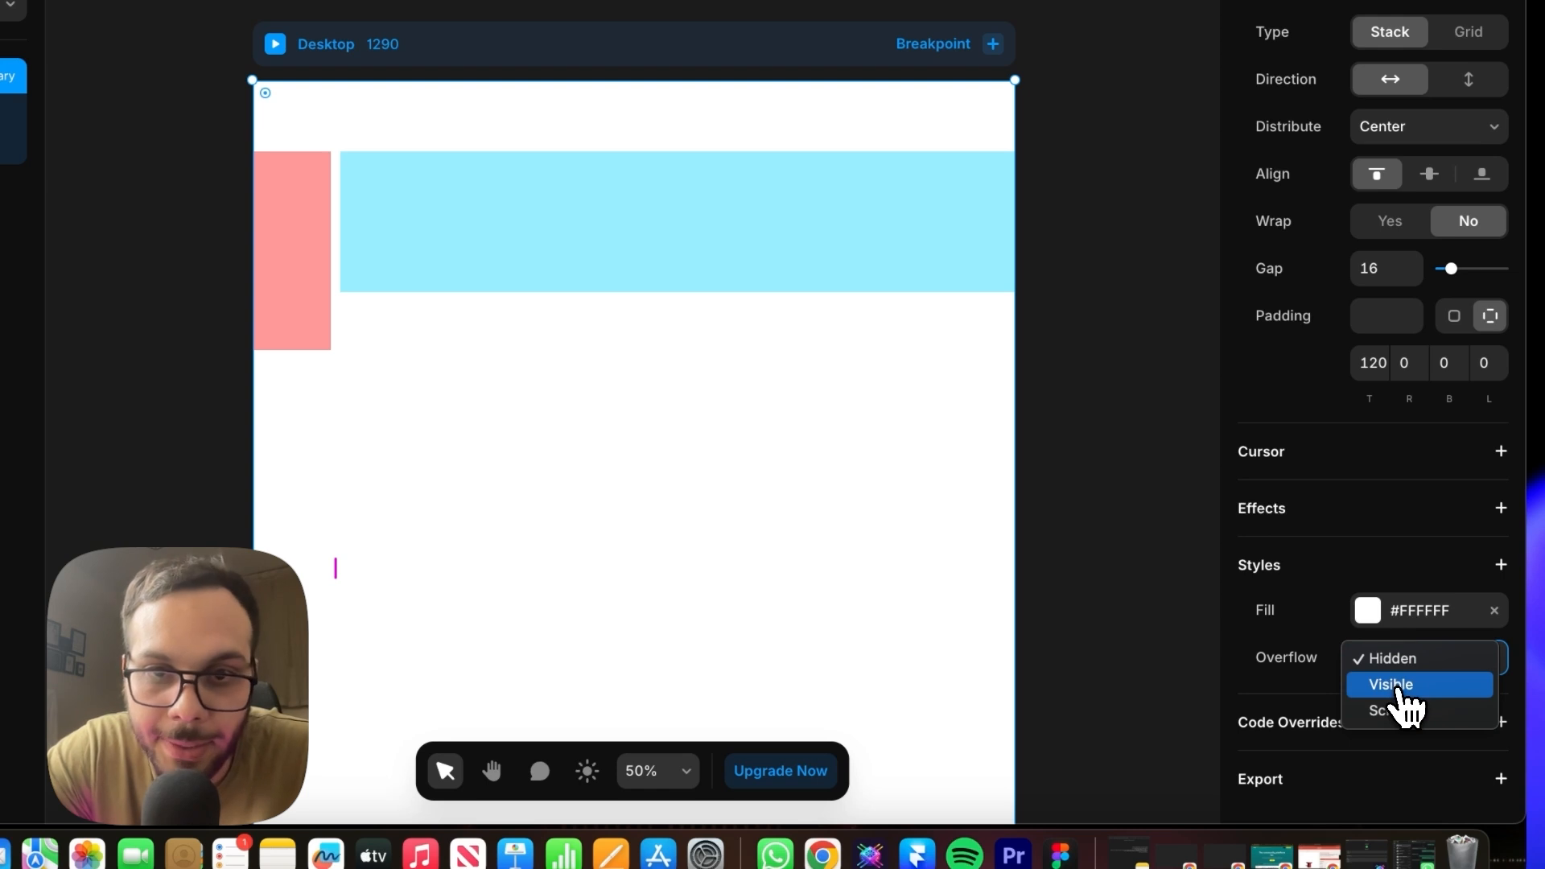
{"action": "left_click", "coordinate": [1390, 684]}
{"action": "left_click", "coordinate": [276, 43]}
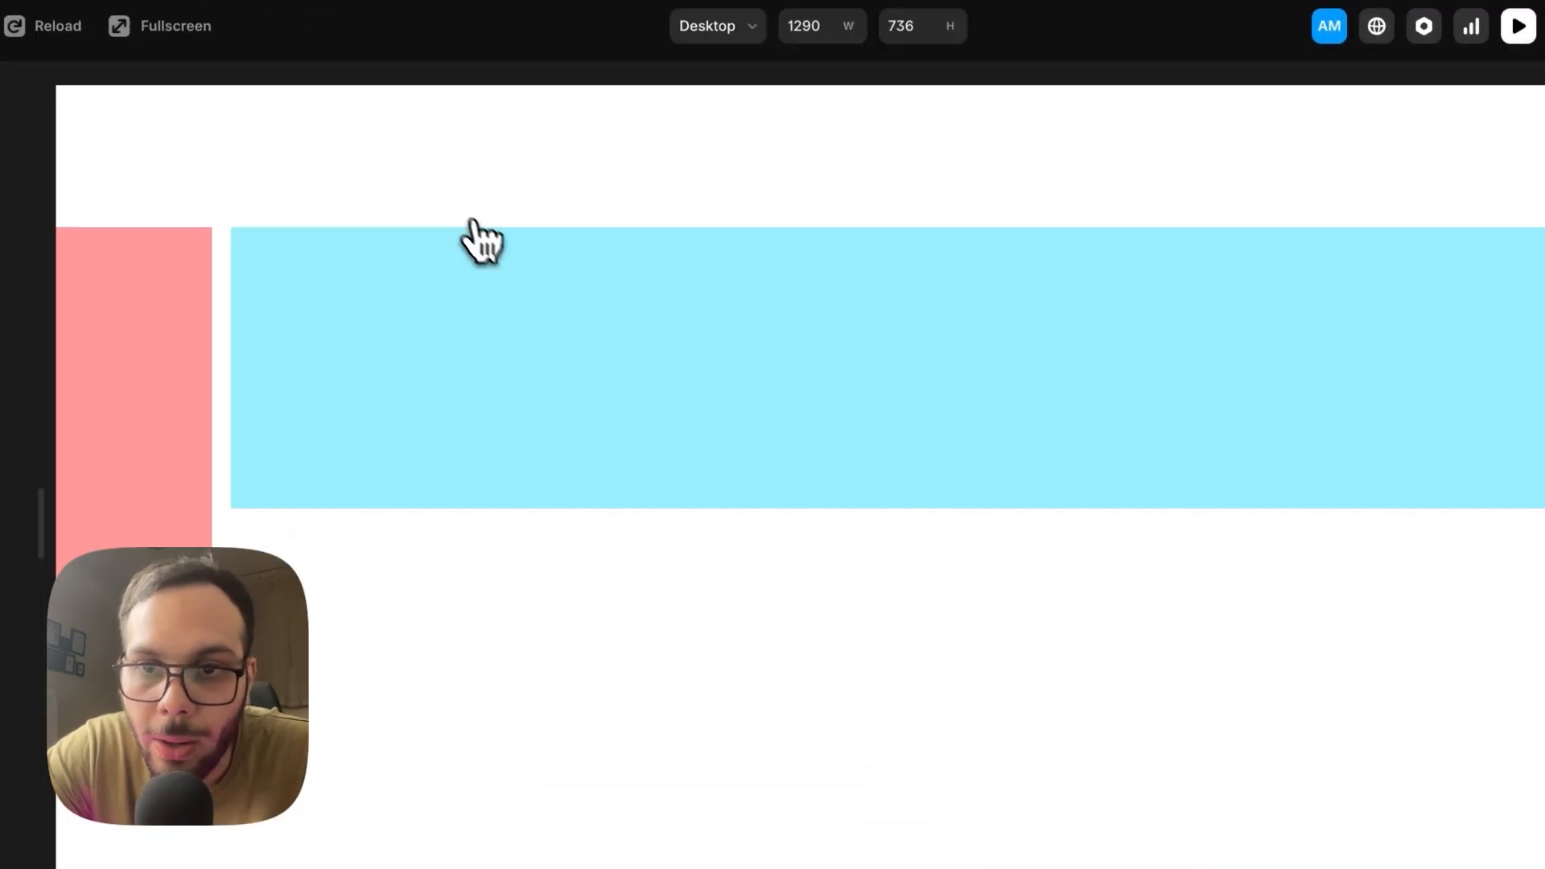